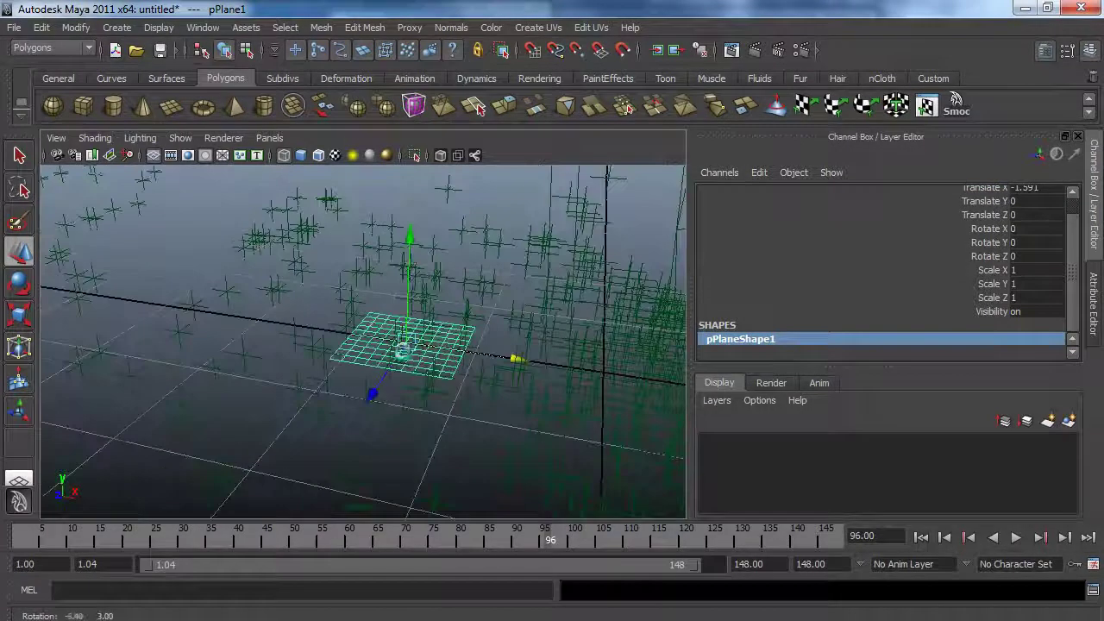
- Undo the last three changes made to the plane
{"action": "key", "text": "ctrl+z"}
{"action": "key", "text": "ctrl+z"}
{"action": "key", "text": "ctrl+z"}
{"action": "right_click_drag", "start_coordinate": [367, 266], "coordinate": [463, 212], "text": "alt"}
{"action": "middle_click_drag", "start_coordinate": [463, 212], "coordinate": [273, 340], "text": "alt"}
{"action": "left_click_drag", "start_coordinate": [274, 340], "coordinate": [263, 369], "text": "alt"}
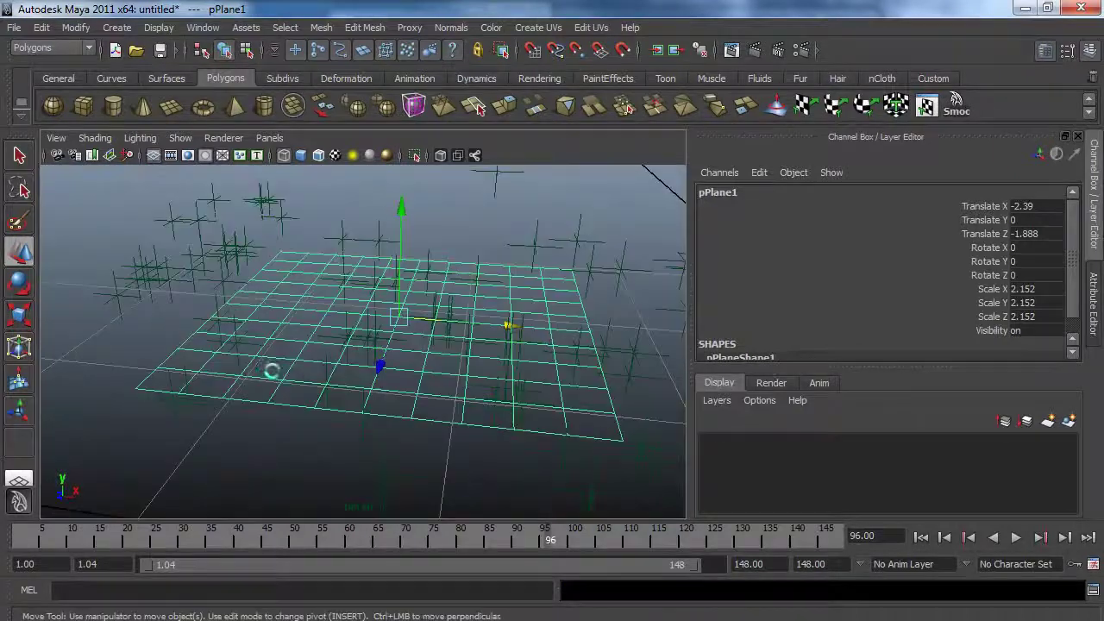
- Switch the plane to vertex component mode for reshaping
{"action": "right_click_drag", "start_coordinate": [271, 363], "coordinate": [307, 346]}
{"action": "left_click_drag", "start_coordinate": [297, 351], "coordinate": [283, 337], "text": "alt"}
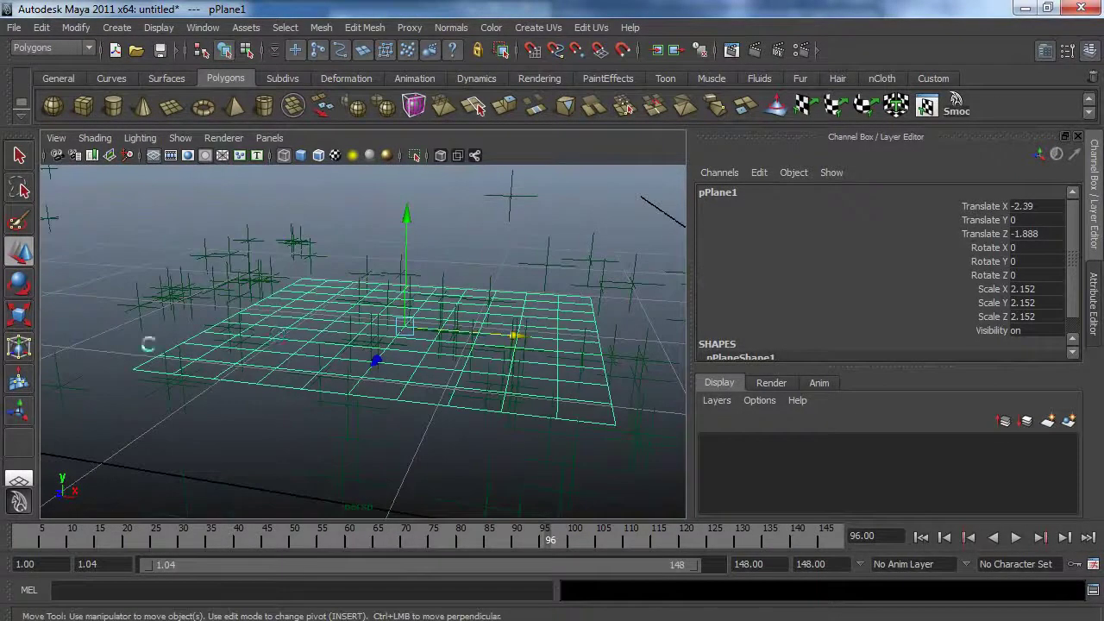
{"action": "right_click_drag", "start_coordinate": [294, 333], "coordinate": [232, 334]}
{"action": "left_click_drag", "start_coordinate": [271, 370], "coordinate": [259, 355], "text": "alt"}
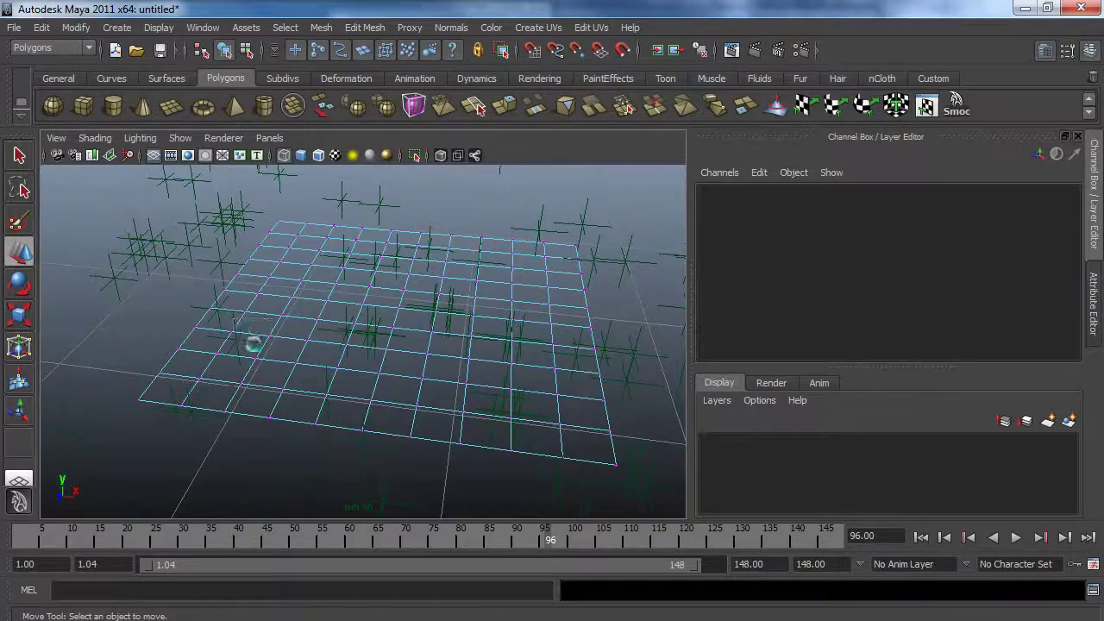
- Shift small groups of vertices up and down across the plane to form gentle, uneven bumps in the surface
{"action": "left_click_drag", "start_coordinate": [328, 387], "coordinate": [340, 391]}
{"action": "left_click_drag", "start_coordinate": [291, 255], "coordinate": [328, 171]}
{"action": "left_click_drag", "start_coordinate": [457, 268], "coordinate": [528, 369]}
{"action": "left_click_drag", "start_coordinate": [497, 250], "coordinate": [535, 260]}
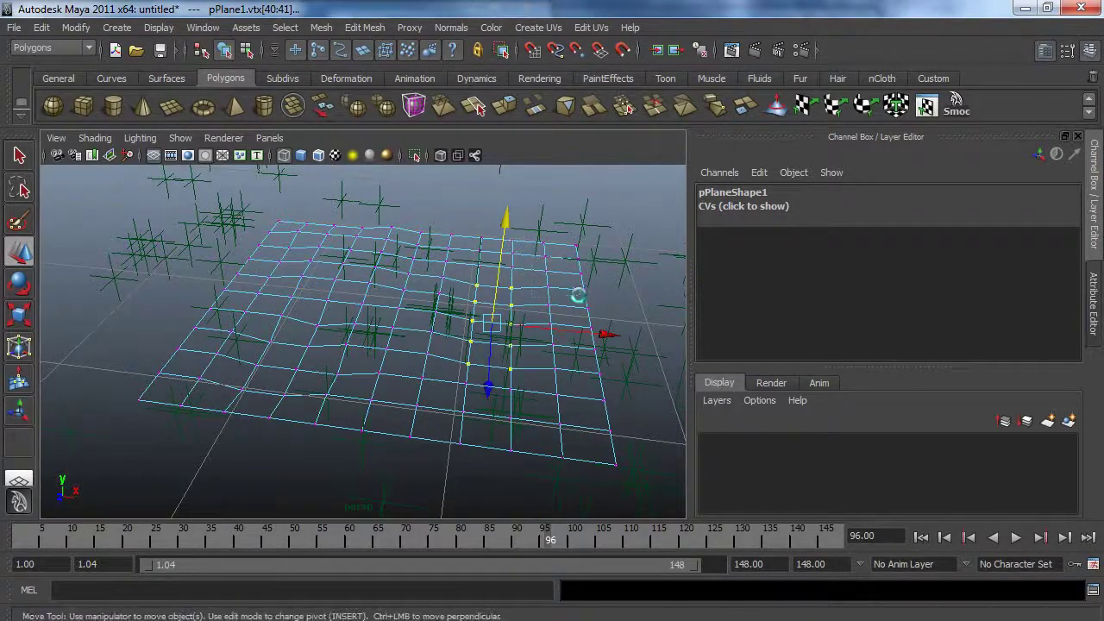
{"action": "left_click", "coordinate": [549, 271]}
{"action": "left_click_drag", "start_coordinate": [565, 170], "coordinate": [567, 173]}
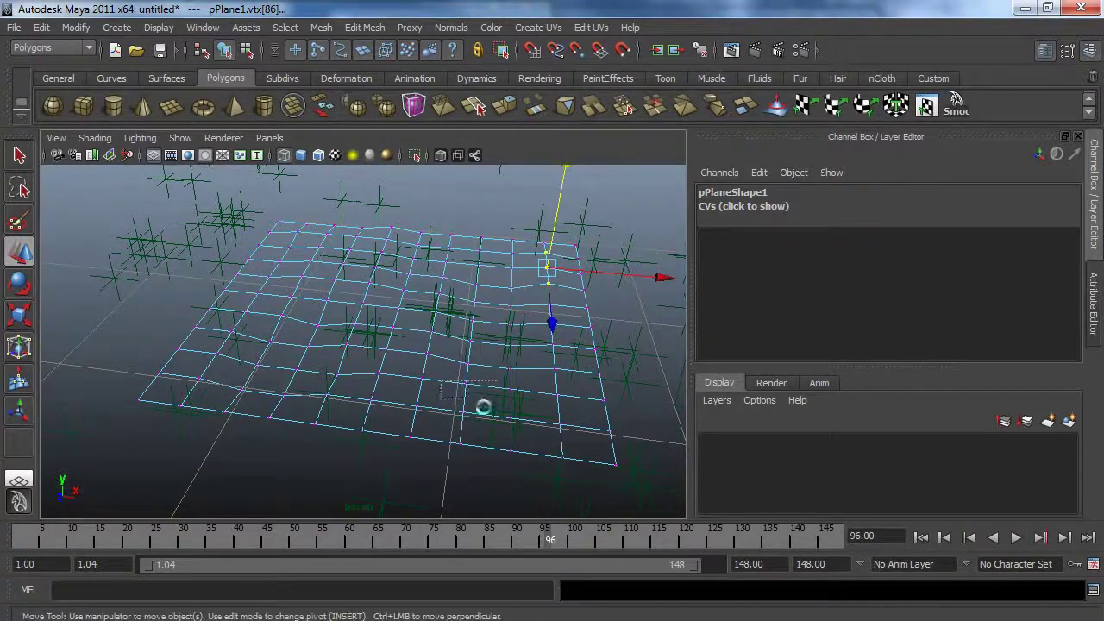
{"action": "left_click_drag", "start_coordinate": [554, 433], "coordinate": [552, 431]}
{"action": "left_click_drag", "start_coordinate": [502, 308], "coordinate": [500, 313]}
{"action": "left_click_drag", "start_coordinate": [363, 347], "coordinate": [435, 410]}
{"action": "left_click_drag", "start_coordinate": [404, 288], "coordinate": [494, 339]}
- Return the reshaped plane to object mode and display the scene in smooth shading
{"action": "right_click", "coordinate": [526, 268]}
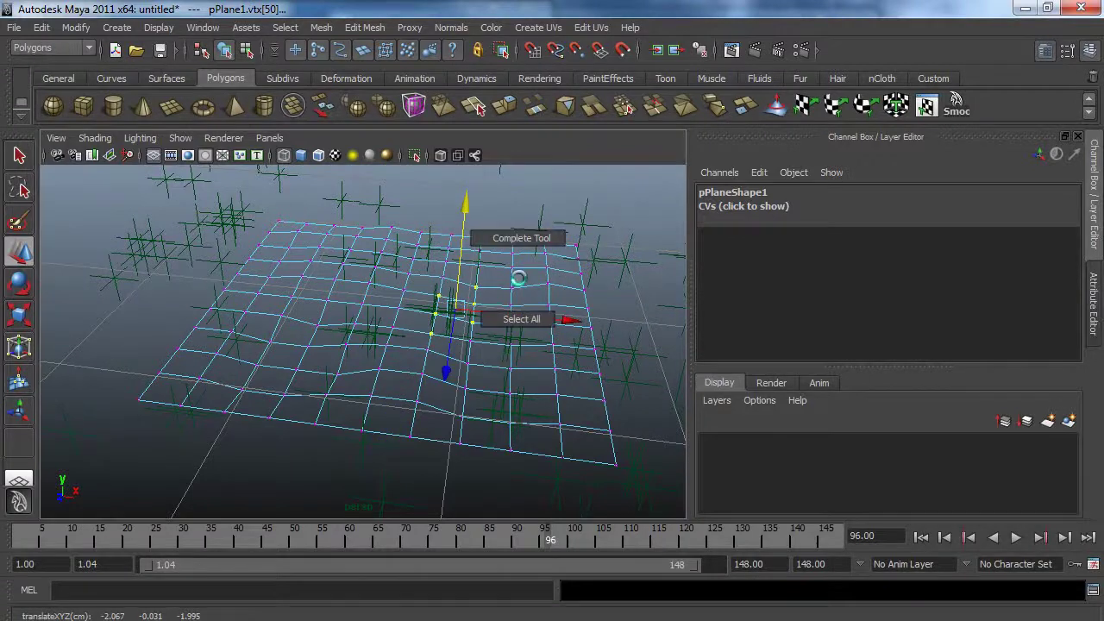
{"action": "left_click", "coordinate": [525, 268]}
{"action": "key", "text": "5"}
{"action": "right_click_drag", "start_coordinate": [397, 298], "coordinate": [429, 274]}
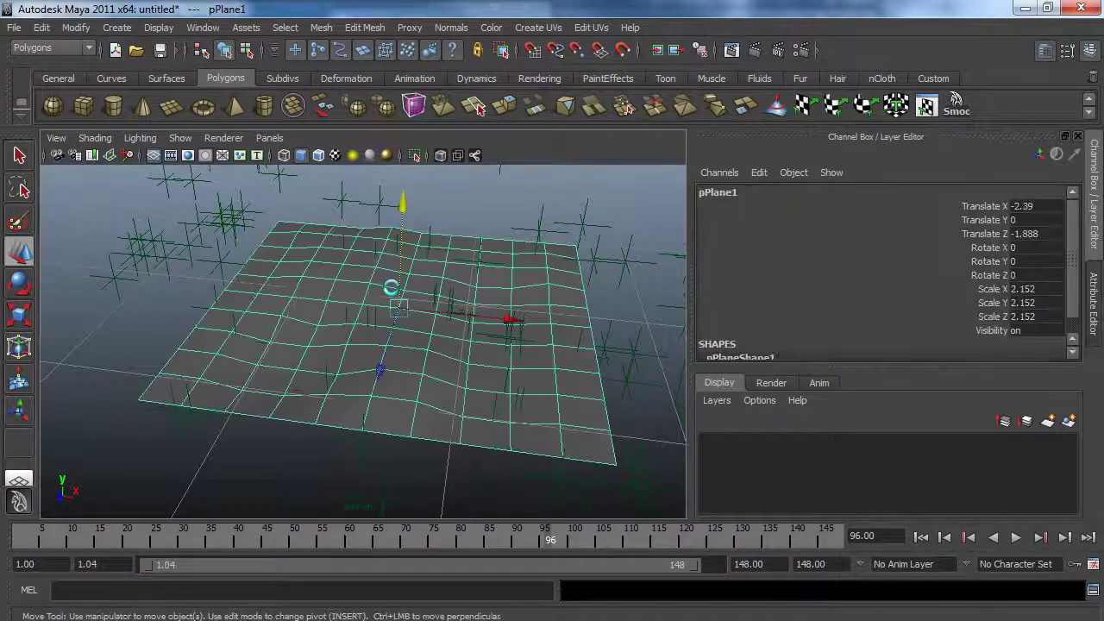
- Examine the bumpy plane from several angles against the footage image and the tracking points
{"action": "left_click_drag", "start_coordinate": [440, 318], "coordinate": [338, 291], "text": "alt"}
{"action": "left_click_drag", "start_coordinate": [454, 362], "coordinate": [421, 375], "text": "alt"}
{"action": "left_click_drag", "start_coordinate": [448, 340], "coordinate": [450, 380], "text": "alt"}
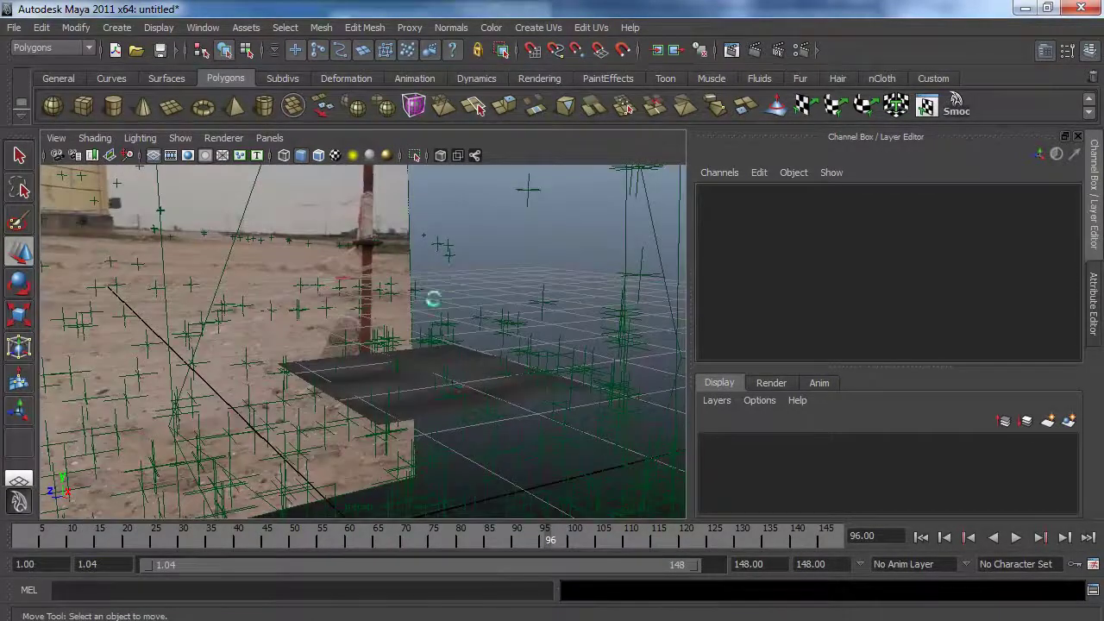
{"action": "left_click_drag", "start_coordinate": [401, 386], "coordinate": [500, 405], "text": "alt"}
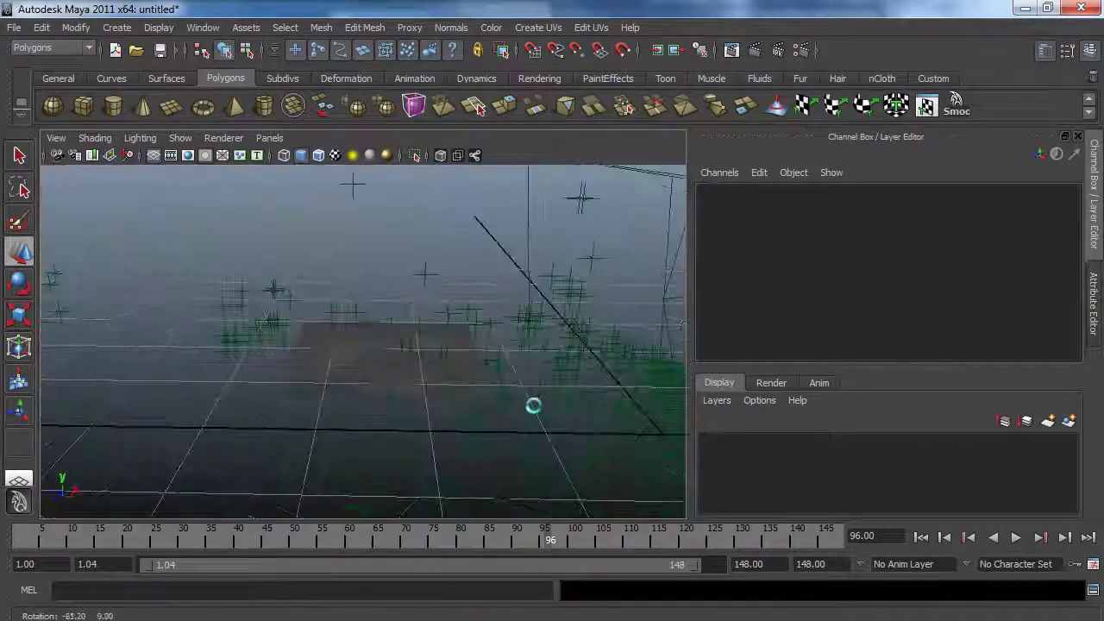
{"action": "left_click_drag", "start_coordinate": [472, 387], "coordinate": [76, 336], "text": "alt"}
{"action": "right_click_drag", "start_coordinate": [216, 379], "coordinate": [272, 401], "text": "alt"}
{"action": "middle_click_drag", "start_coordinate": [271, 400], "coordinate": [270, 374], "text": "alt"}
{"action": "left_click_drag", "start_coordinate": [258, 384], "coordinate": [362, 348], "text": "alt"}
{"action": "left_click", "coordinate": [437, 400]}
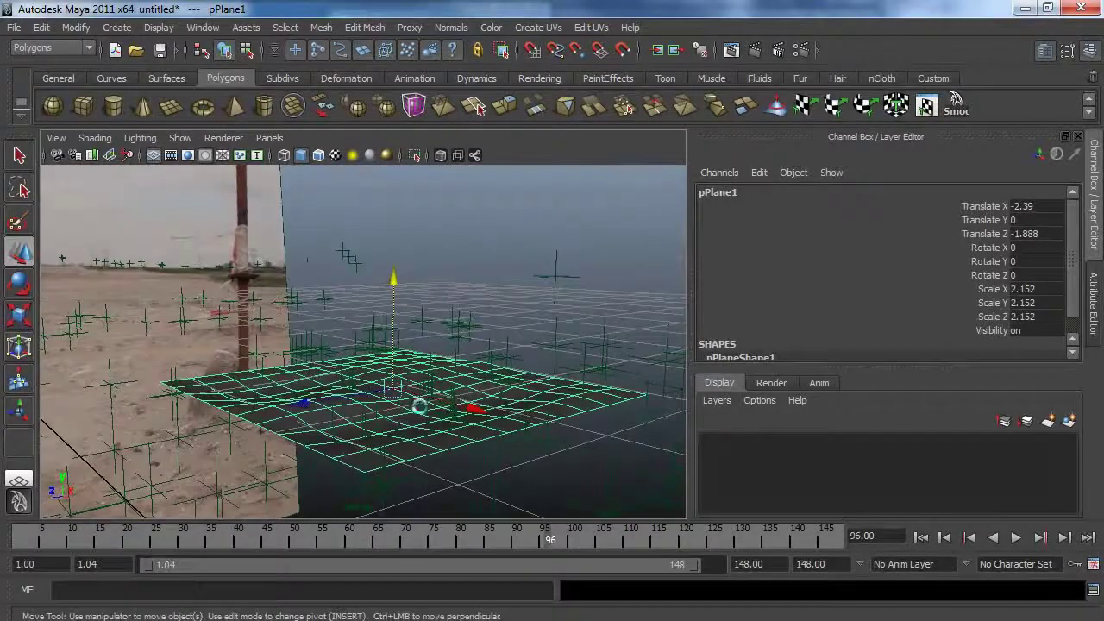
- Create a polygon sphere at the origin, scale it uniformly to about 0.399 and raise it to about Y 0.871
{"action": "left_click", "coordinate": [53, 106]}
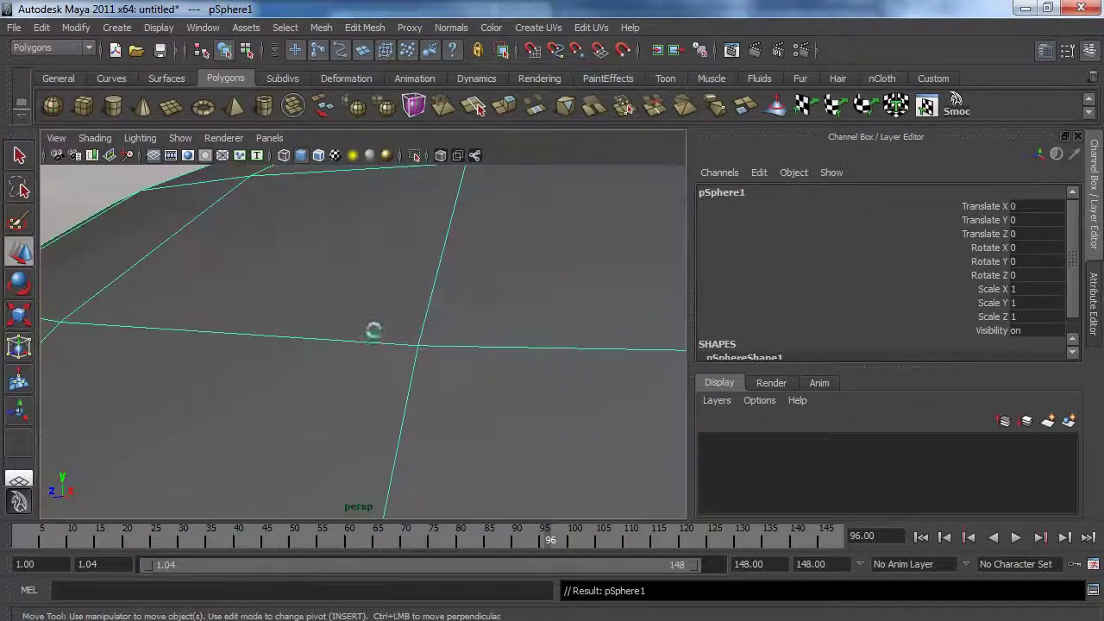
{"action": "key", "text": "r"}
{"action": "right_click_drag", "start_coordinate": [514, 392], "coordinate": [379, 414], "text": "alt"}
{"action": "left_click_drag", "start_coordinate": [394, 466], "coordinate": [365, 434]}
{"action": "key", "text": "w"}
{"action": "left_click_drag", "start_coordinate": [398, 371], "coordinate": [397, 220]}
{"action": "left_click_drag", "start_coordinate": [397, 221], "coordinate": [446, 338], "text": "alt"}
{"action": "right_click_drag", "start_coordinate": [446, 337], "coordinate": [408, 366], "text": "alt"}
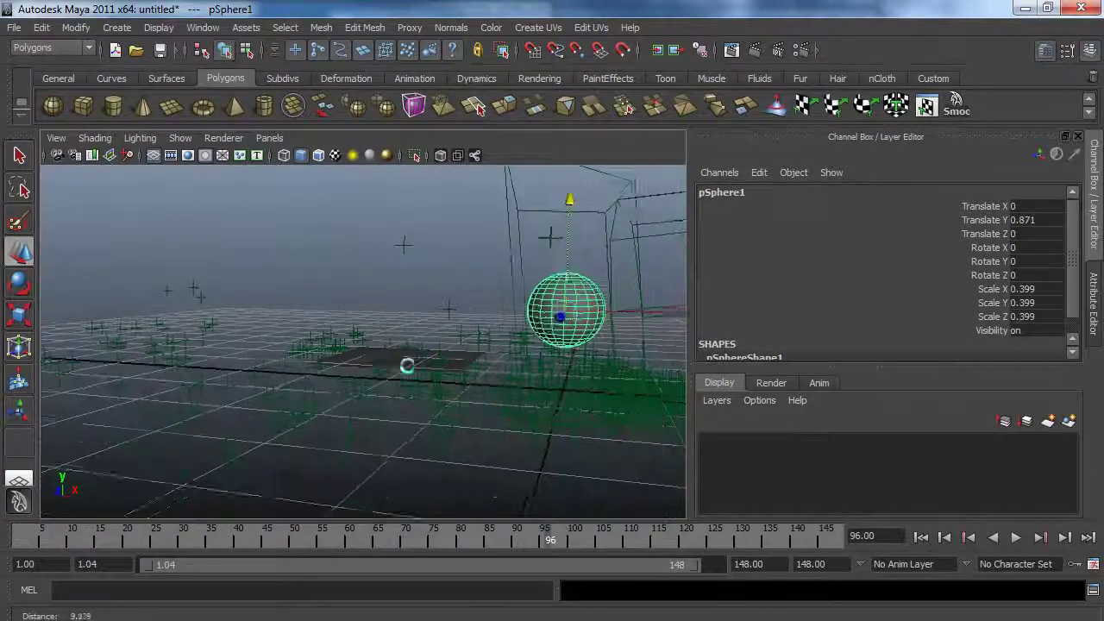
- Move the sphere just above the bumpy plane, to about X -2.295, Y 0.646, Z -1.852
{"action": "left_click_drag", "start_coordinate": [660, 298], "coordinate": [324, 420]}
{"action": "left_click_drag", "start_coordinate": [193, 478], "coordinate": [239, 463]}
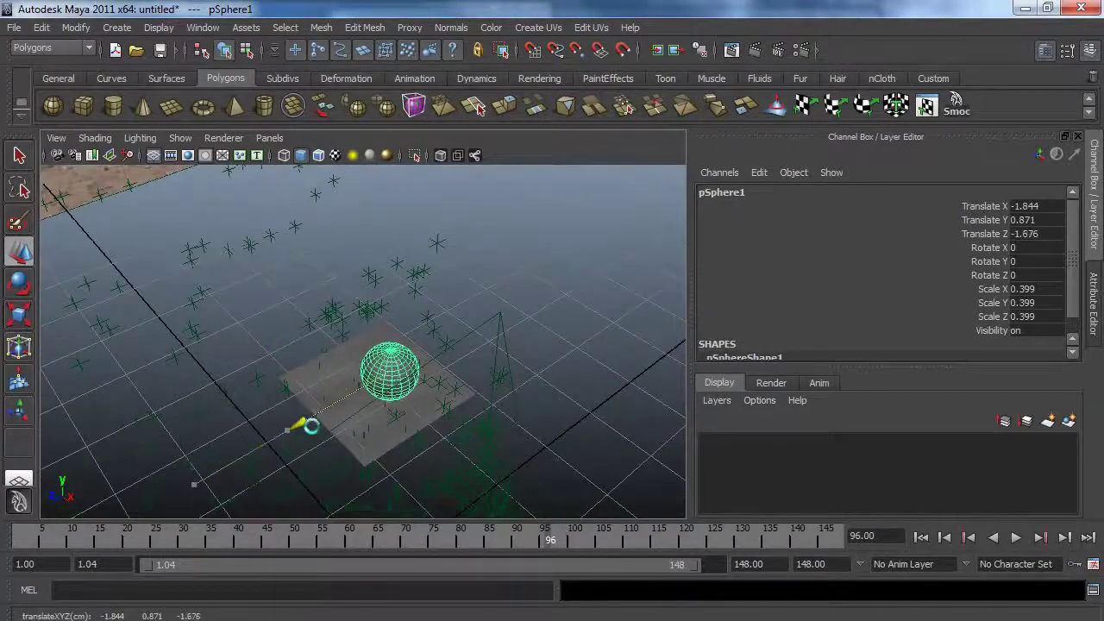
{"action": "mouse_move", "coordinate": [308, 427]}
{"action": "left_mouse_down", "text": "alt"}
{"action": "mouse_move", "coordinate": [376, 431]}
{"action": "mouse_move", "coordinate": [522, 340]}
{"action": "mouse_move", "coordinate": [471, 322]}
{"action": "mouse_move", "coordinate": [498, 362]}
{"action": "mouse_move", "coordinate": [486, 333]}
{"action": "mouse_move", "coordinate": [547, 333]}
{"action": "mouse_move", "coordinate": [560, 319]}
{"action": "mouse_move", "coordinate": [524, 316]}
{"action": "mouse_move", "coordinate": [440, 456]}
{"action": "mouse_move", "coordinate": [295, 424]}
{"action": "left_mouse_up", "text": "alt"}
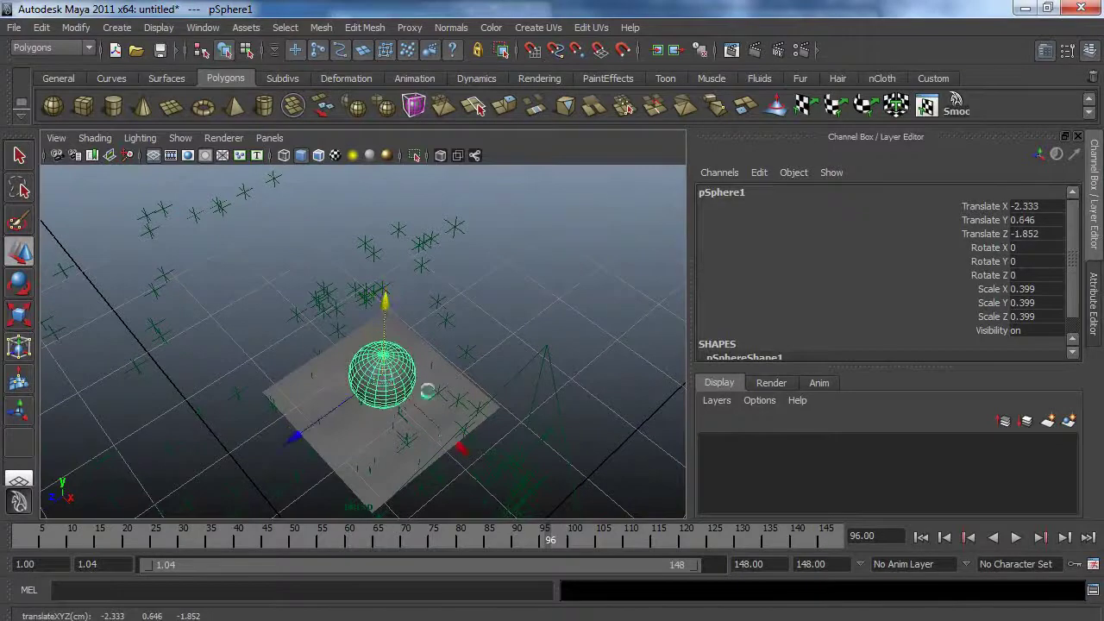
{"action": "left_click_drag", "start_coordinate": [469, 454], "coordinate": [525, 312]}
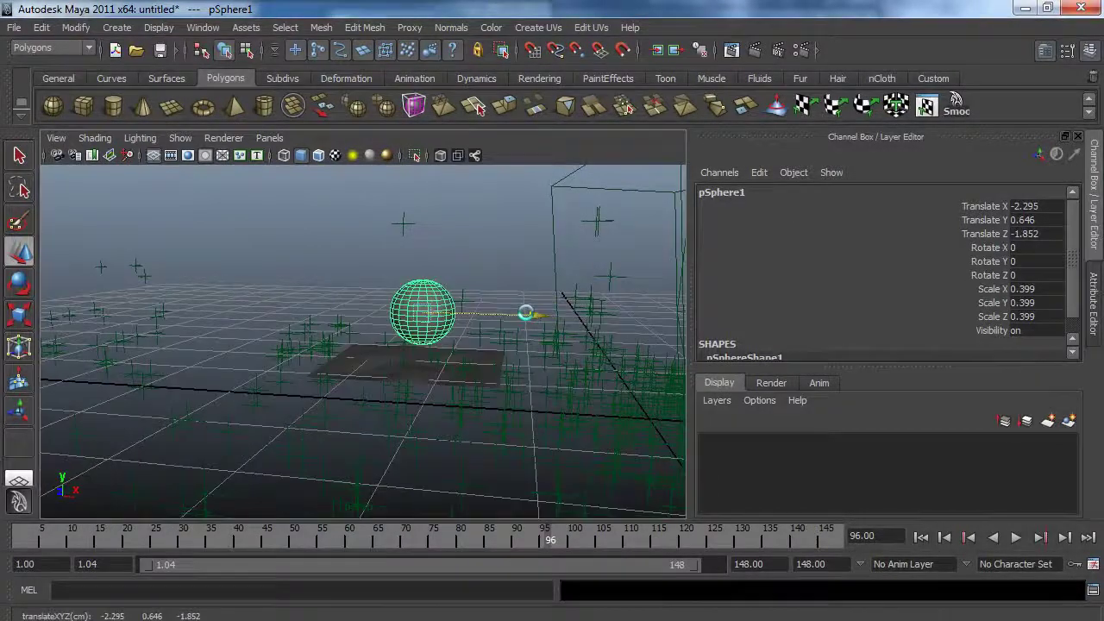
- Play the animation through the Cam_Anim camera to check the sphere and plane against the footage, and return to the perspective view
{"action": "left_click", "coordinate": [269, 138]}
{"action": "mouse_move", "coordinate": [320, 156]}
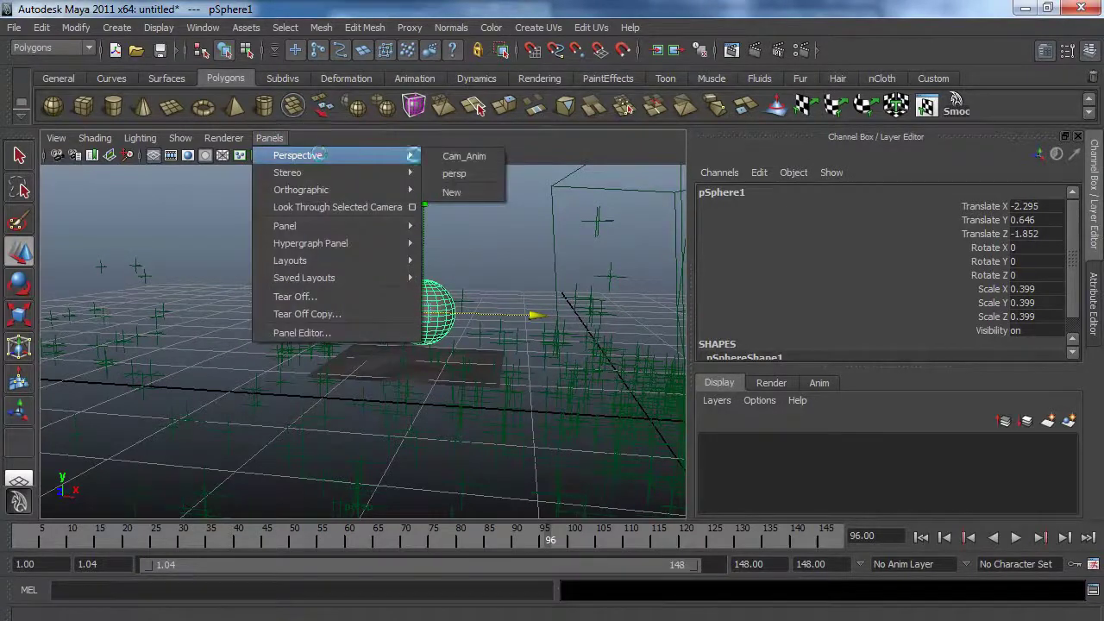
{"action": "left_click", "coordinate": [447, 157]}
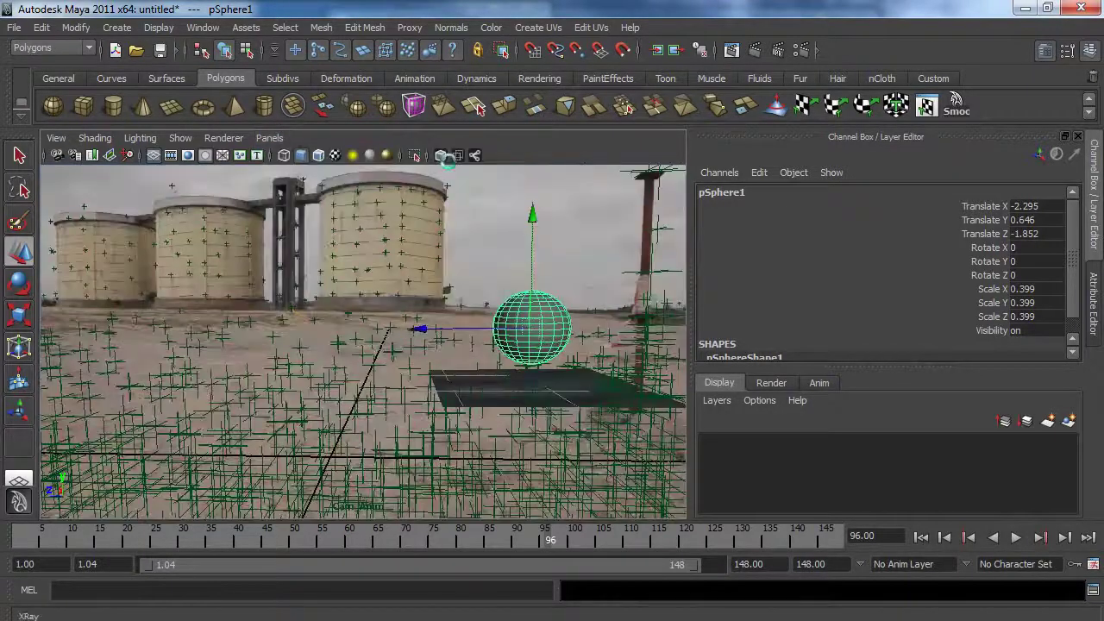
{"action": "key", "text": "alt+v"}
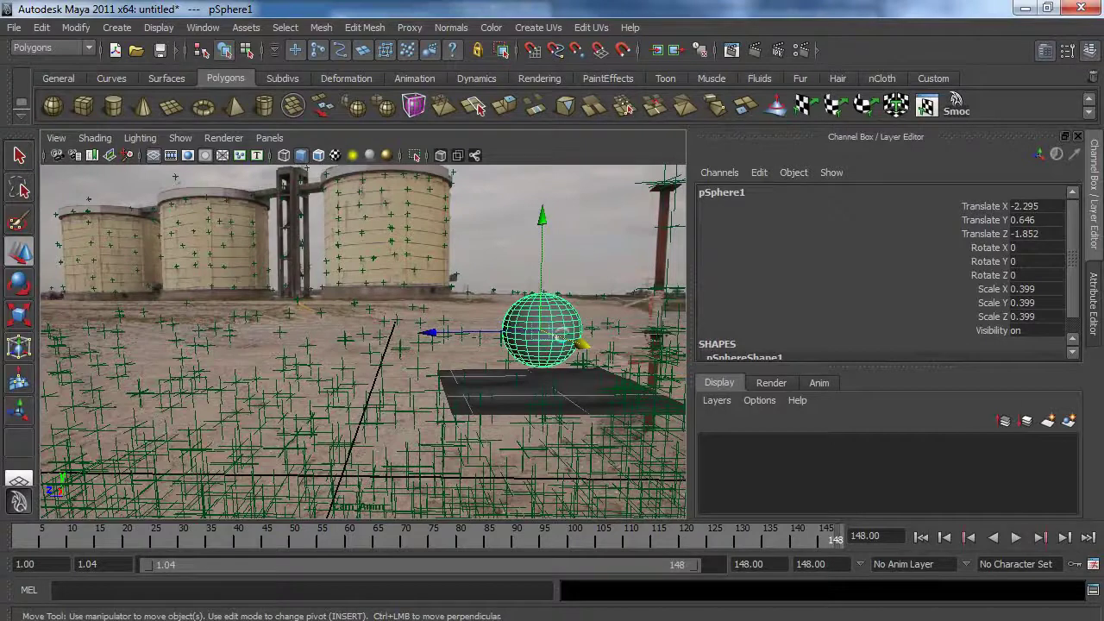
{"action": "key", "text": "space"}
{"action": "left_click_drag", "start_coordinate": [535, 329], "coordinate": [529, 291]}
{"action": "right_click_drag", "start_coordinate": [508, 331], "coordinate": [539, 357], "text": "alt"}
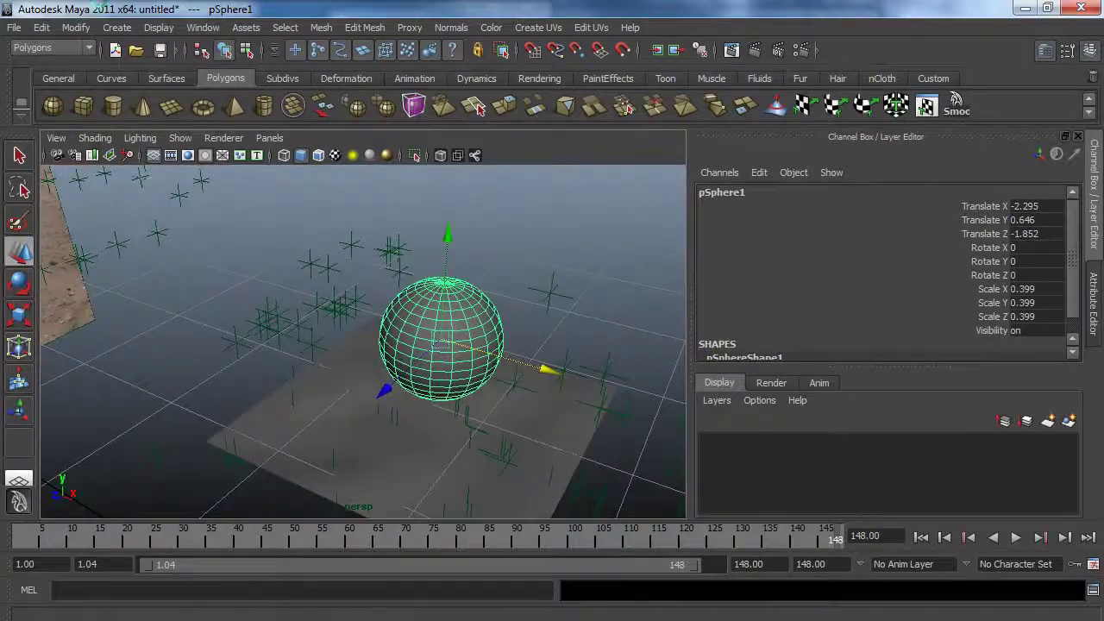
- Open the Hypershade and place its window beside the sphere and plane
{"action": "left_click", "coordinate": [200, 28]}
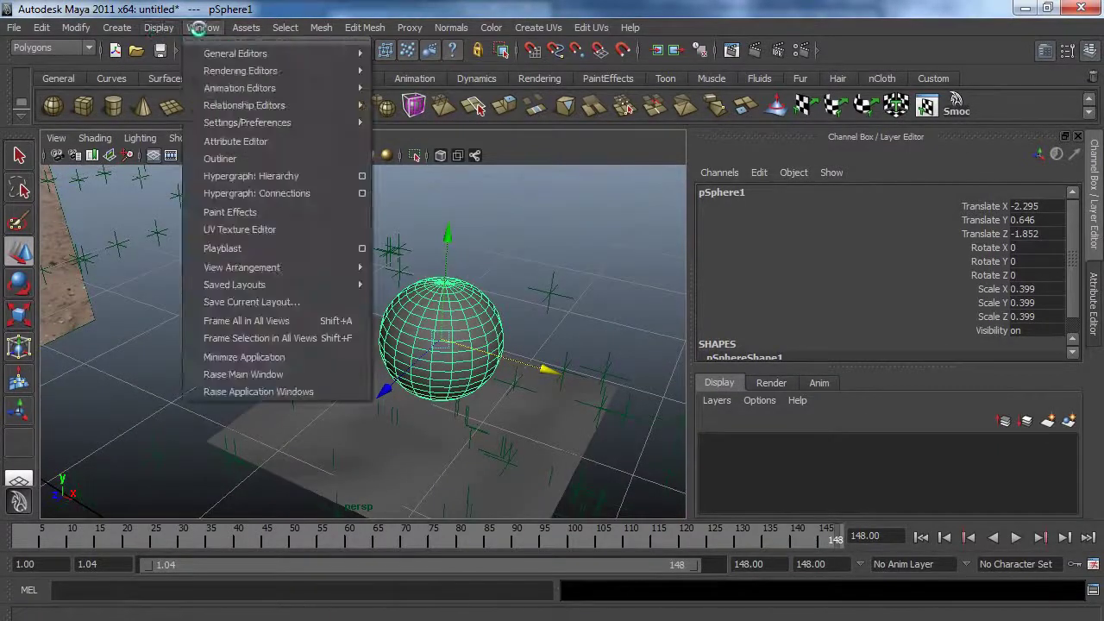
{"action": "mouse_move", "coordinate": [242, 71]}
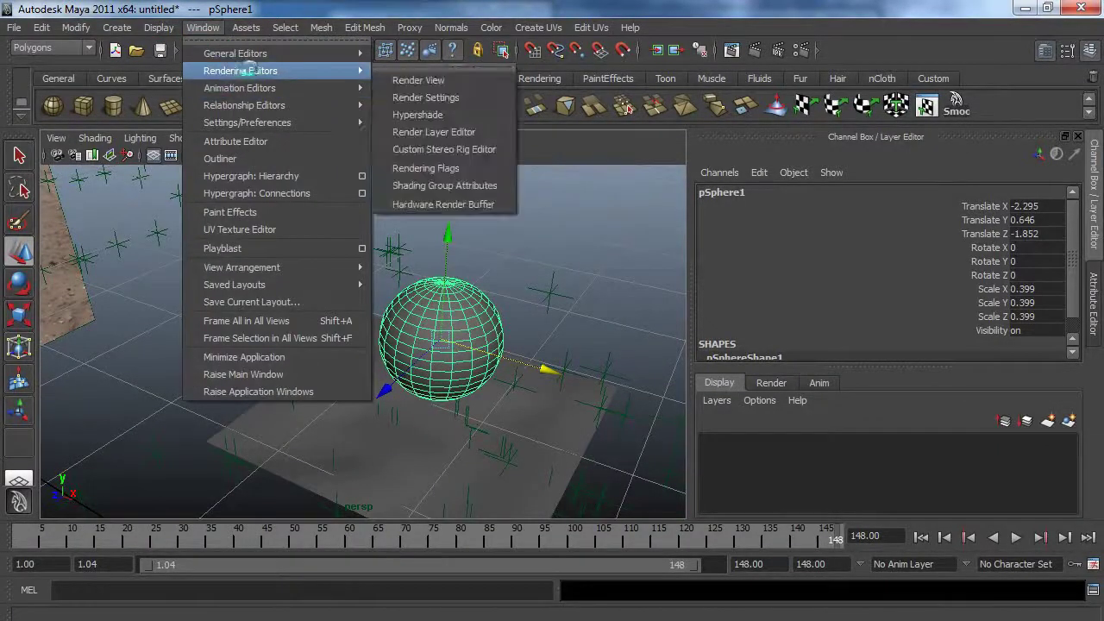
{"action": "left_click", "coordinate": [416, 110]}
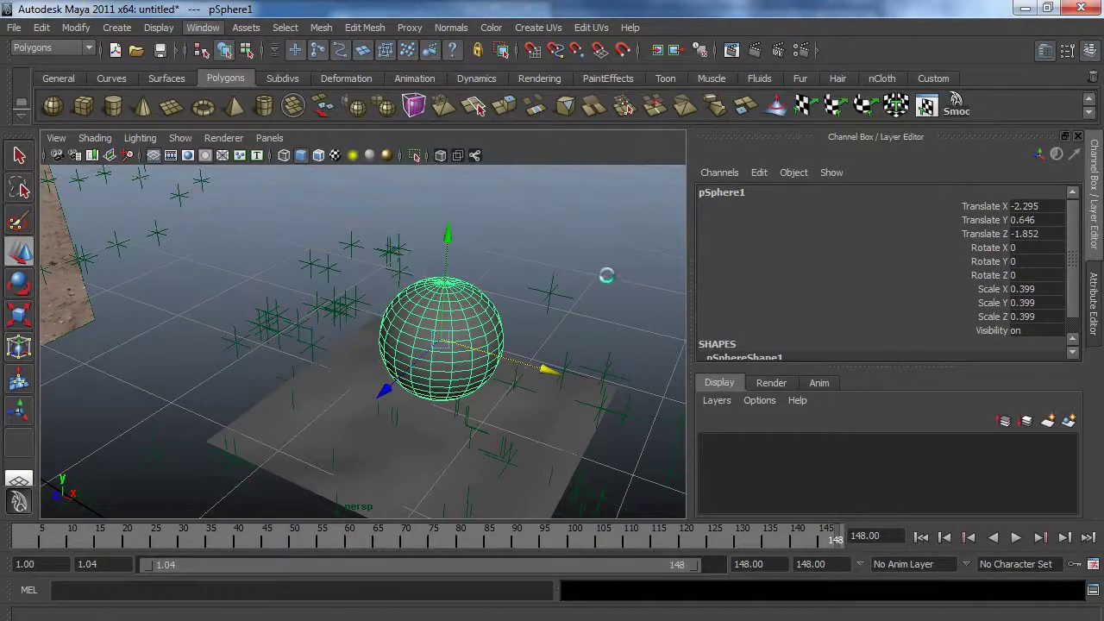
{"action": "left_click_drag", "start_coordinate": [814, 201], "coordinate": [689, 140]}
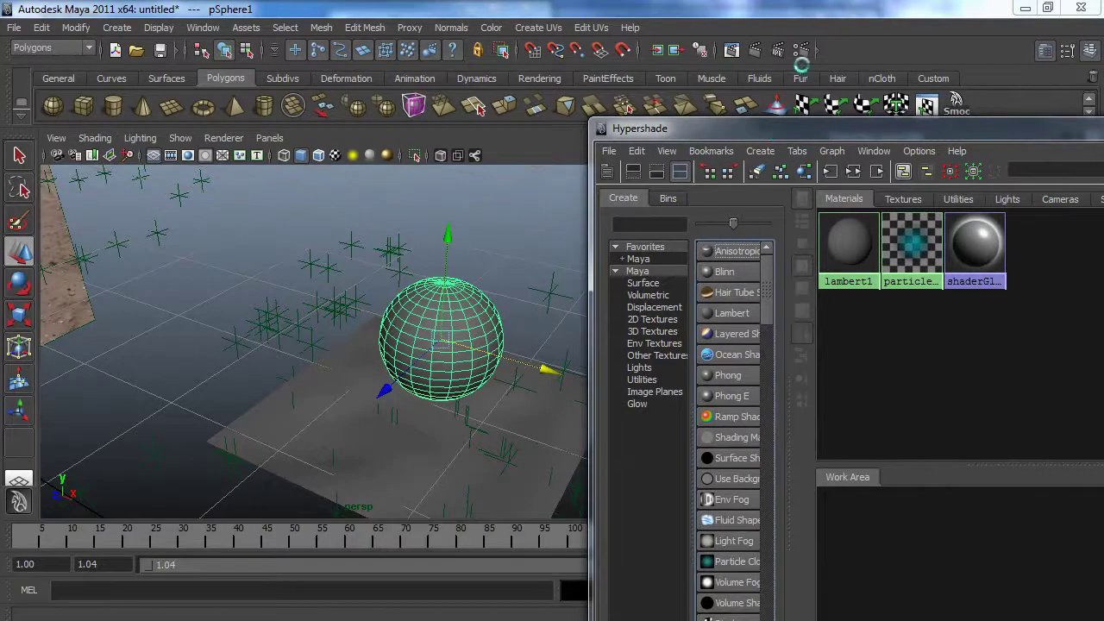
- Check which renderers are available in the Render Settings
{"action": "left_click", "coordinate": [799, 51]}
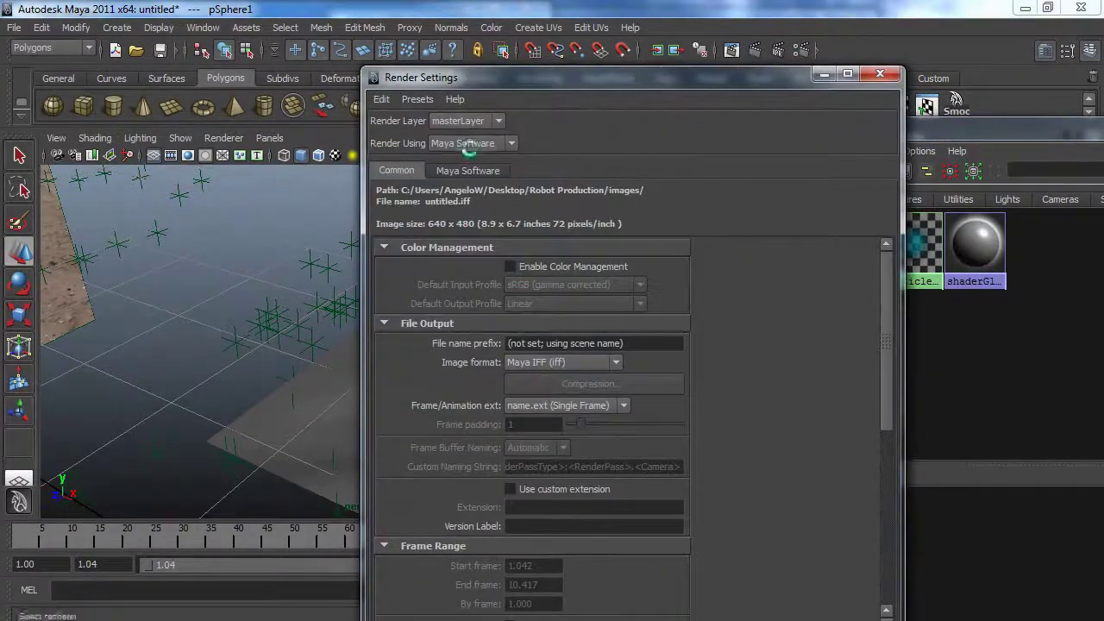
{"action": "left_click", "coordinate": [470, 143]}
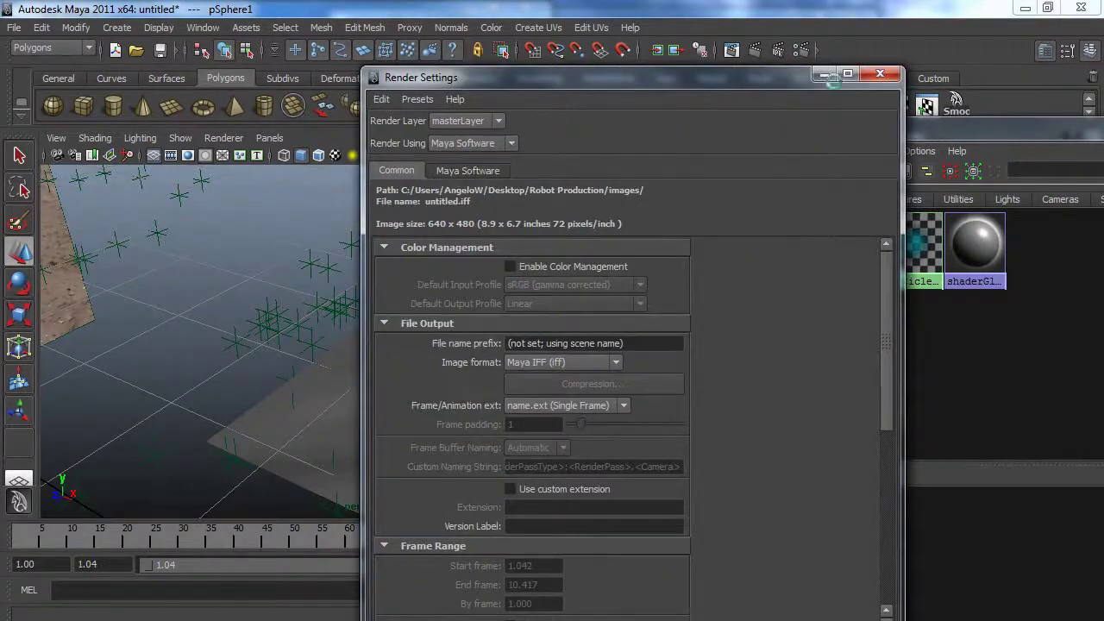
{"action": "left_click", "coordinate": [880, 73]}
- Load the vrayformaya.mll plug-in and enable its auto load
{"action": "left_click", "coordinate": [203, 27]}
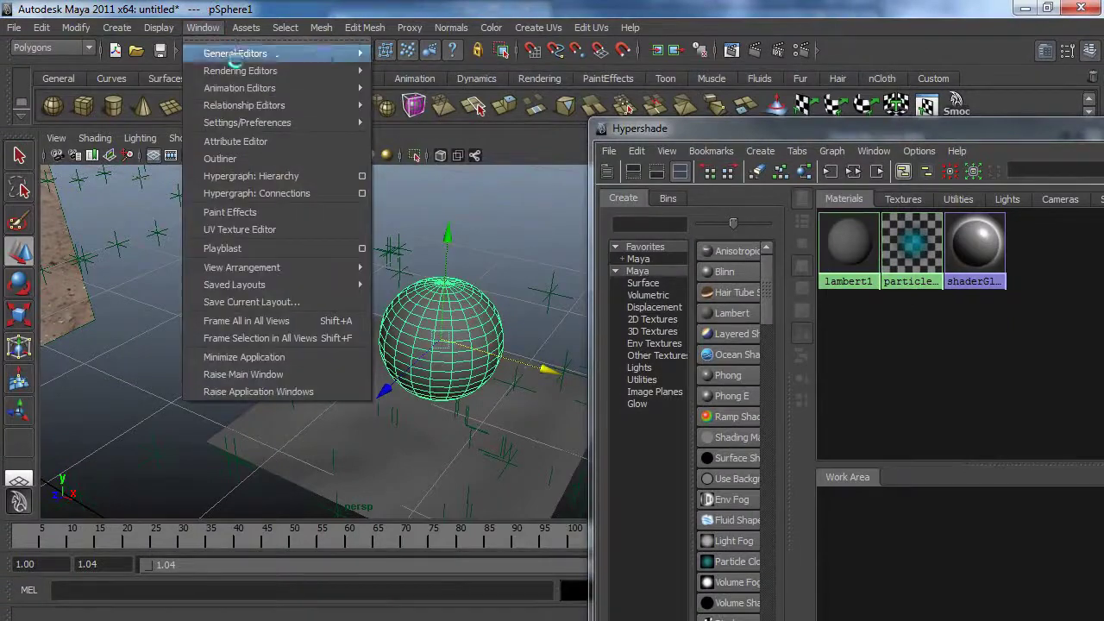
{"action": "mouse_move", "coordinate": [284, 122]}
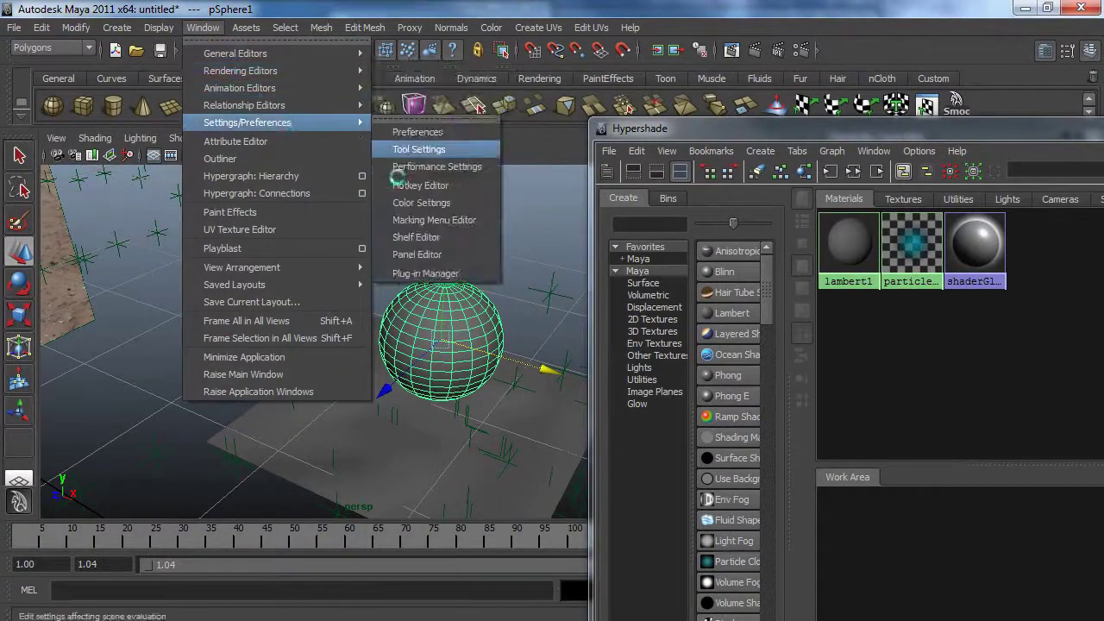
{"action": "left_click", "coordinate": [425, 274]}
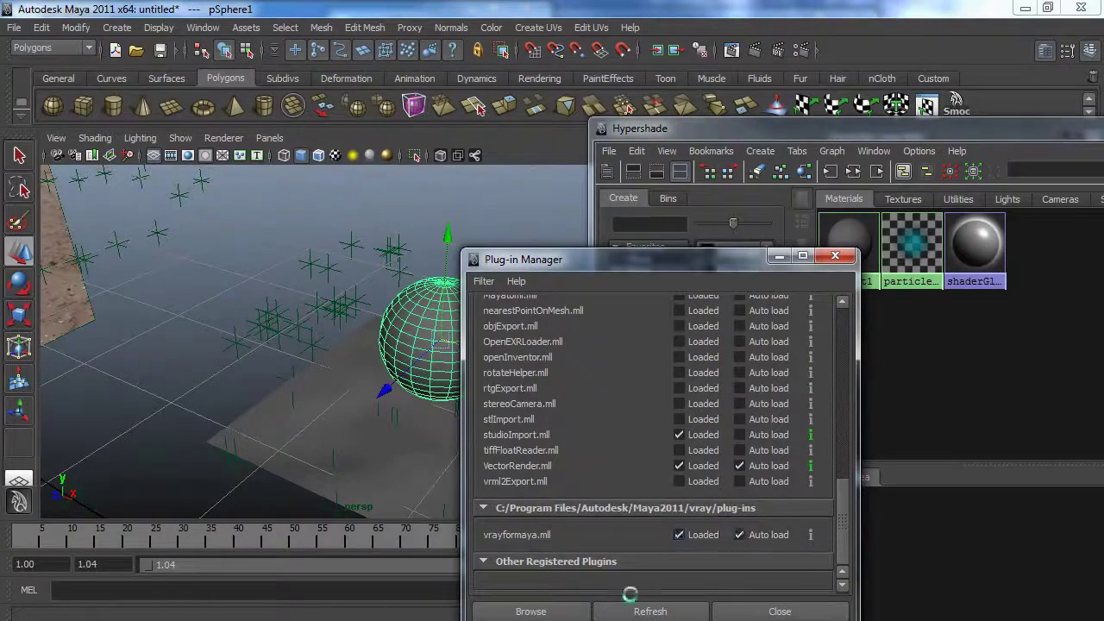
{"action": "left_click", "coordinate": [780, 612]}
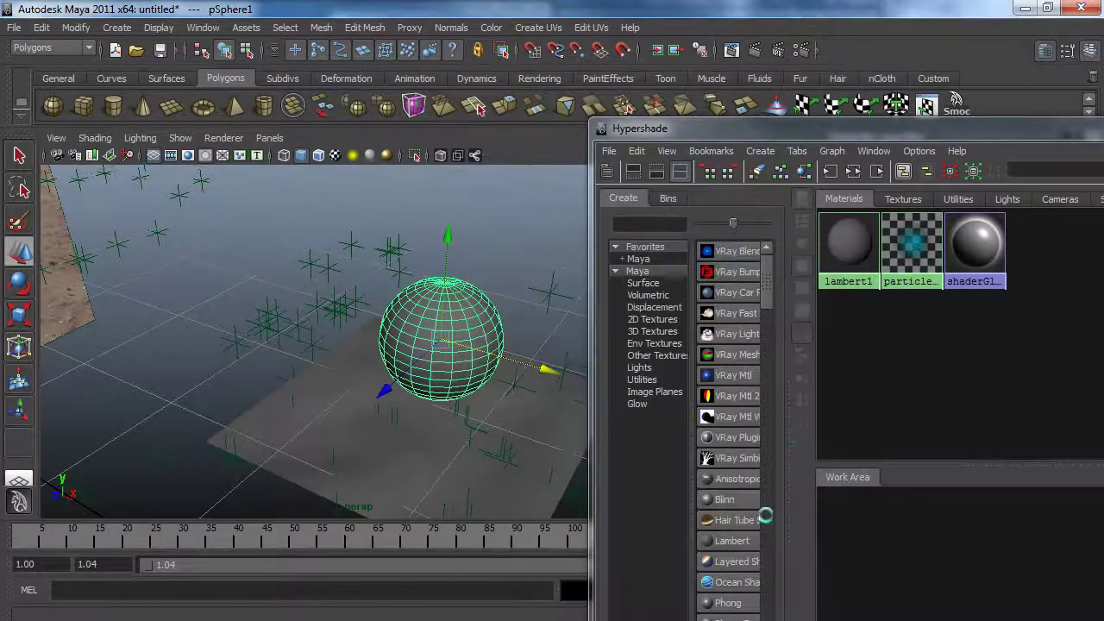
- Create a VRay Mtl material and connect a File texture to its diffuse color
{"action": "left_click", "coordinate": [734, 372]}
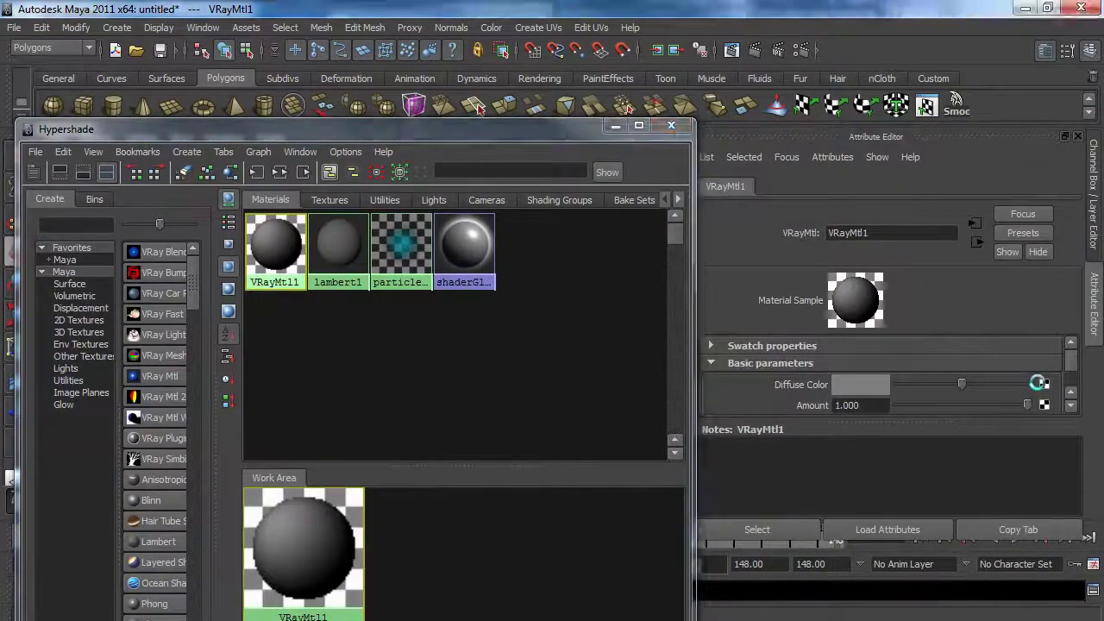
{"action": "left_click", "coordinate": [1045, 384]}
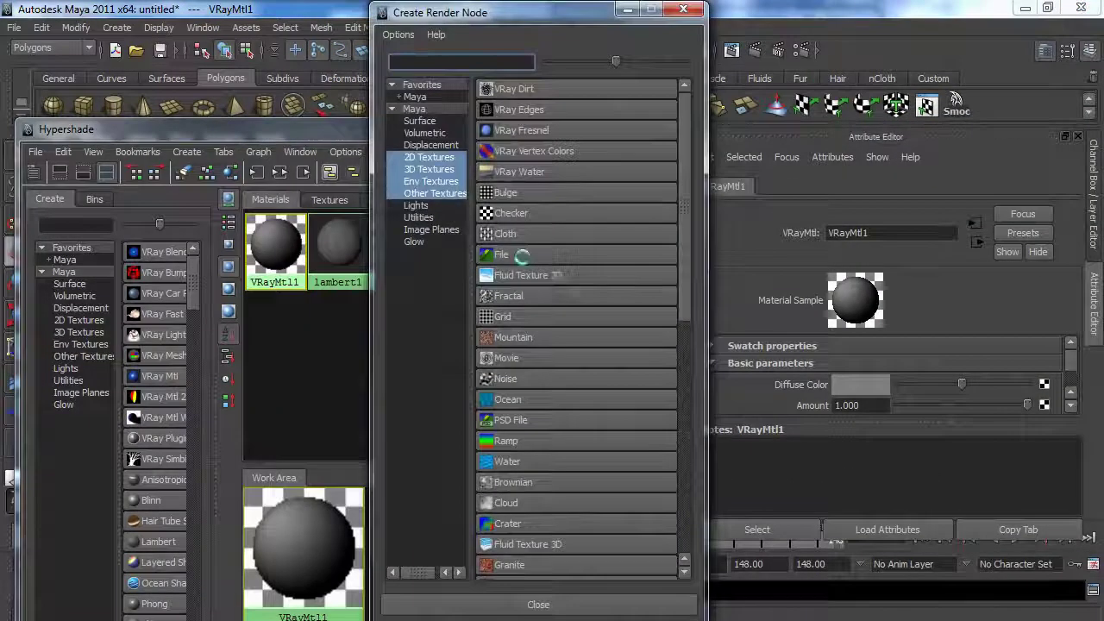
{"action": "left_click", "coordinate": [511, 253]}
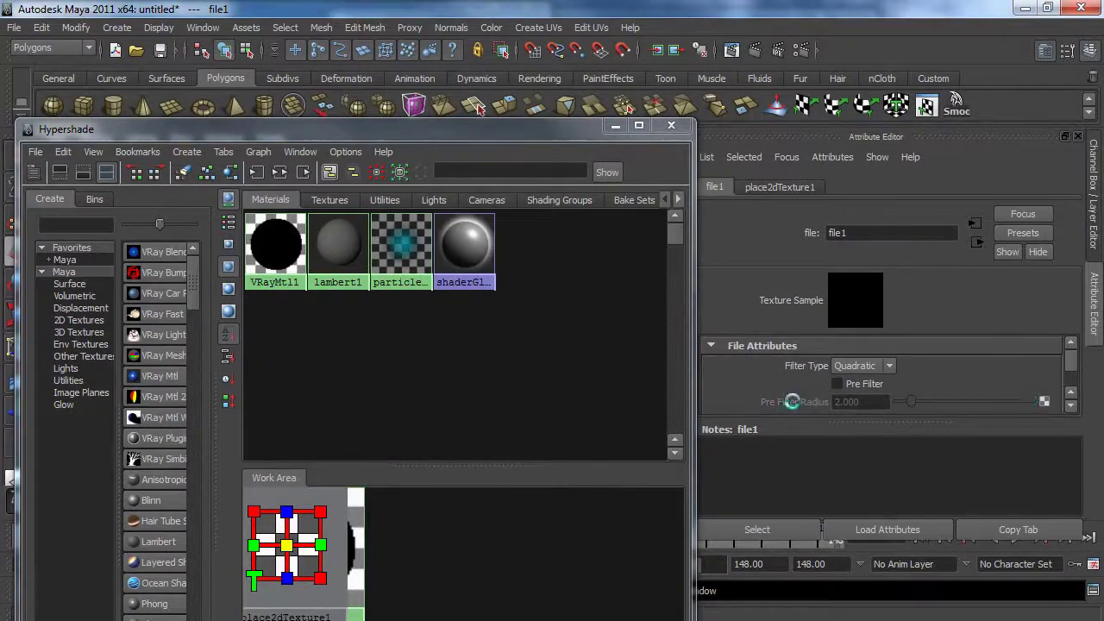
- Load scopy.jpg from the Robot Production sourceimages folder into the File texture of the diffuse color
{"action": "left_click", "coordinate": [1023, 382]}
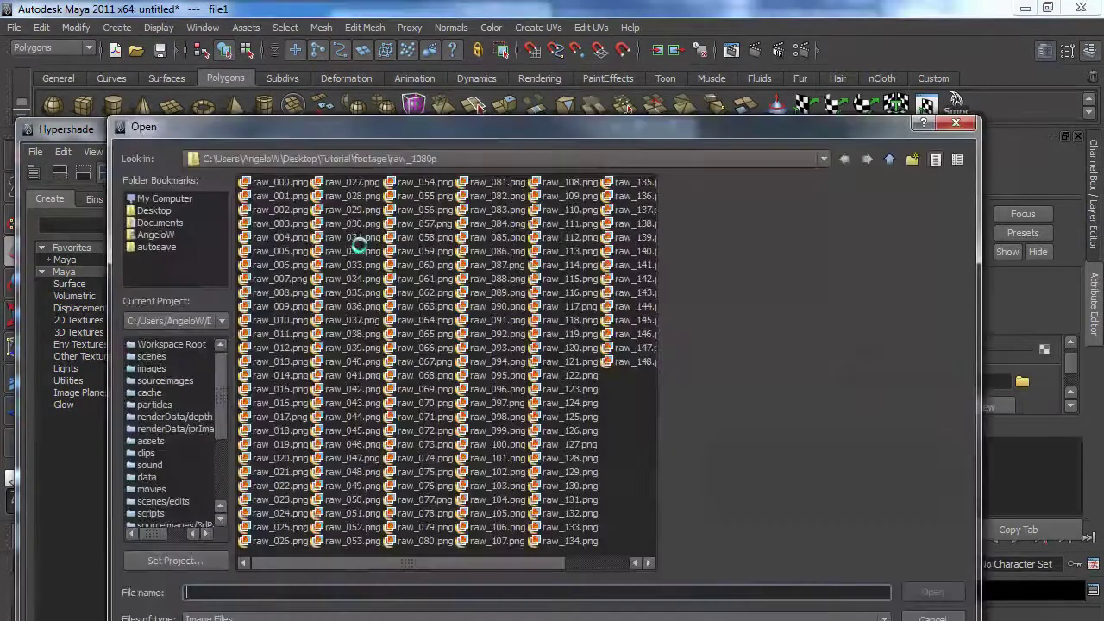
{"action": "left_click", "coordinate": [151, 212]}
{"action": "double_click", "coordinate": [269, 210]}
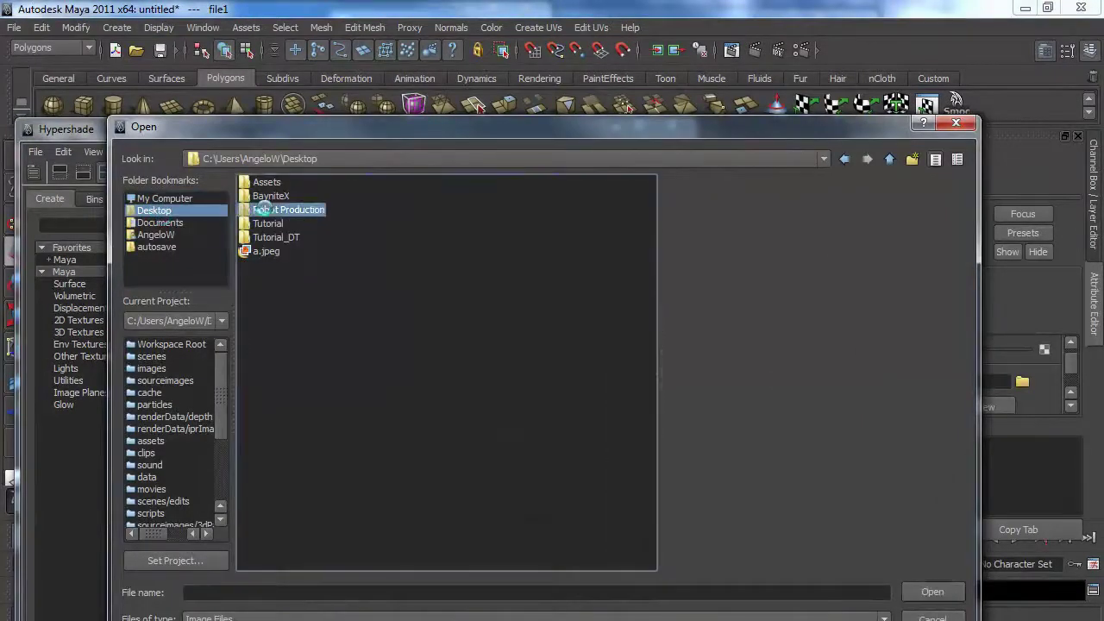
{"action": "double_click", "coordinate": [268, 307]}
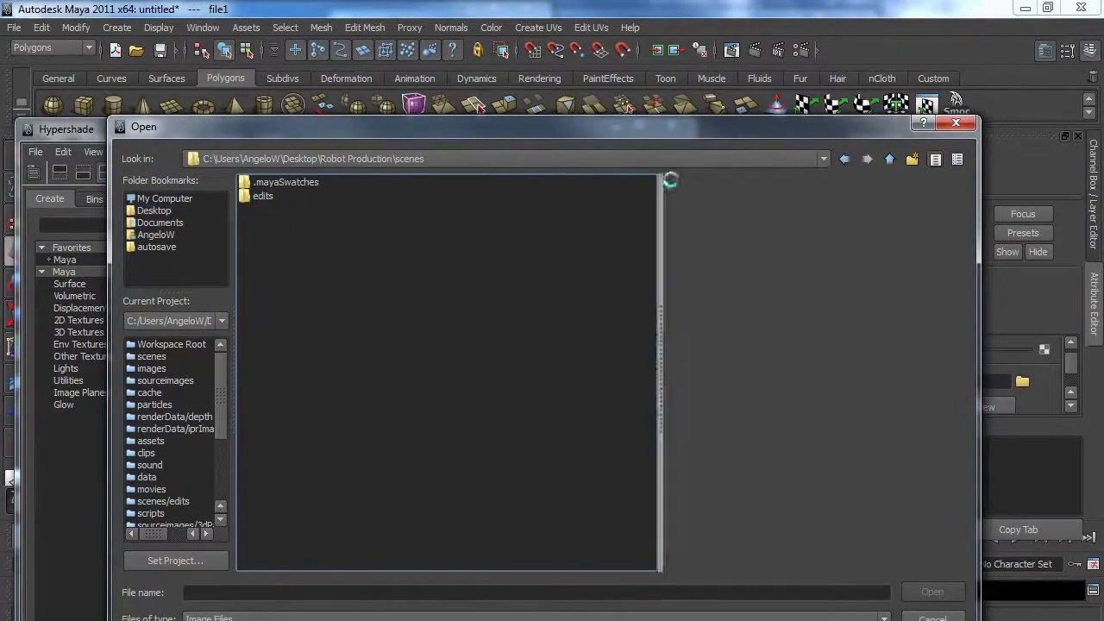
{"action": "left_click", "coordinate": [888, 162]}
{"action": "double_click", "coordinate": [286, 348]}
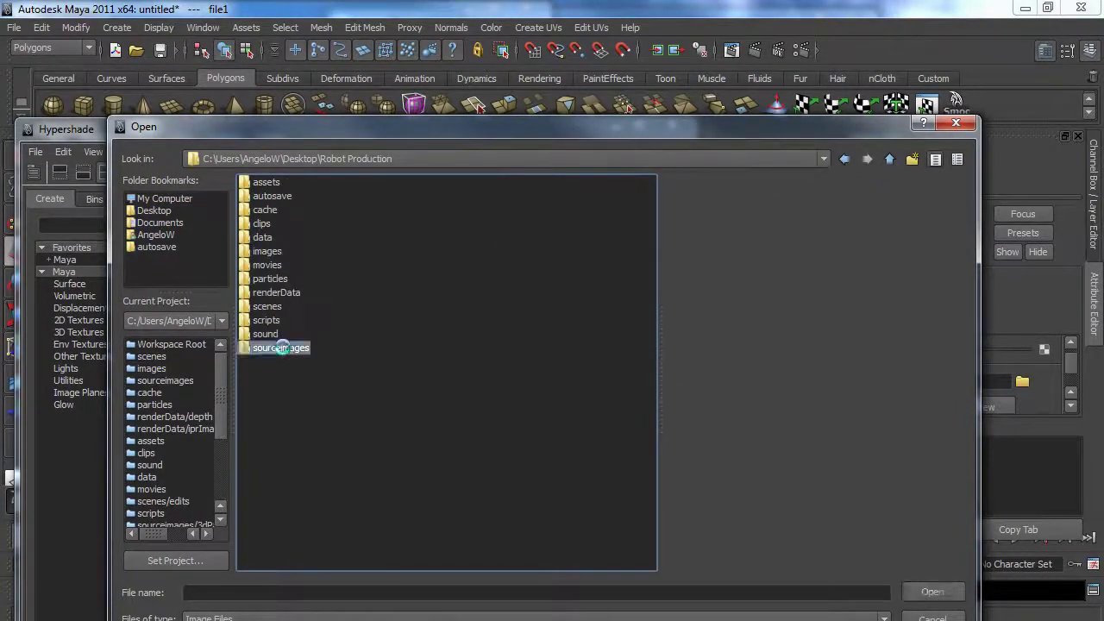
{"action": "left_click", "coordinate": [267, 335]}
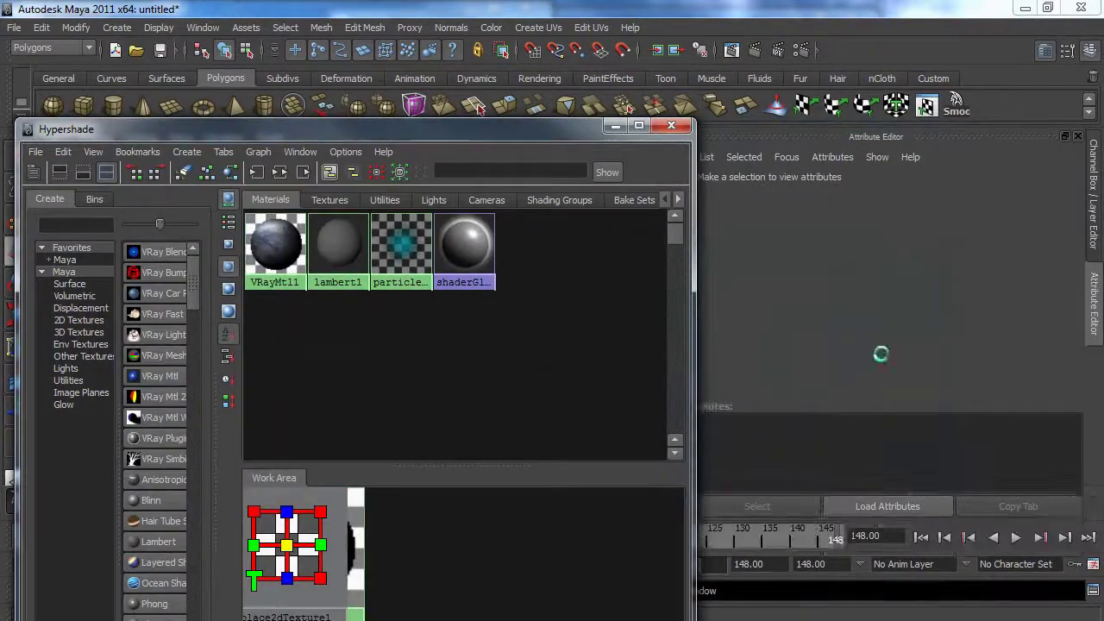
- Connect a File texture to the VRay material's reflection color and load srcopy.jpg into it
{"action": "scroll", "coordinate": [1029, 380], "scroll_direction": "down", "scroll_amount": 2}
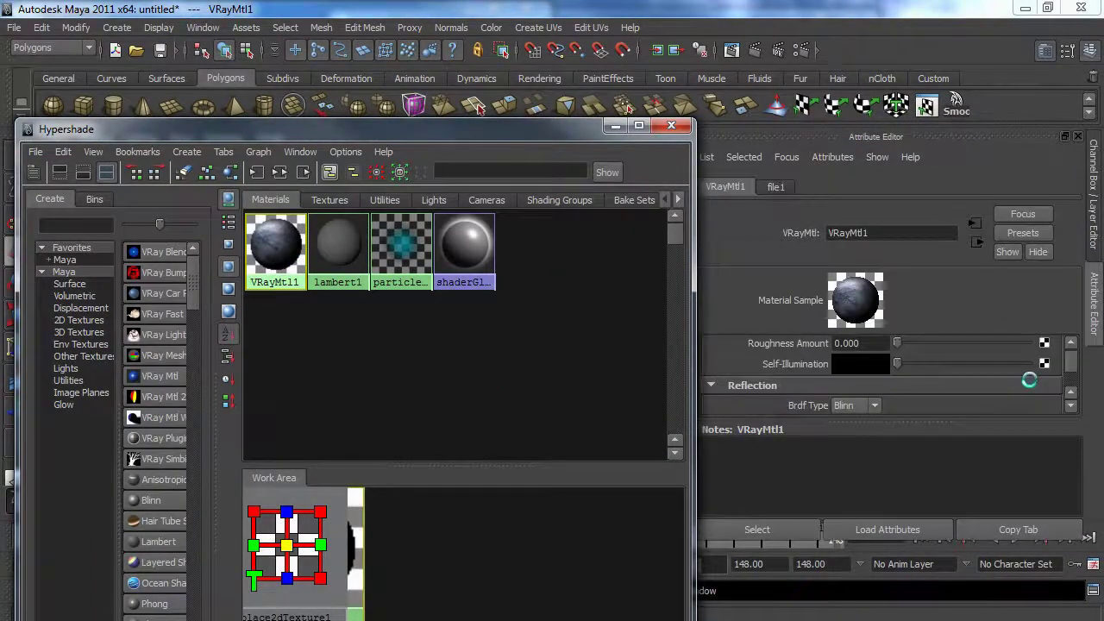
{"action": "scroll", "coordinate": [1014, 391], "scroll_direction": "down", "scroll_amount": 2}
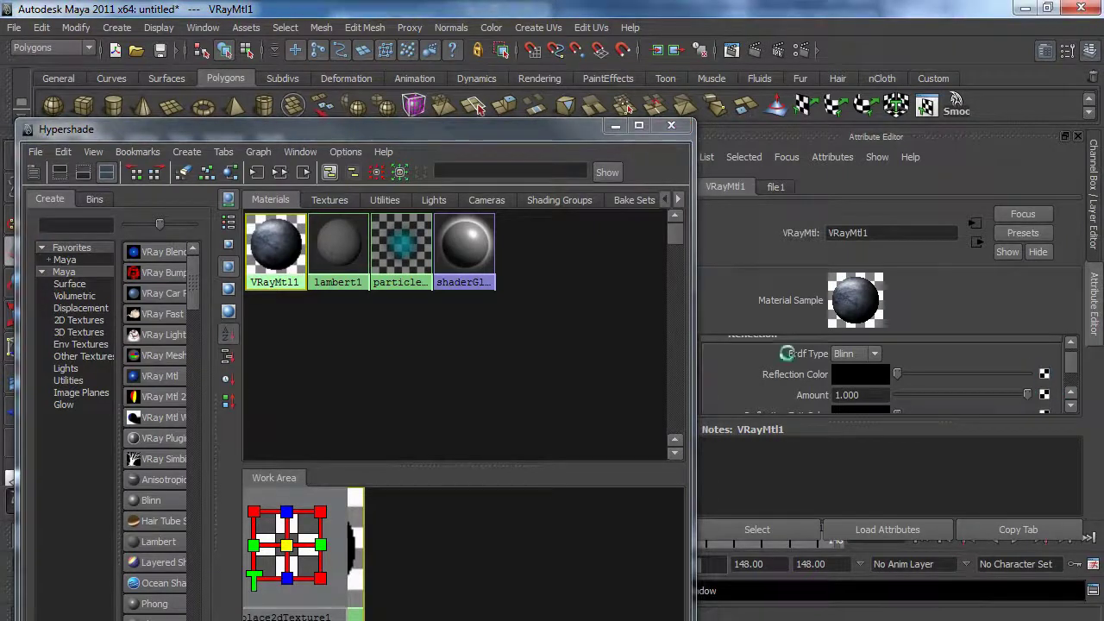
{"action": "left_click", "coordinate": [1044, 373]}
{"action": "left_click", "coordinate": [561, 240]}
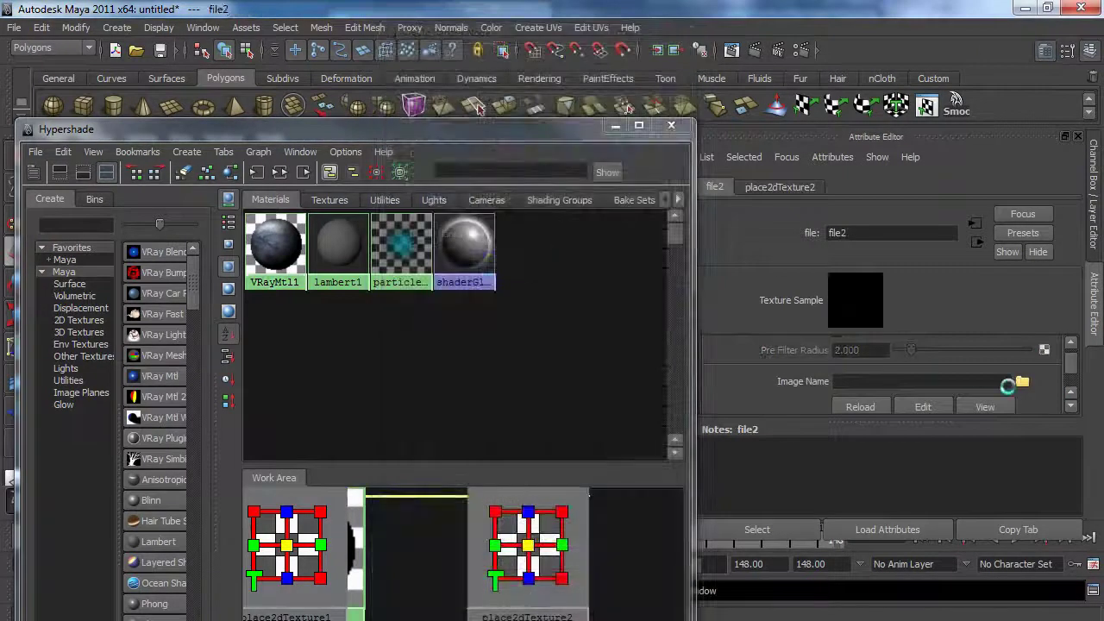
{"action": "left_click", "coordinate": [1015, 382]}
{"action": "left_click_drag", "start_coordinate": [330, 158], "coordinate": [484, 111]}
{"action": "left_click", "coordinate": [423, 333]}
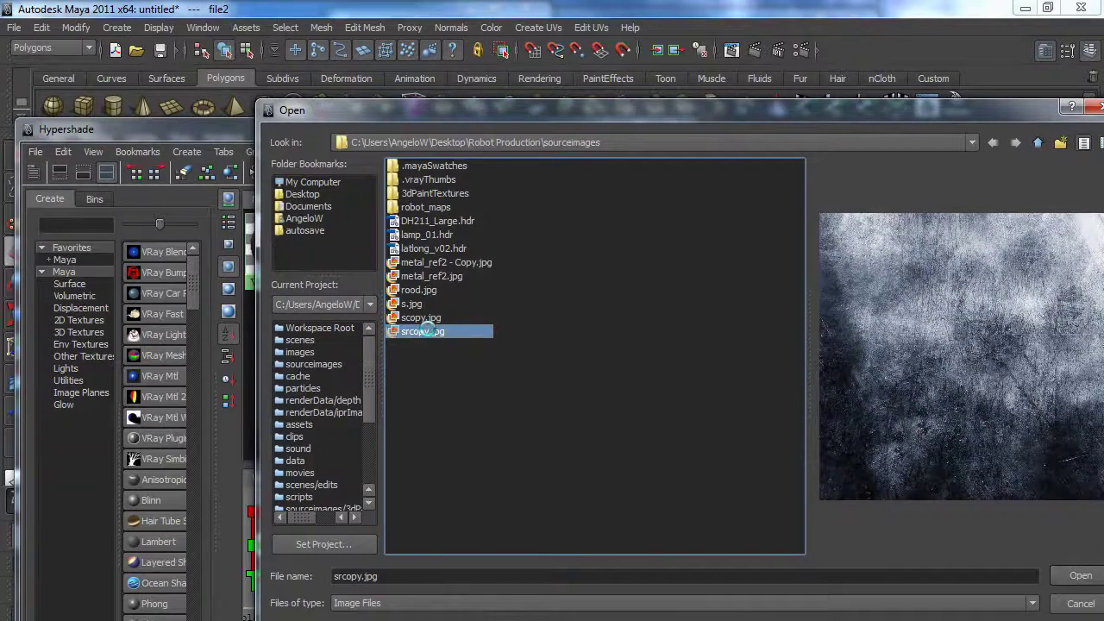
{"action": "double_click", "coordinate": [423, 331]}
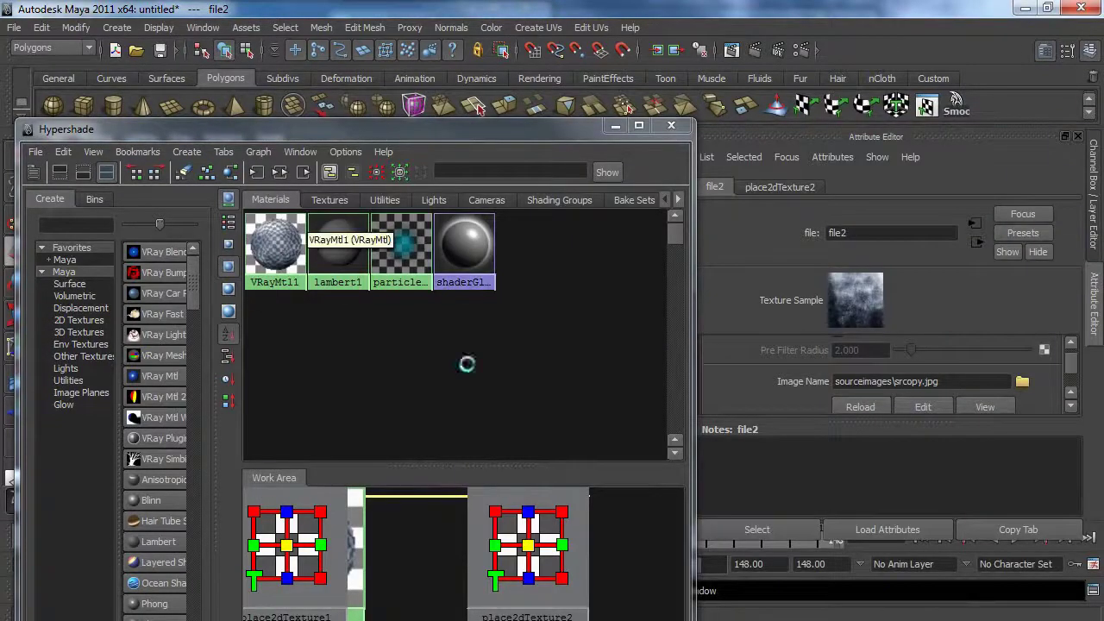
- Lower the VRay material's reflection glossiness to 0.384
{"action": "left_click", "coordinate": [974, 243]}
{"action": "scroll", "coordinate": [974, 368], "scroll_direction": "down", "scroll_amount": 3}
{"action": "scroll", "coordinate": [989, 389], "scroll_direction": "up", "scroll_amount": 2}
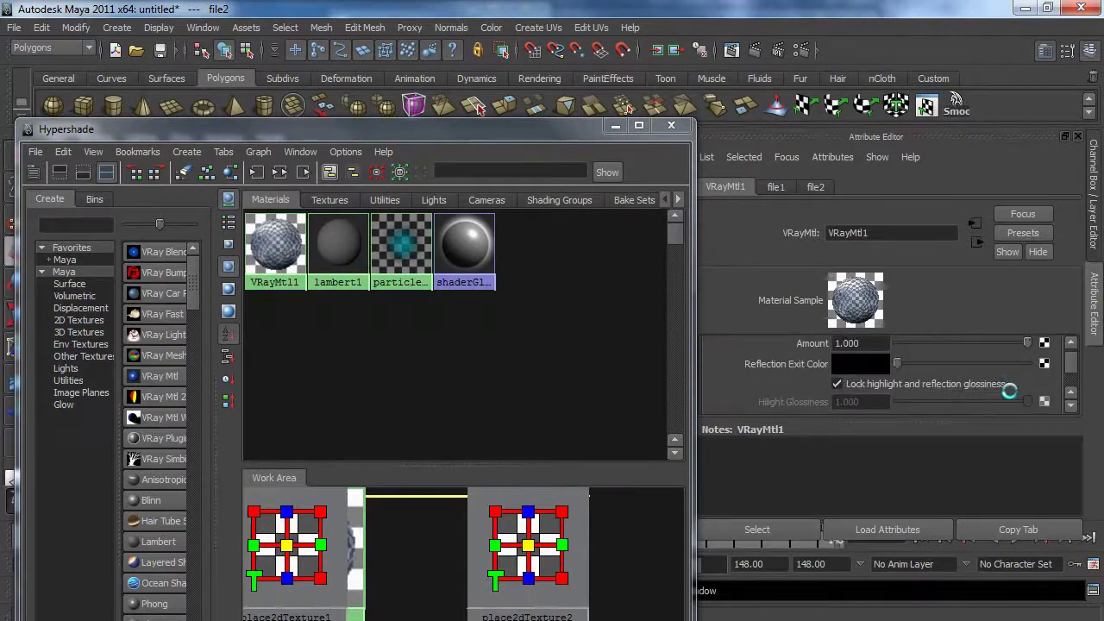
{"action": "scroll", "coordinate": [1007, 392], "scroll_direction": "up", "scroll_amount": 2}
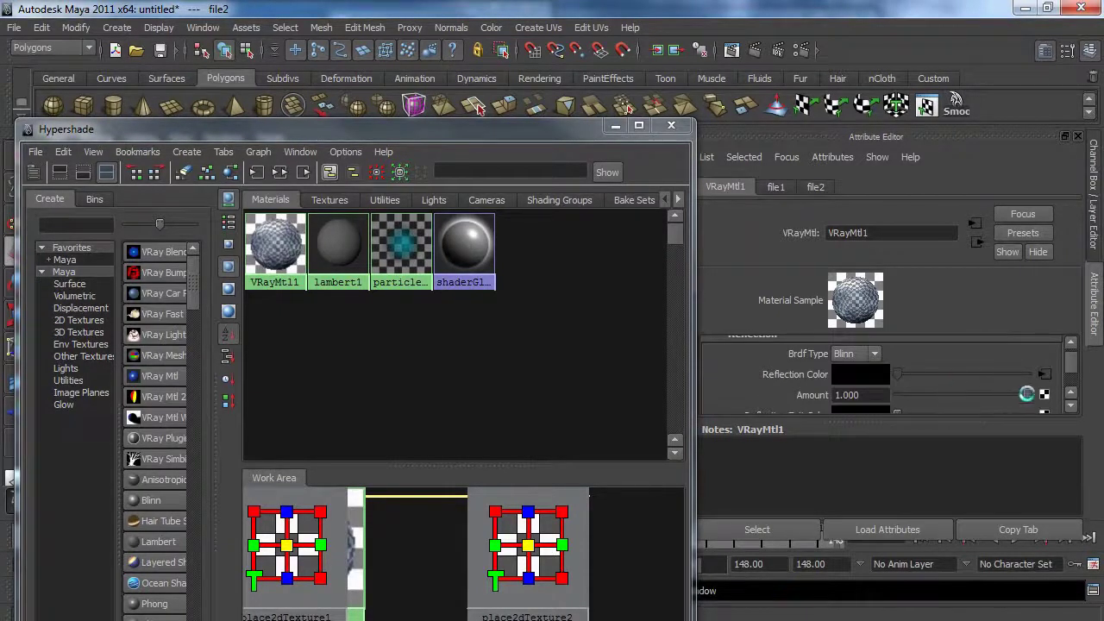
{"action": "scroll", "coordinate": [1026, 393], "scroll_direction": "down", "scroll_amount": 2}
{"action": "scroll", "coordinate": [1001, 388], "scroll_direction": "up", "scroll_amount": 2}
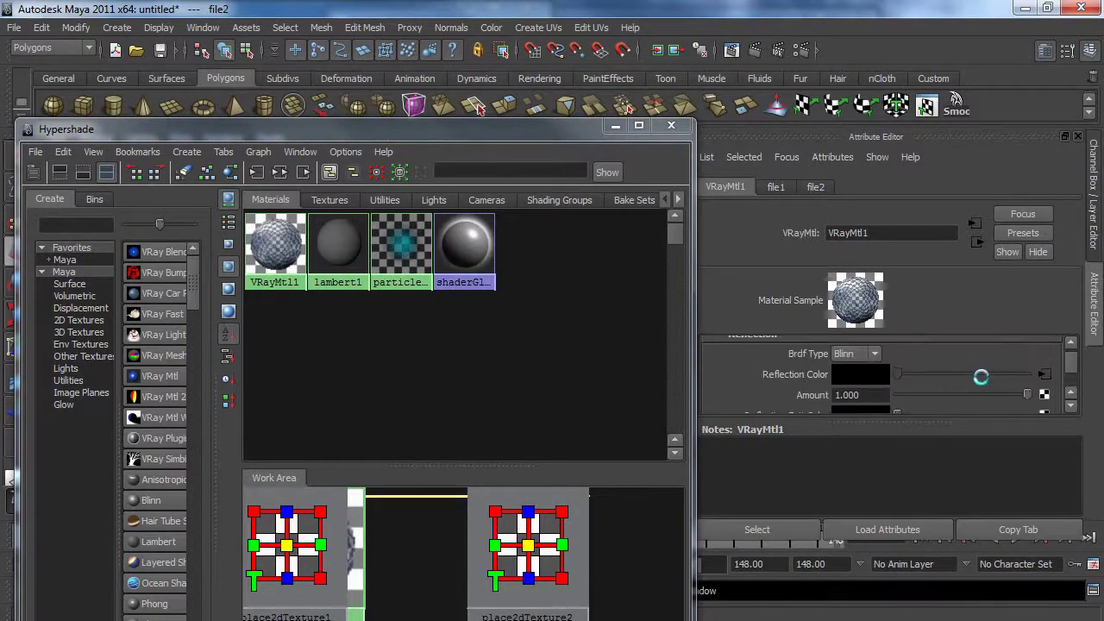
{"action": "scroll", "coordinate": [981, 378], "scroll_direction": "down", "scroll_amount": 3}
{"action": "left_click_drag", "start_coordinate": [1028, 372], "coordinate": [947, 373]}
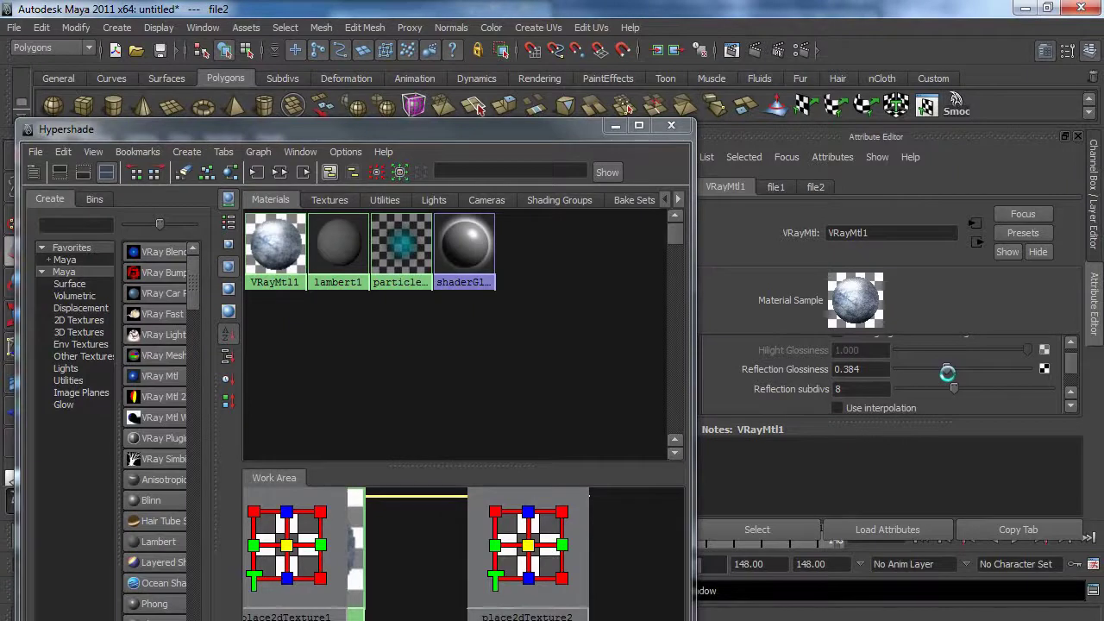
{"action": "scroll", "coordinate": [947, 373], "scroll_direction": "down", "scroll_amount": 2}
{"action": "left_click", "coordinate": [873, 374]}
{"action": "scroll", "coordinate": [880, 377], "scroll_direction": "up", "scroll_amount": 2}
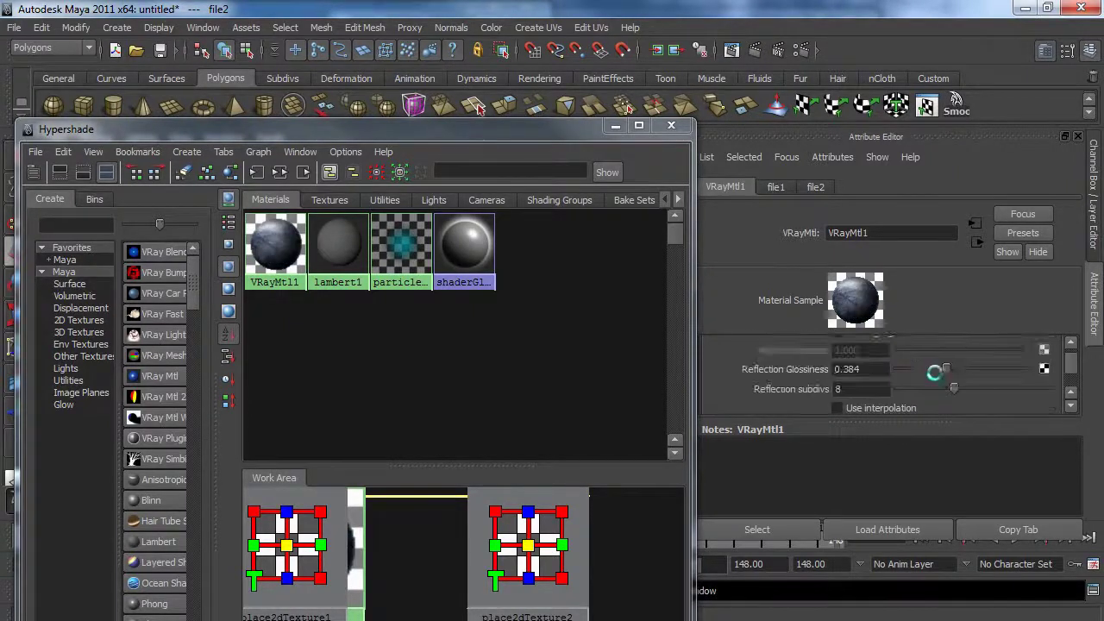
- Assign the textured VRay material to the sphere and minimize the Hypershade
{"action": "left_click_drag", "start_coordinate": [549, 132], "coordinate": [419, 407]}
{"action": "left_click", "coordinate": [421, 373]}
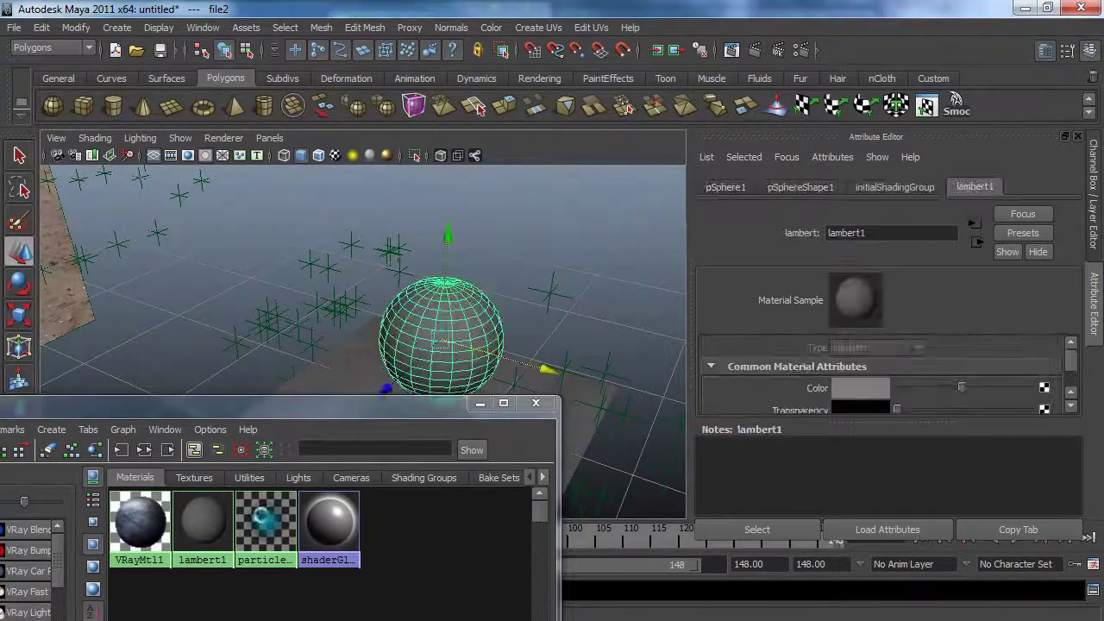
{"action": "right_click_drag", "start_coordinate": [138, 530], "coordinate": [153, 404]}
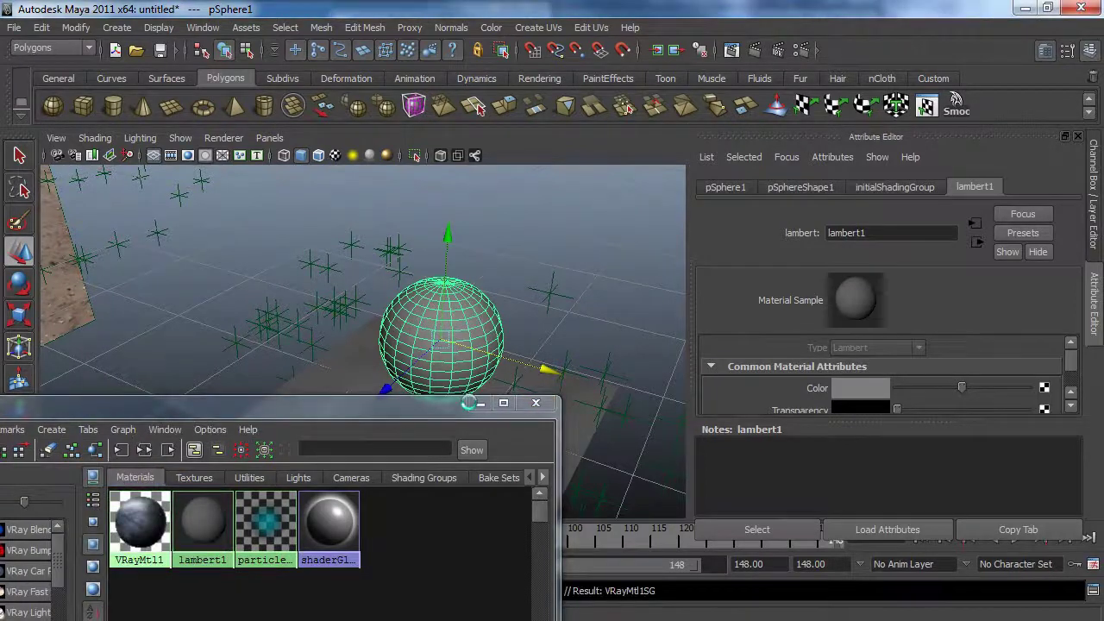
{"action": "left_click", "coordinate": [481, 403]}
- Add a V-Ray dome light to the scene
{"action": "left_click_drag", "start_coordinate": [441, 312], "coordinate": [466, 363], "text": "alt"}
{"action": "left_click", "coordinate": [560, 234]}
{"action": "left_click", "coordinate": [158, 28]}
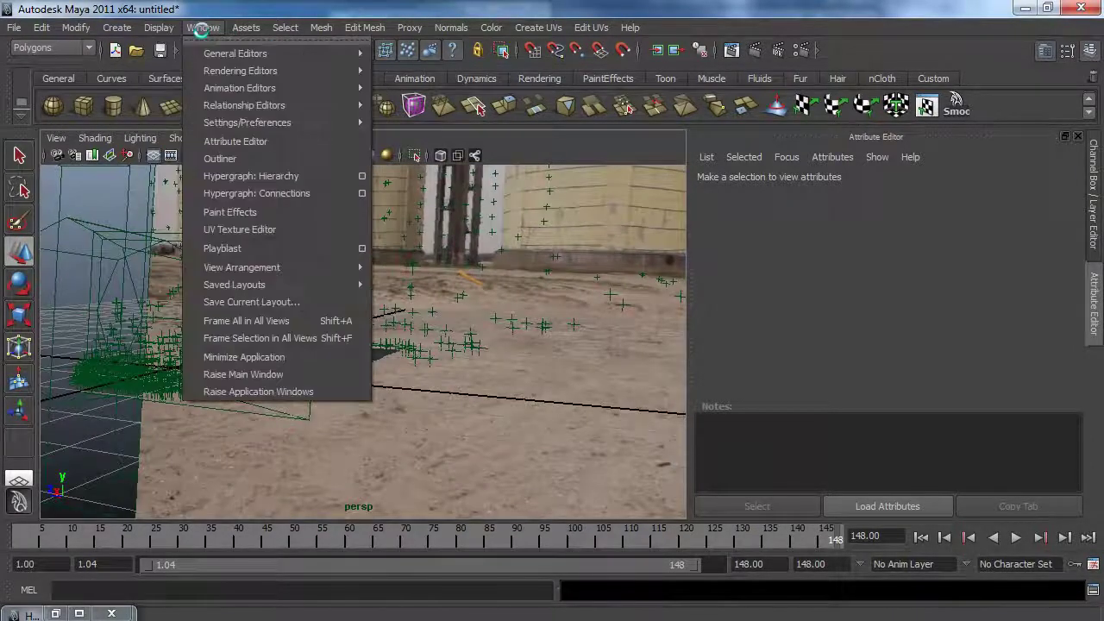
{"action": "mouse_move", "coordinate": [116, 28]}
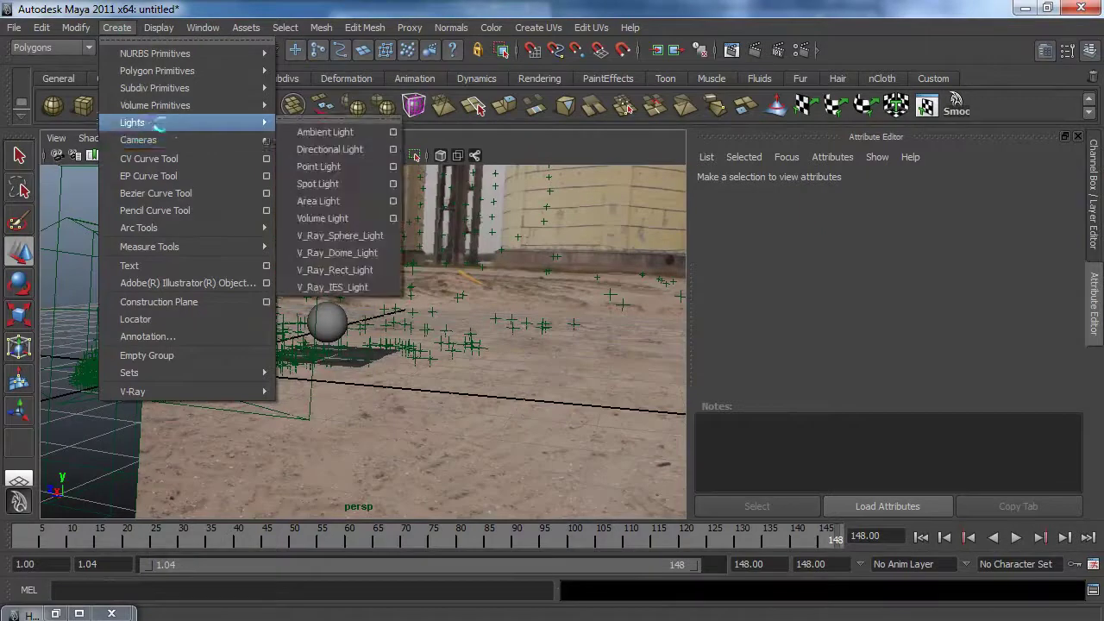
{"action": "mouse_move", "coordinate": [164, 138]}
{"action": "mouse_move", "coordinate": [147, 121]}
{"action": "left_click", "coordinate": [333, 250]}
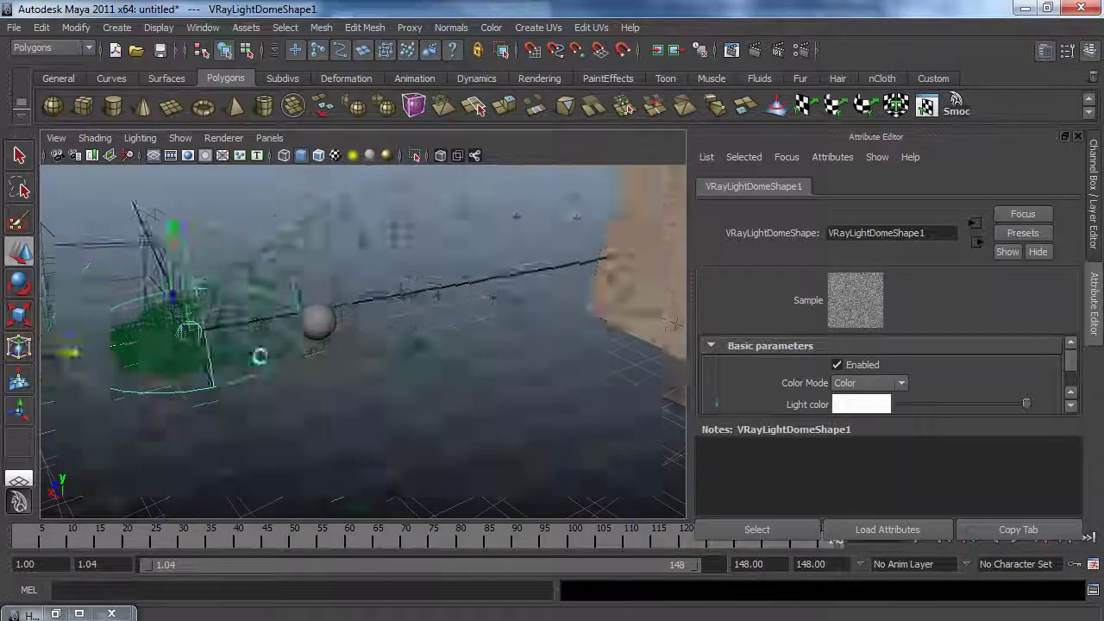
- Set the dome light's intensity multiplier to 0.3
{"action": "scroll", "coordinate": [958, 400], "scroll_direction": "up", "scroll_amount": 1}
{"action": "scroll", "coordinate": [952, 399], "scroll_direction": "down", "scroll_amount": 2}
{"action": "scroll", "coordinate": [940, 397], "scroll_direction": "up", "scroll_amount": 1}
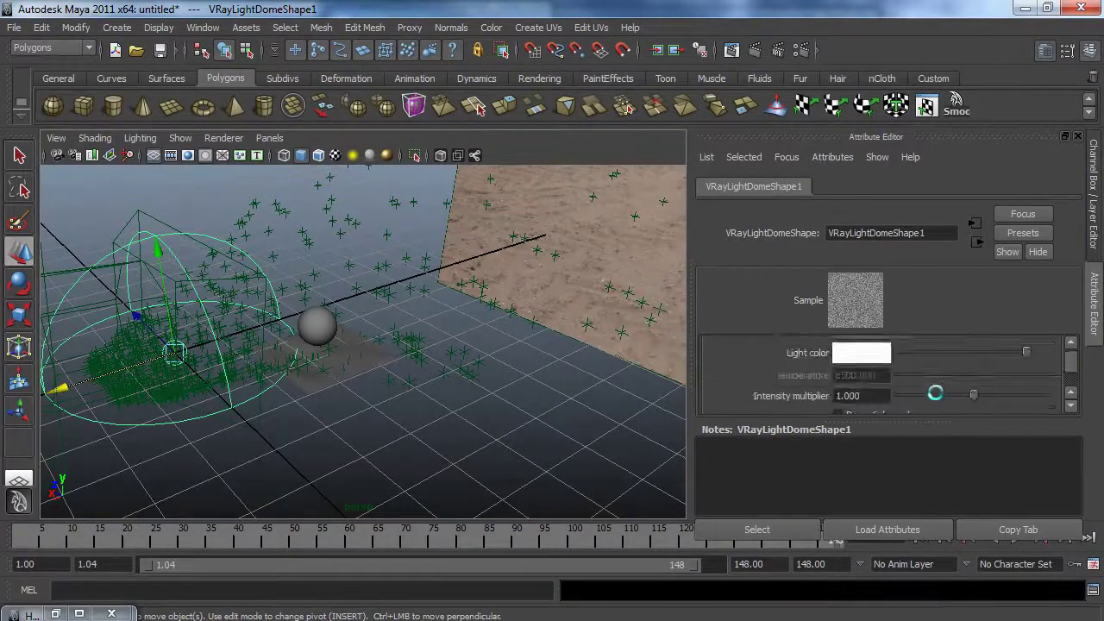
{"action": "left_click", "coordinate": [865, 396]}
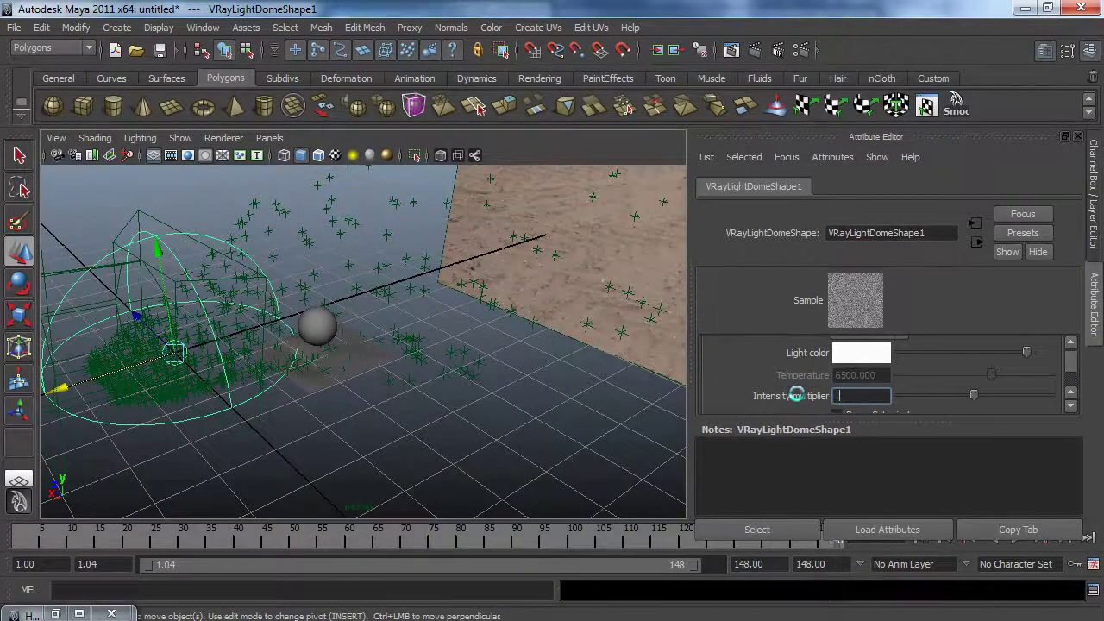
{"action": "type", "text": ".3"}
{"action": "key", "text": "Return"}
- Add a V-Ray rect light to the scene with the sphere and plane
{"action": "left_click_drag", "start_coordinate": [412, 330], "coordinate": [336, 330], "text": "alt"}
{"action": "left_click", "coordinate": [320, 335]}
{"action": "right_click_drag", "start_coordinate": [322, 336], "coordinate": [563, 341], "text": "alt"}
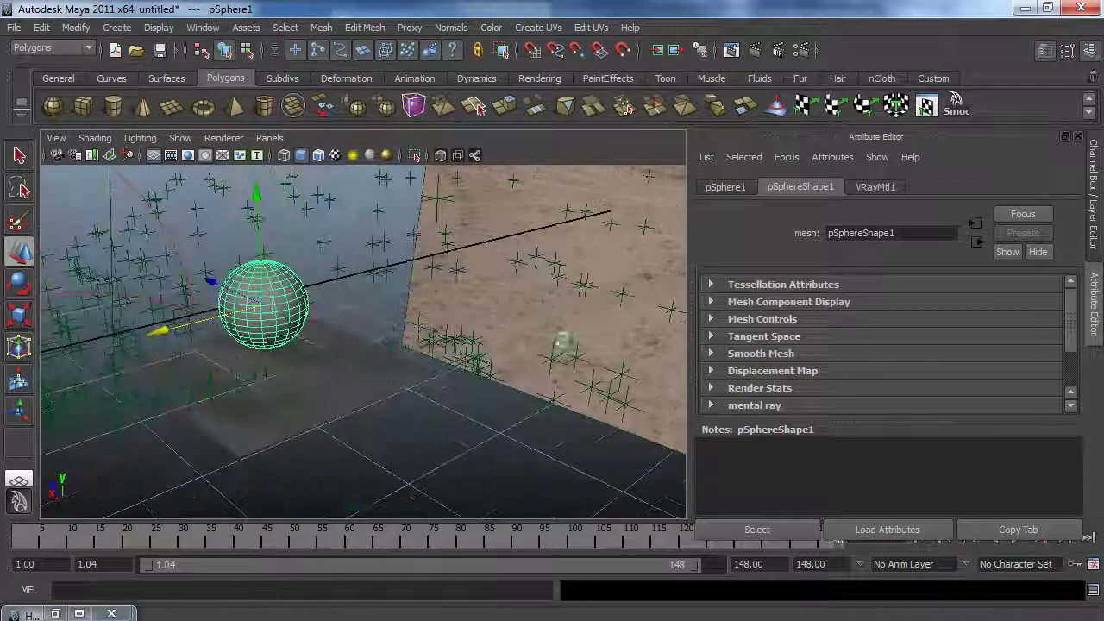
{"action": "left_click", "coordinate": [115, 27]}
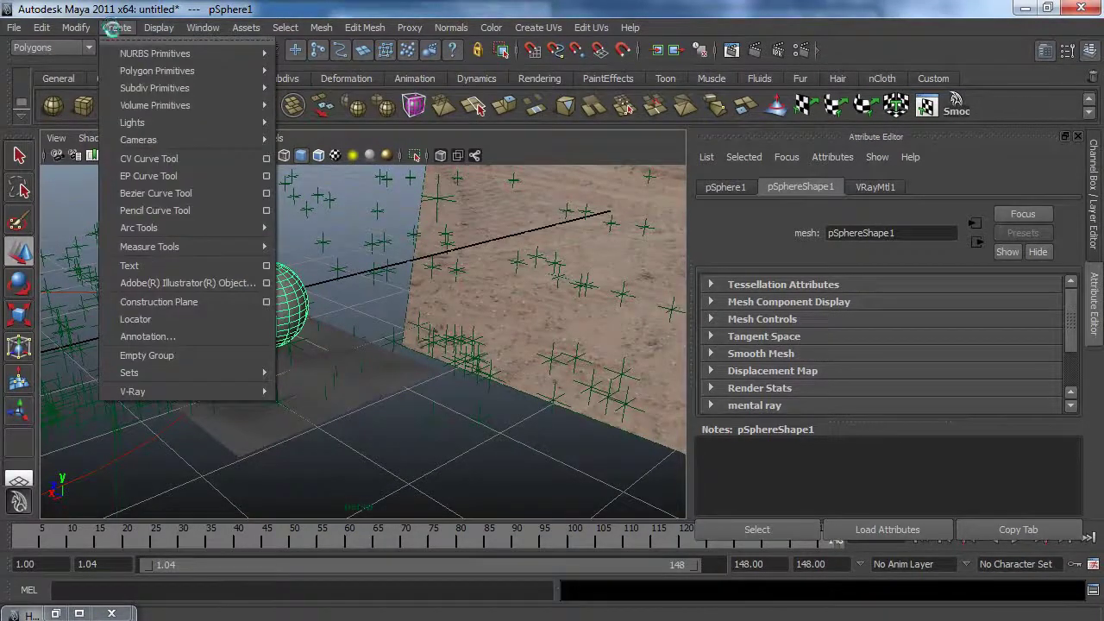
{"action": "mouse_move", "coordinate": [229, 117]}
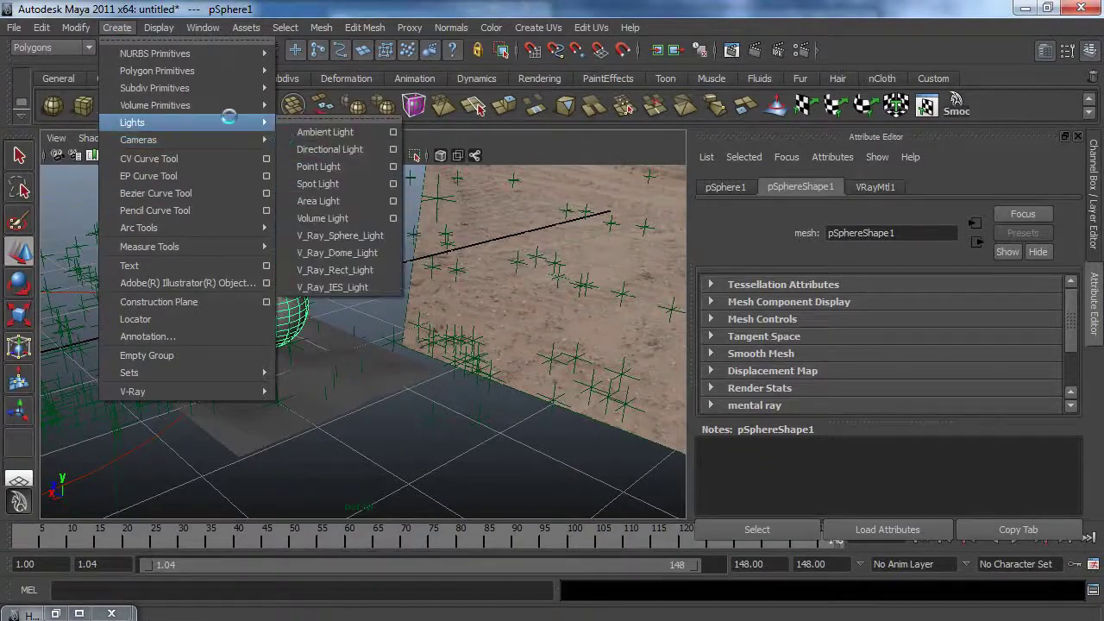
{"action": "left_click", "coordinate": [344, 270]}
{"action": "left_click_drag", "start_coordinate": [386, 317], "coordinate": [262, 276], "text": "alt"}
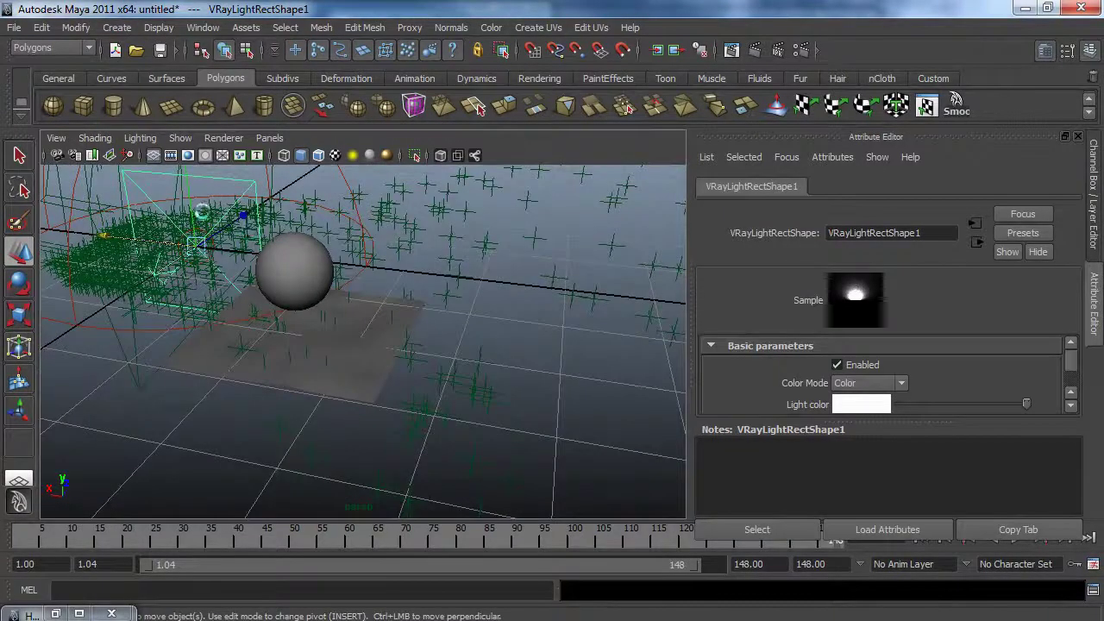
{"action": "left_click_drag", "start_coordinate": [517, 337], "coordinate": [365, 373], "text": "alt"}
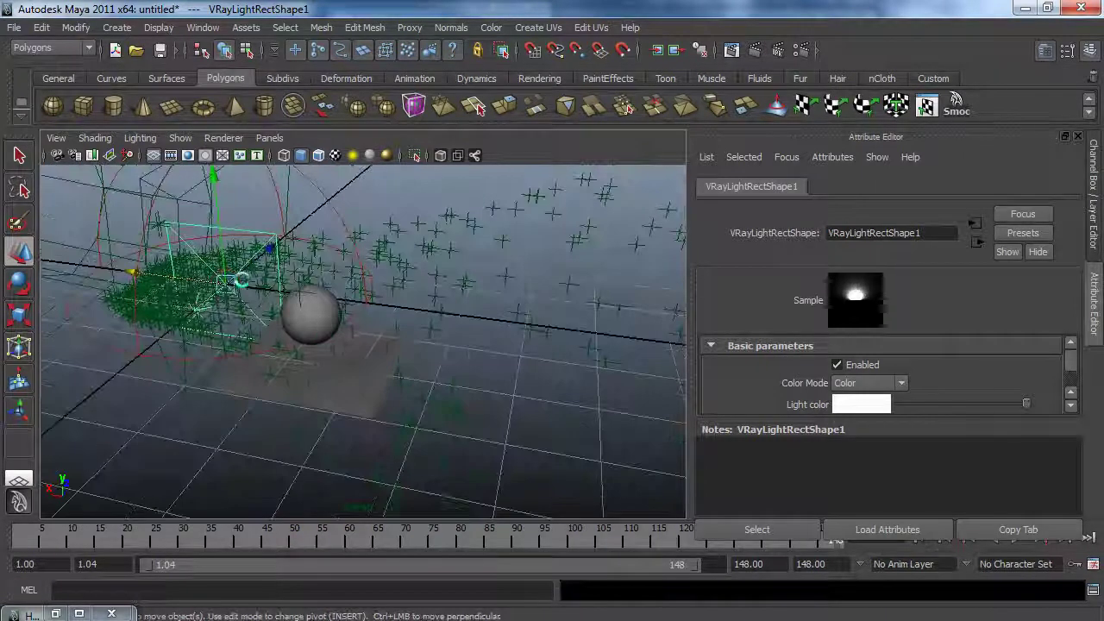
{"action": "left_click_drag", "start_coordinate": [234, 303], "coordinate": [263, 315], "text": "alt"}
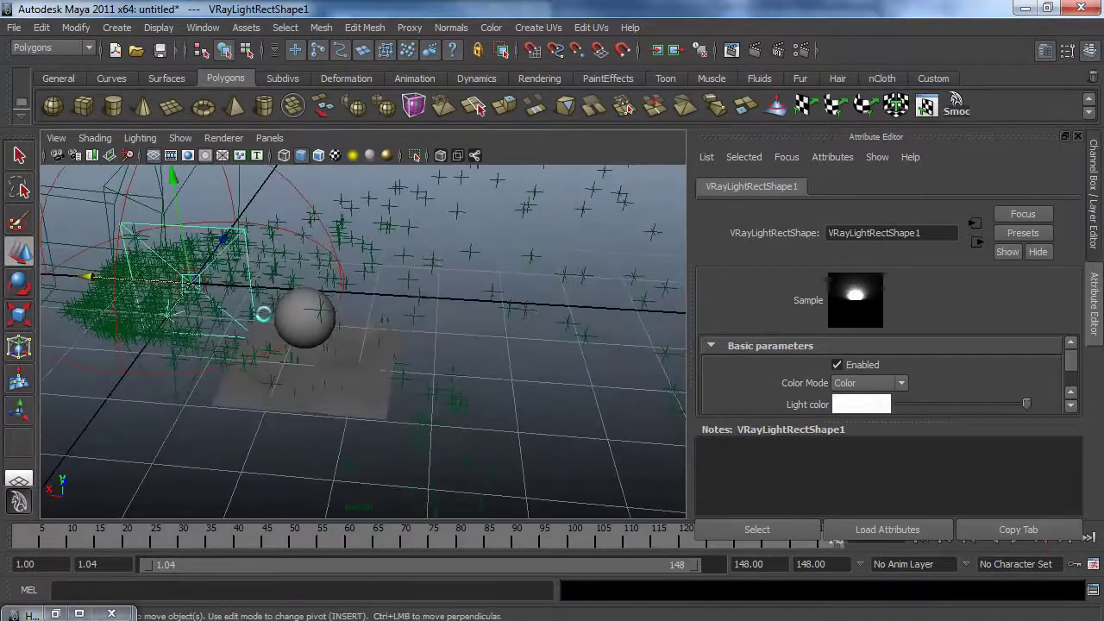
- Look through the rect light to place it above the sphere, aimed down at it, and return to the perspective view
{"action": "left_click", "coordinate": [269, 138]}
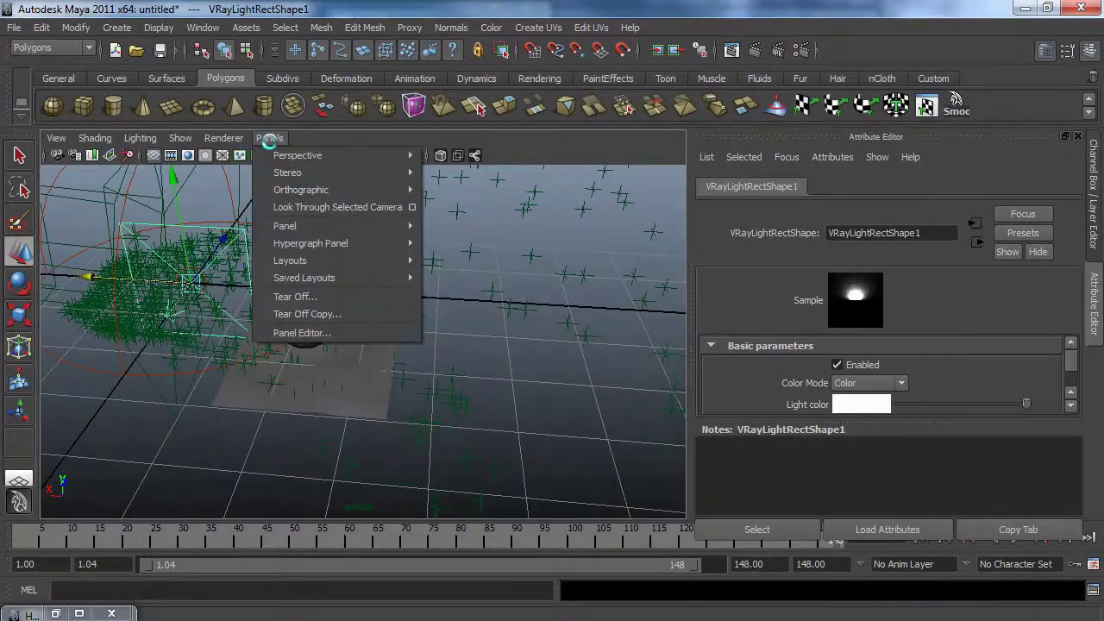
{"action": "left_click", "coordinate": [339, 208]}
{"action": "left_click_drag", "start_coordinate": [488, 348], "coordinate": [250, 345], "text": "alt"}
{"action": "key", "text": "space"}
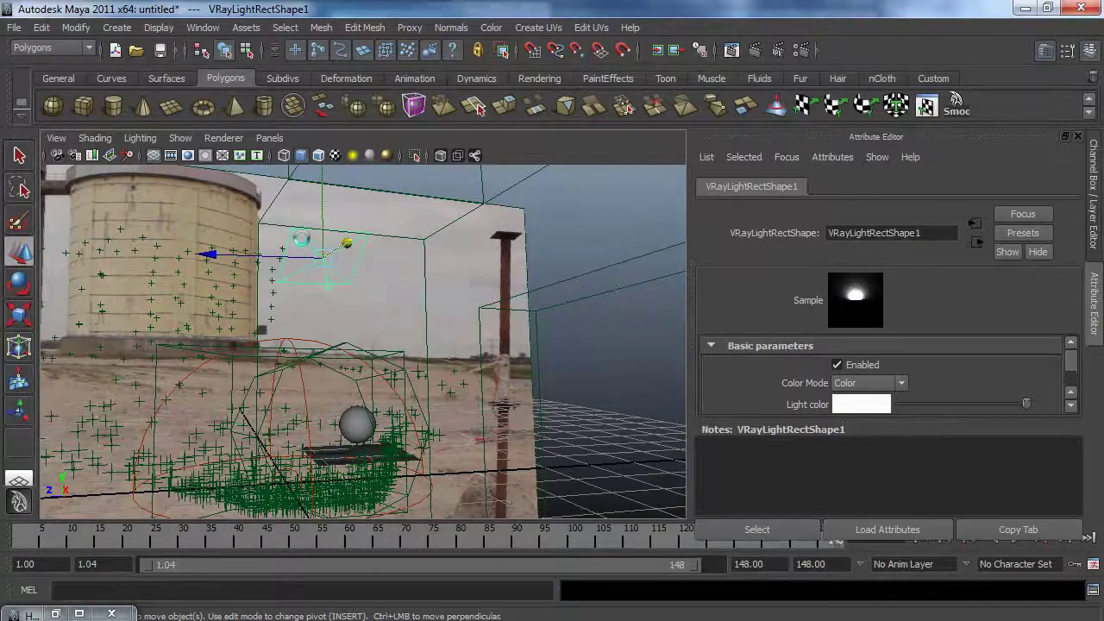
{"action": "left_click_drag", "start_coordinate": [350, 249], "coordinate": [344, 244], "text": "alt"}
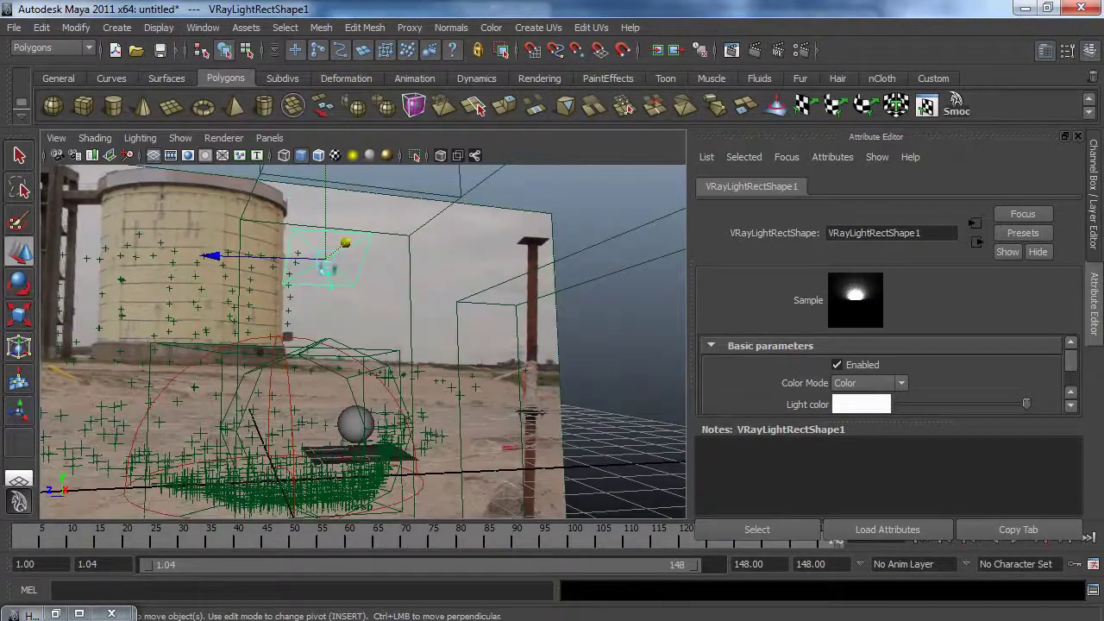
{"action": "left_click_drag", "start_coordinate": [385, 414], "coordinate": [352, 426], "text": "alt"}
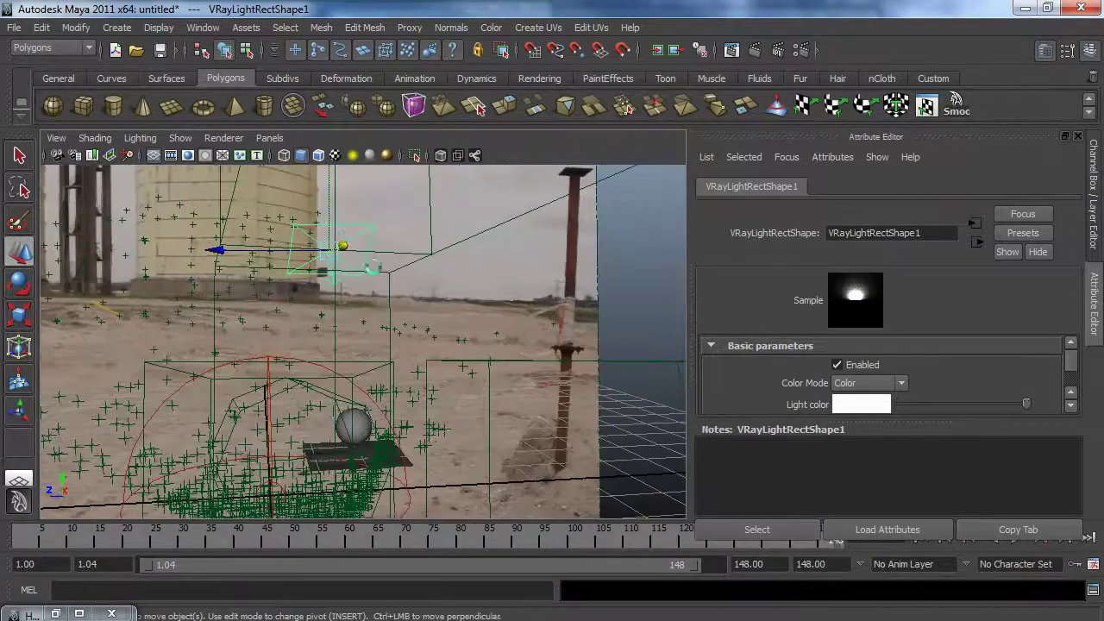
- Switch the viewport to the Cam_Anim camera and set the scene's renderer to V-Ray
{"action": "left_click", "coordinate": [270, 138]}
{"action": "mouse_move", "coordinate": [414, 153]}
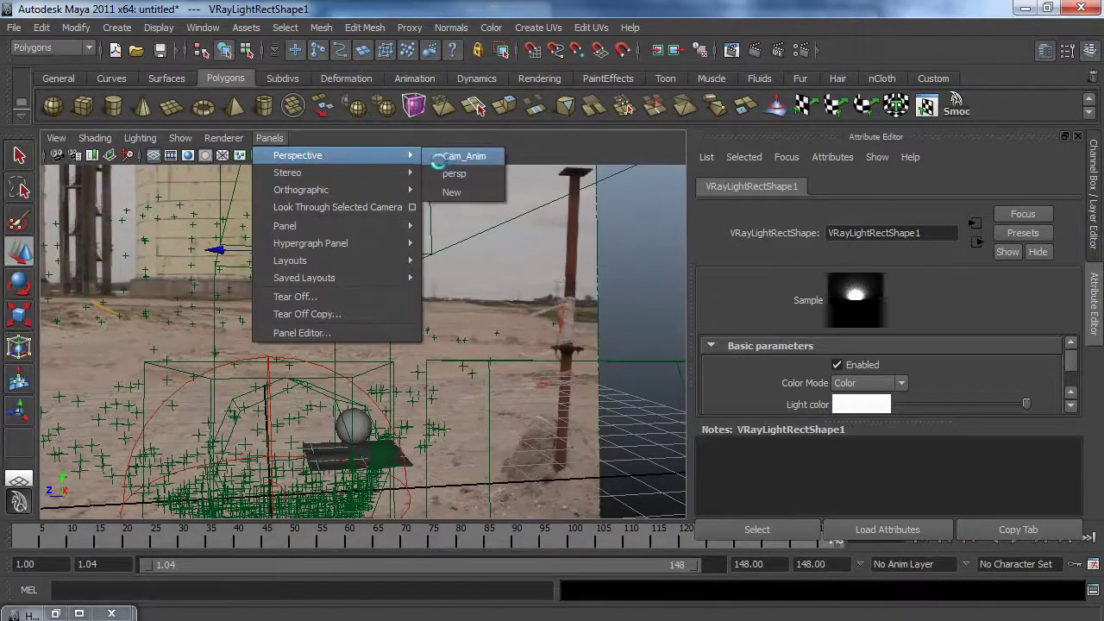
{"action": "left_click", "coordinate": [452, 153]}
{"action": "left_click", "coordinate": [803, 49]}
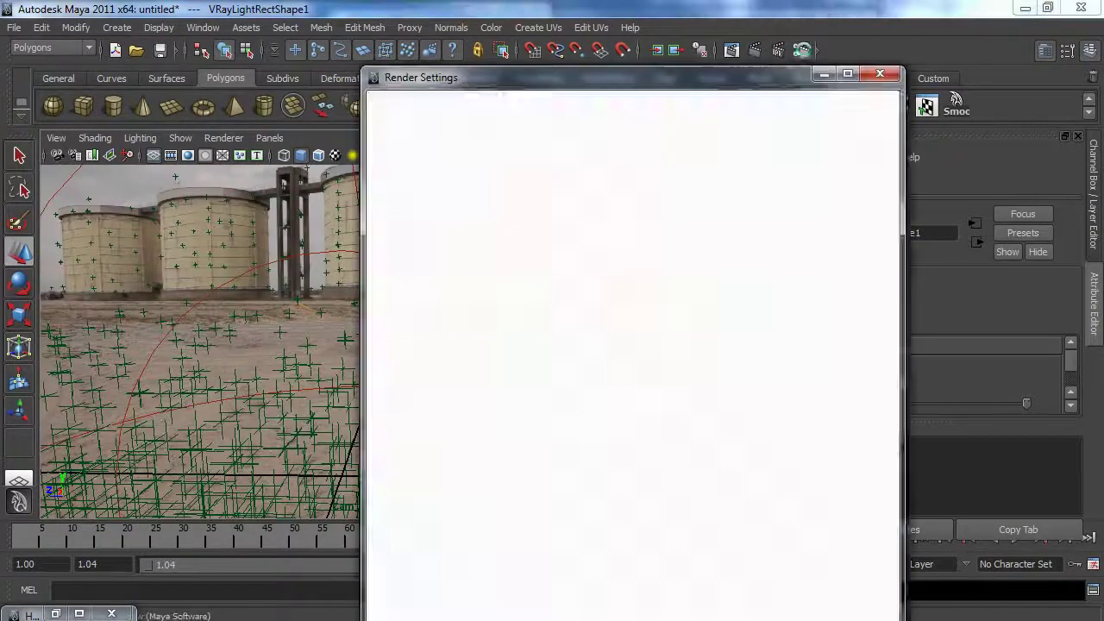
{"action": "left_click", "coordinate": [472, 144]}
{"action": "left_click", "coordinate": [483, 195]}
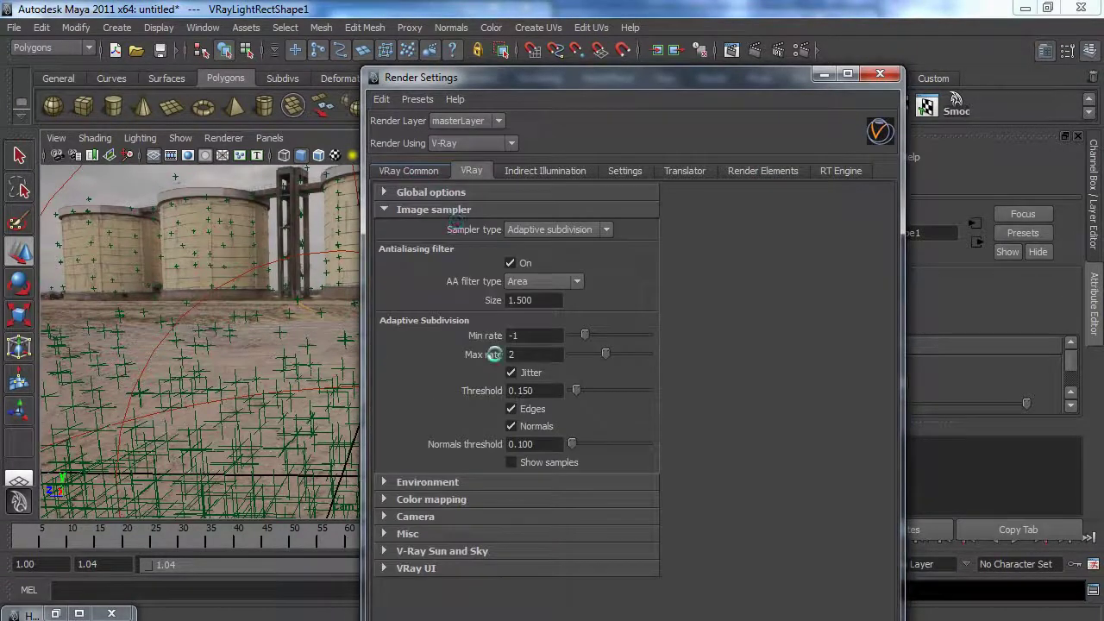
- Set the render resolution to the HD 720 preset and make Cam_Anim the renderable camera
{"action": "scroll", "coordinate": [506, 357], "scroll_direction": "down", "scroll_amount": 10}
{"action": "left_click", "coordinate": [566, 460]}
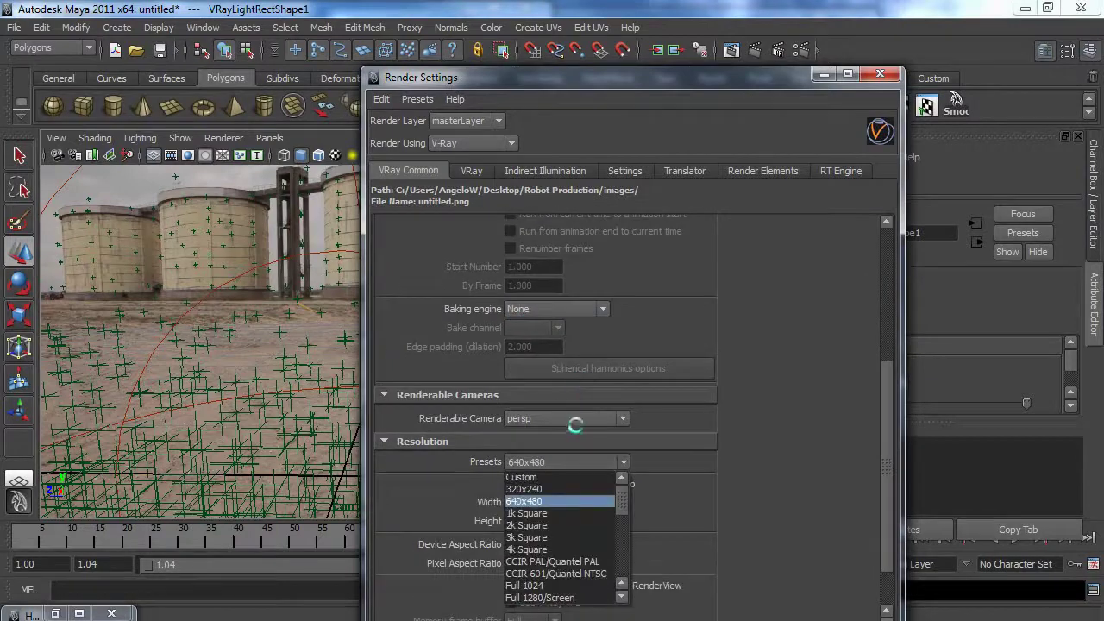
{"action": "scroll", "coordinate": [574, 517], "scroll_direction": "down", "scroll_amount": 3}
{"action": "left_click", "coordinate": [537, 358]}
{"action": "left_click", "coordinate": [538, 371]}
{"action": "left_click", "coordinate": [545, 400]}
{"action": "scroll", "coordinate": [562, 518], "scroll_direction": "down", "scroll_amount": 2}
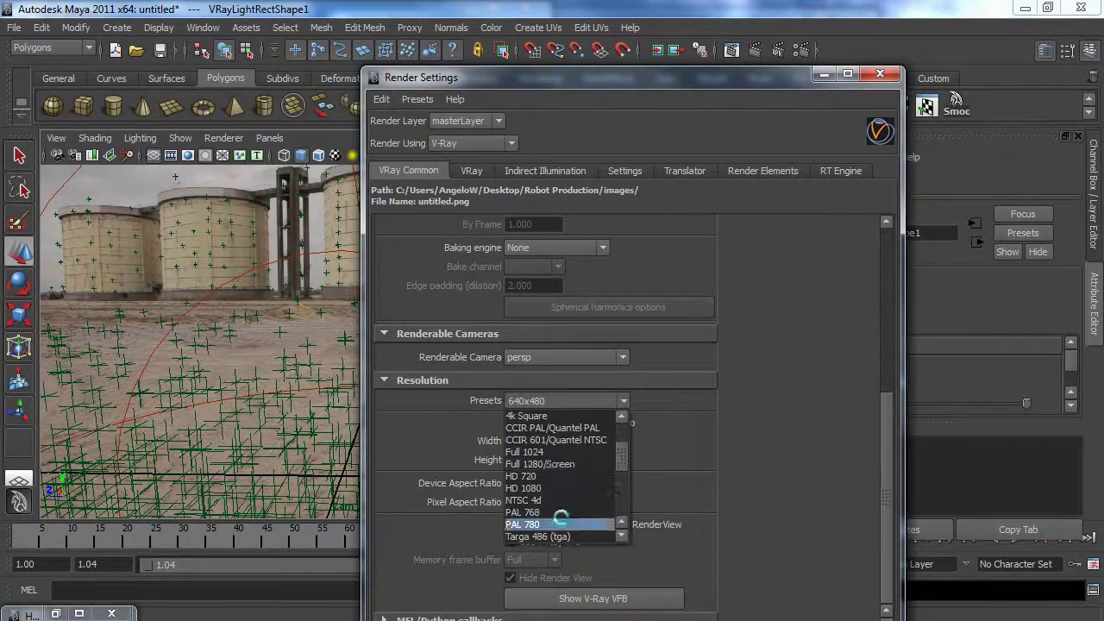
{"action": "left_click", "coordinate": [545, 476]}
{"action": "left_click", "coordinate": [547, 357]}
{"action": "left_click", "coordinate": [604, 394]}
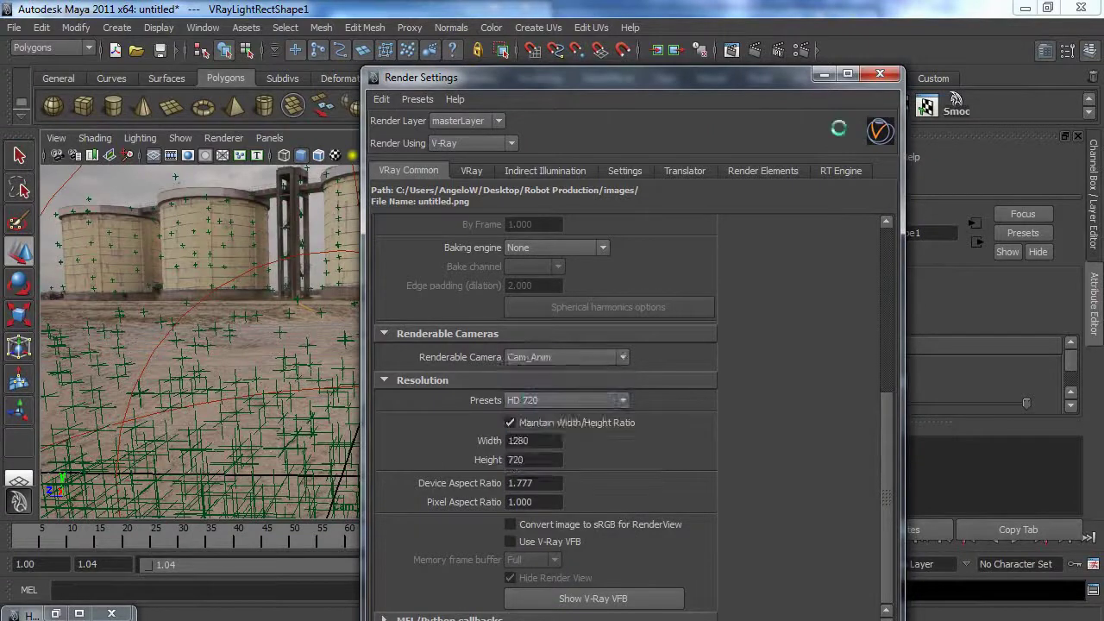
{"action": "scroll", "coordinate": [380, 366], "scroll_direction": "up", "scroll_amount": 10}
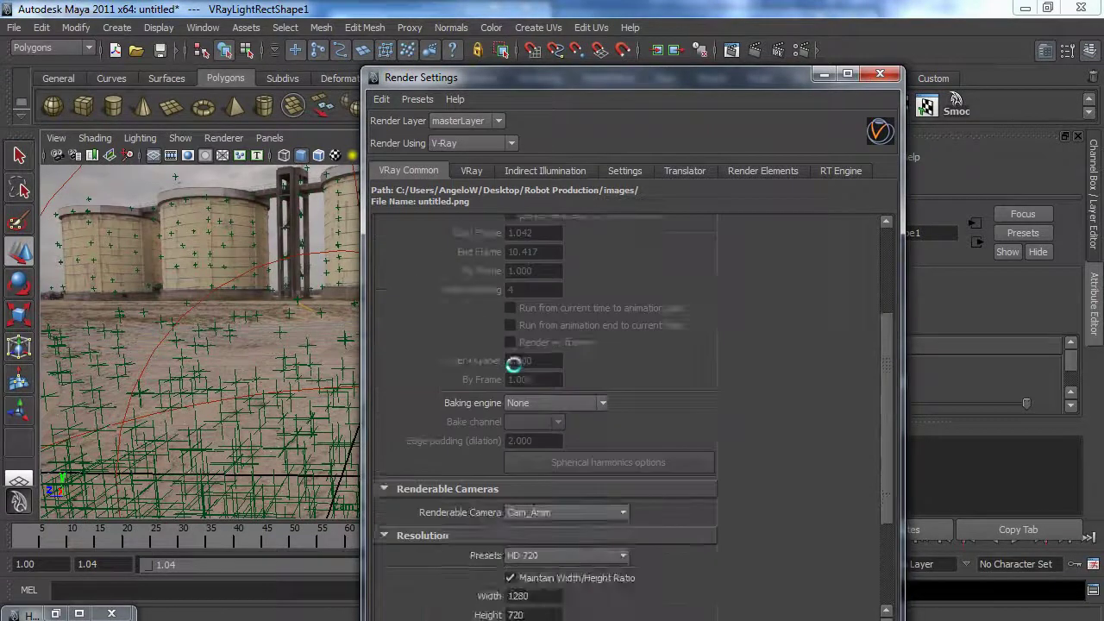
- Set the V-Ray image sampler type to Adaptive DMC
{"action": "left_click", "coordinate": [471, 169]}
{"action": "left_click", "coordinate": [544, 230]}
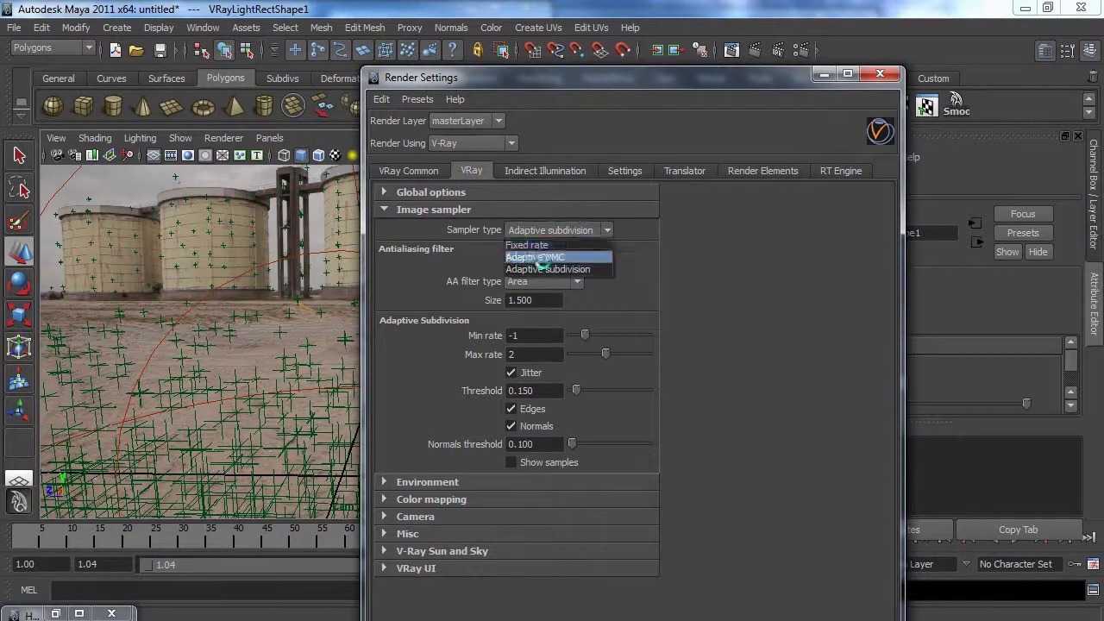
{"action": "left_click", "coordinate": [535, 258]}
- Enable Render viewport subdivision in the V-Ray global options and minimize the render settings
{"action": "left_click", "coordinate": [423, 170]}
{"action": "left_click", "coordinate": [472, 170]}
{"action": "left_click", "coordinate": [397, 208]}
{"action": "left_click", "coordinate": [393, 192]}
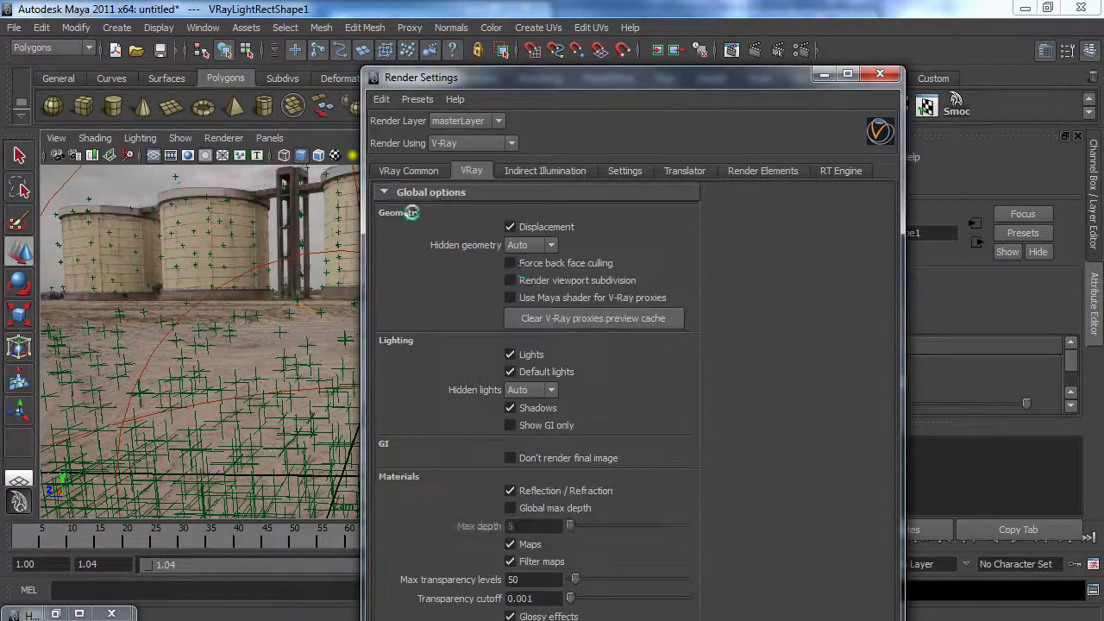
{"action": "left_click", "coordinate": [511, 280]}
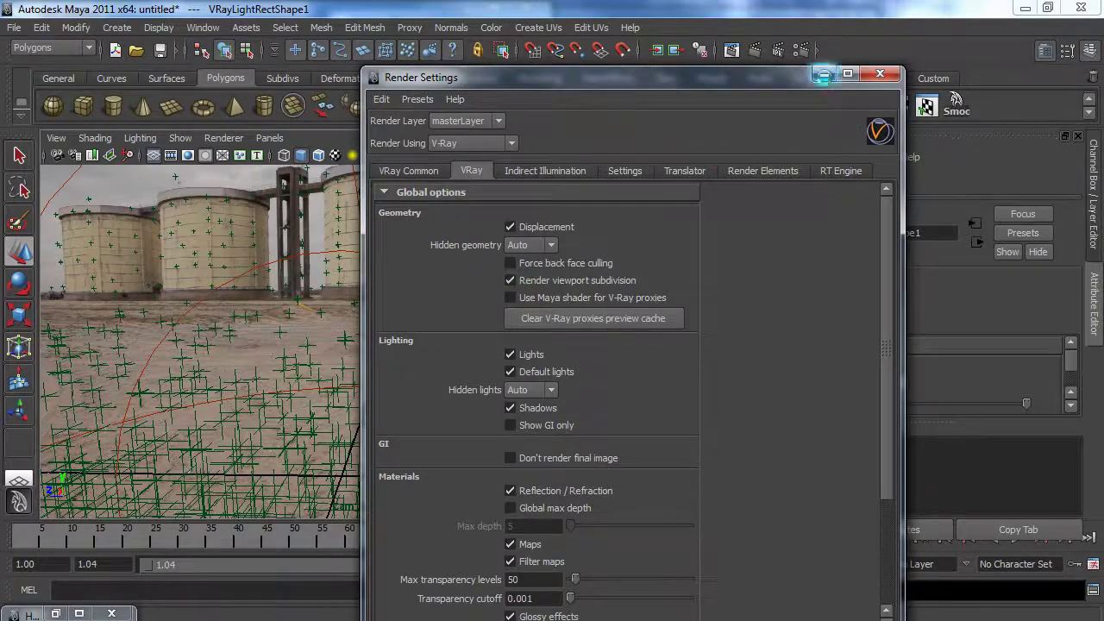
{"action": "left_click", "coordinate": [824, 76]}
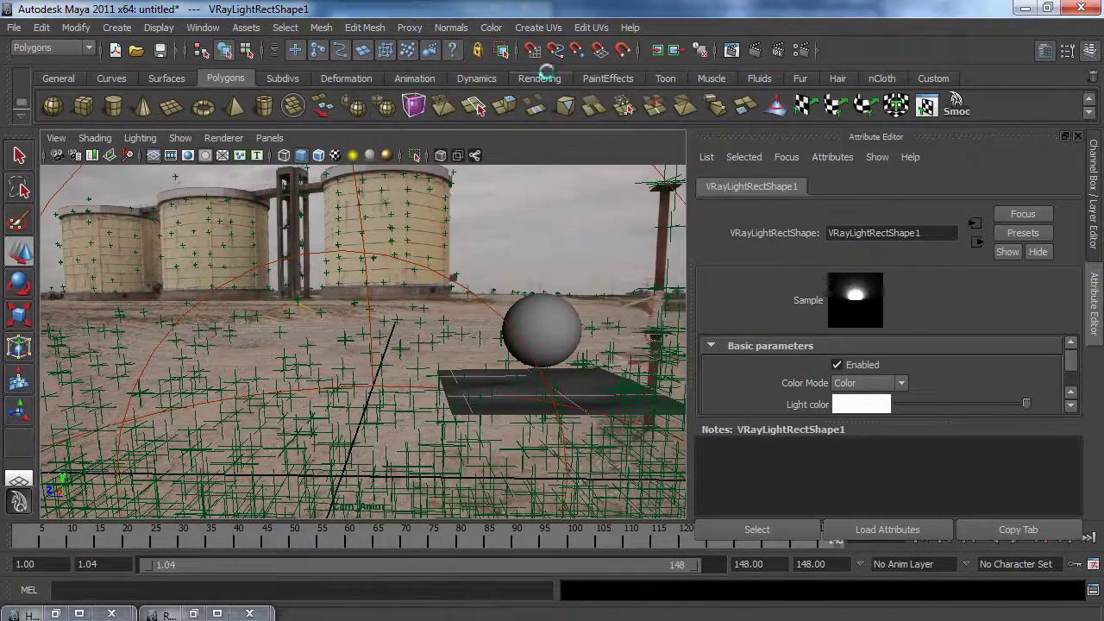
- Render the current frame from Cam_Anim and reduce the test resolution to 640 x 360
{"action": "left_click", "coordinate": [753, 50]}
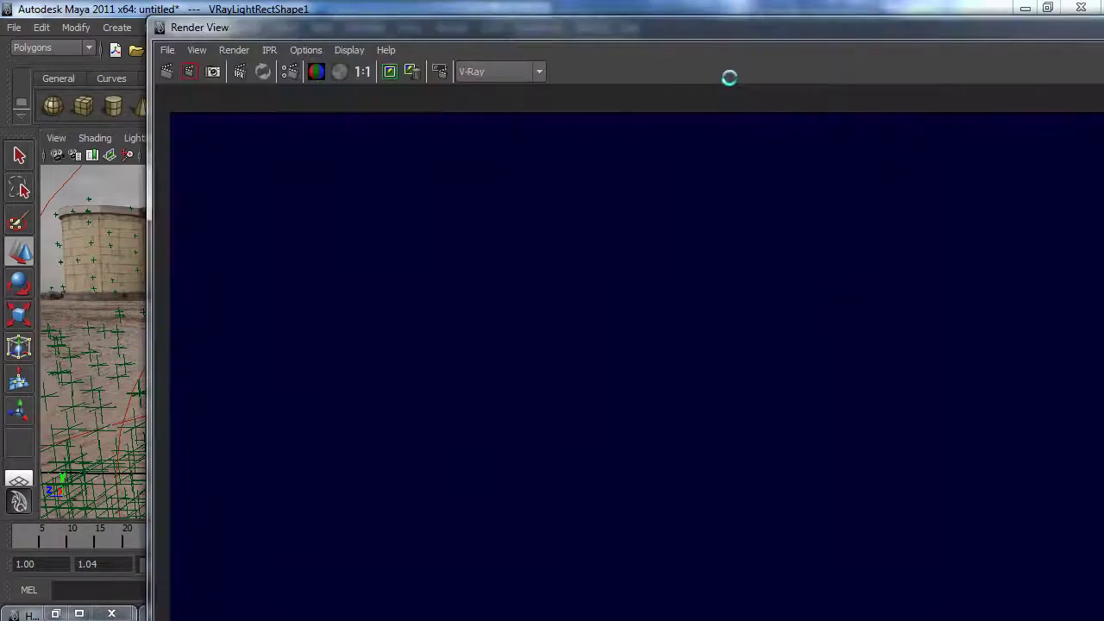
{"action": "double_click", "coordinate": [688, 25]}
{"action": "left_click", "coordinate": [153, 29]}
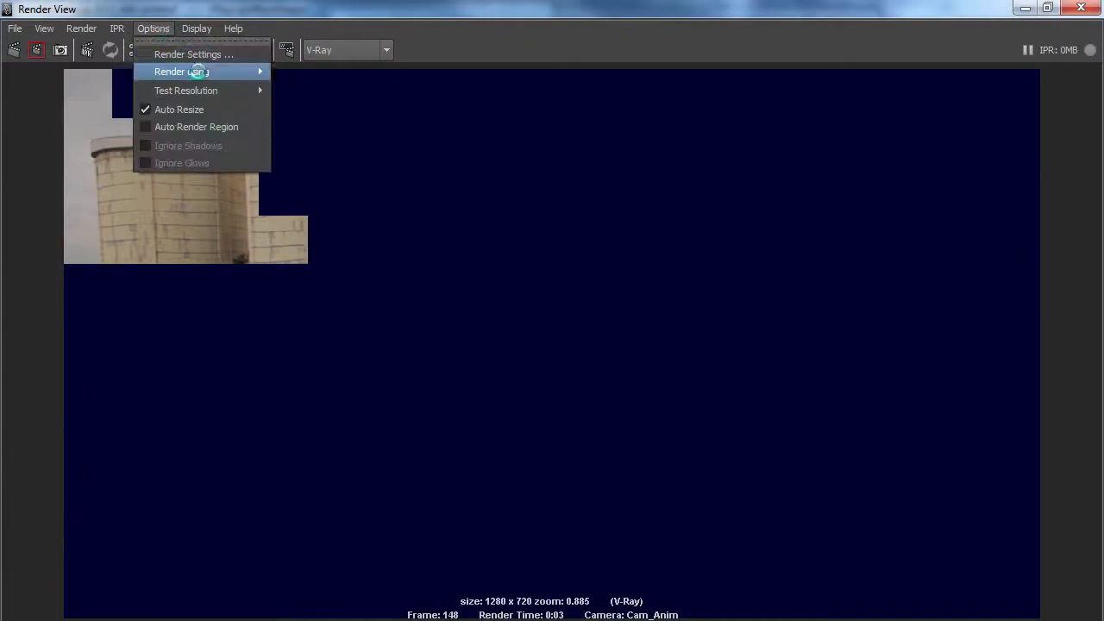
{"action": "mouse_move", "coordinate": [220, 90]}
{"action": "left_click", "coordinate": [349, 160]}
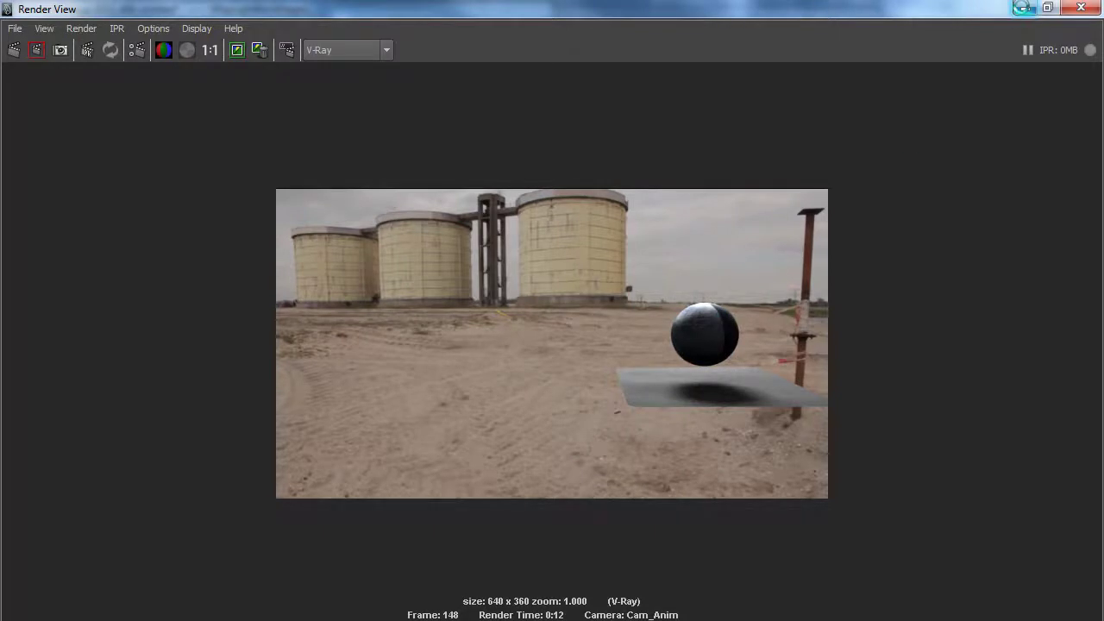
- Rotate the sphere about its vertical axis and render a region around it
{"action": "left_click", "coordinate": [1023, 7]}
{"action": "left_click", "coordinate": [570, 332]}
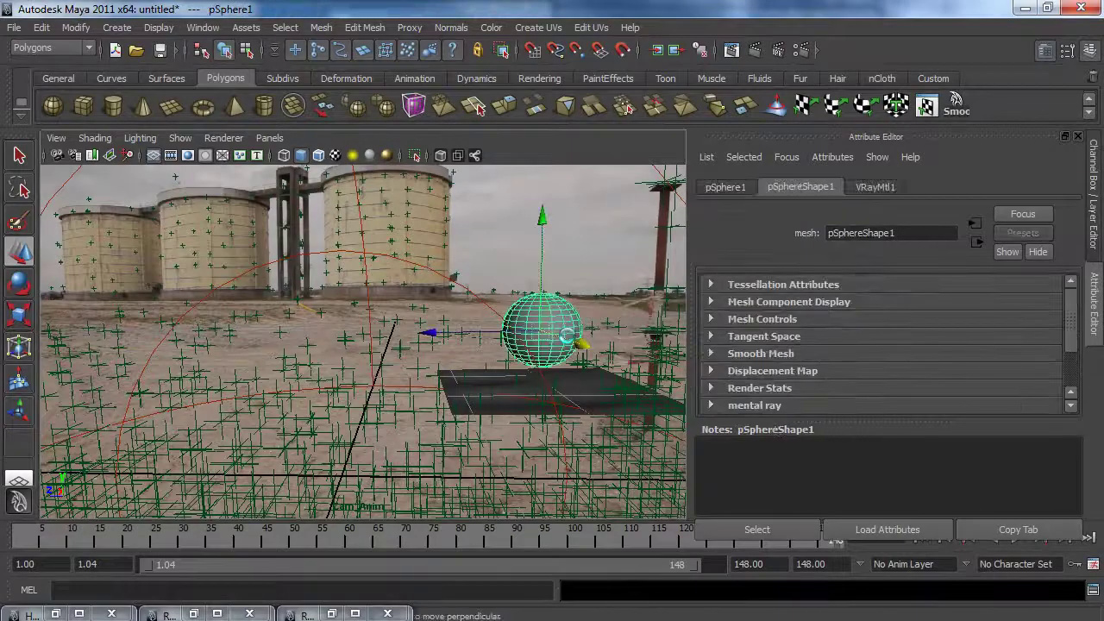
{"action": "key", "text": "e"}
{"action": "mouse_move", "coordinate": [658, 356]}
{"action": "left_mouse_down"}
{"action": "mouse_move", "coordinate": [628, 354]}
{"action": "mouse_move", "coordinate": [660, 355]}
{"action": "left_mouse_up"}
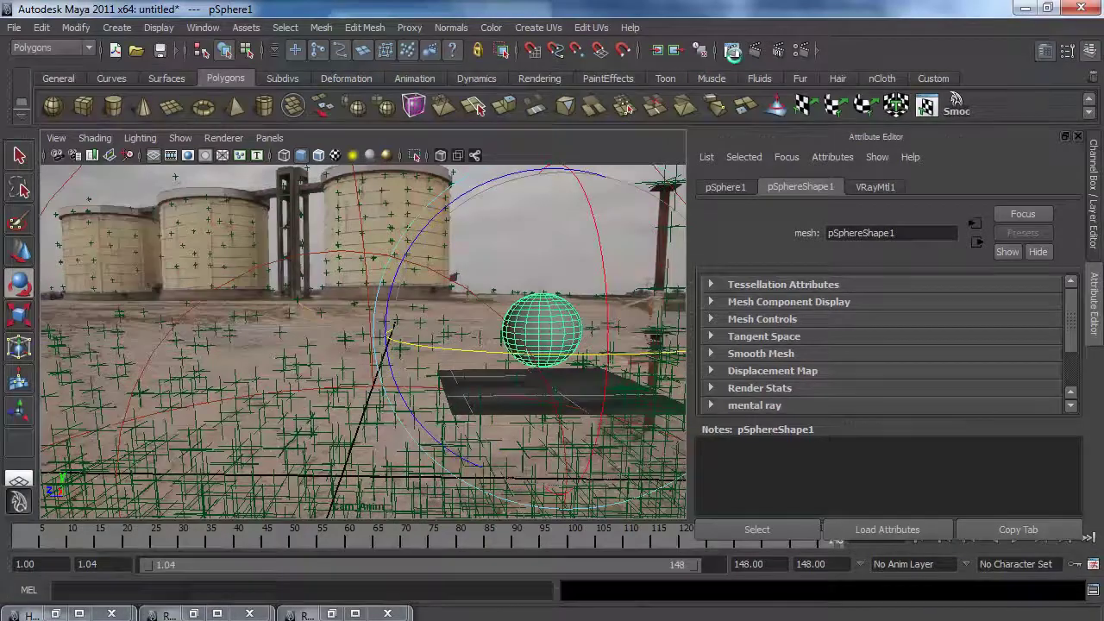
{"action": "left_click", "coordinate": [732, 51]}
{"action": "mouse_move", "coordinate": [643, 261]}
{"action": "left_mouse_down"}
{"action": "mouse_move", "coordinate": [688, 347]}
{"action": "mouse_move", "coordinate": [753, 394]}
{"action": "left_mouse_up"}
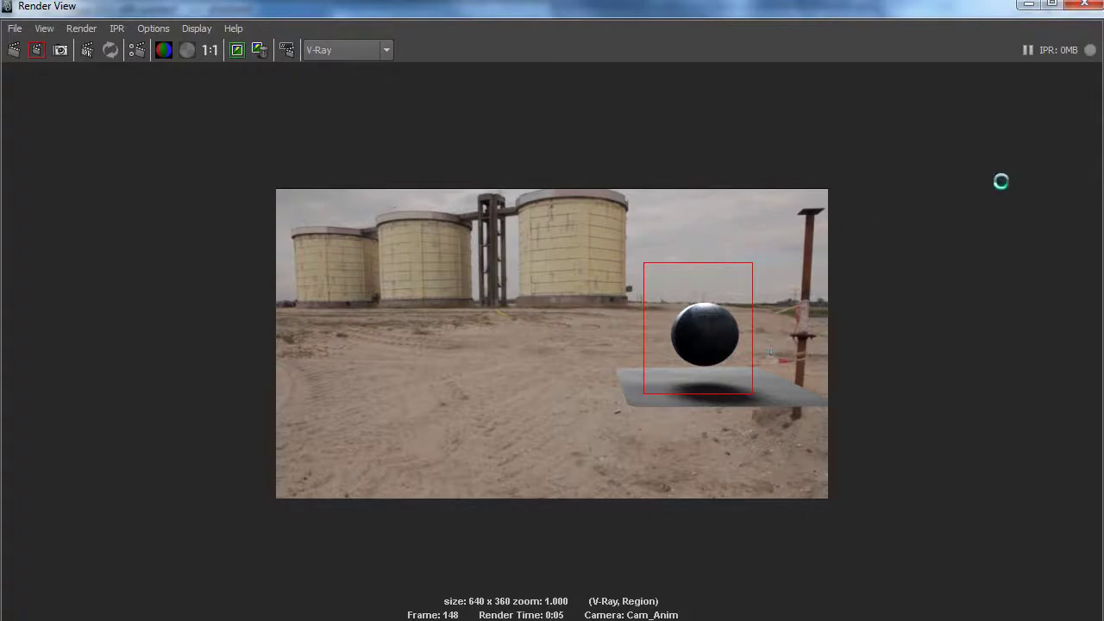
{"action": "left_click", "coordinate": [1083, 5]}
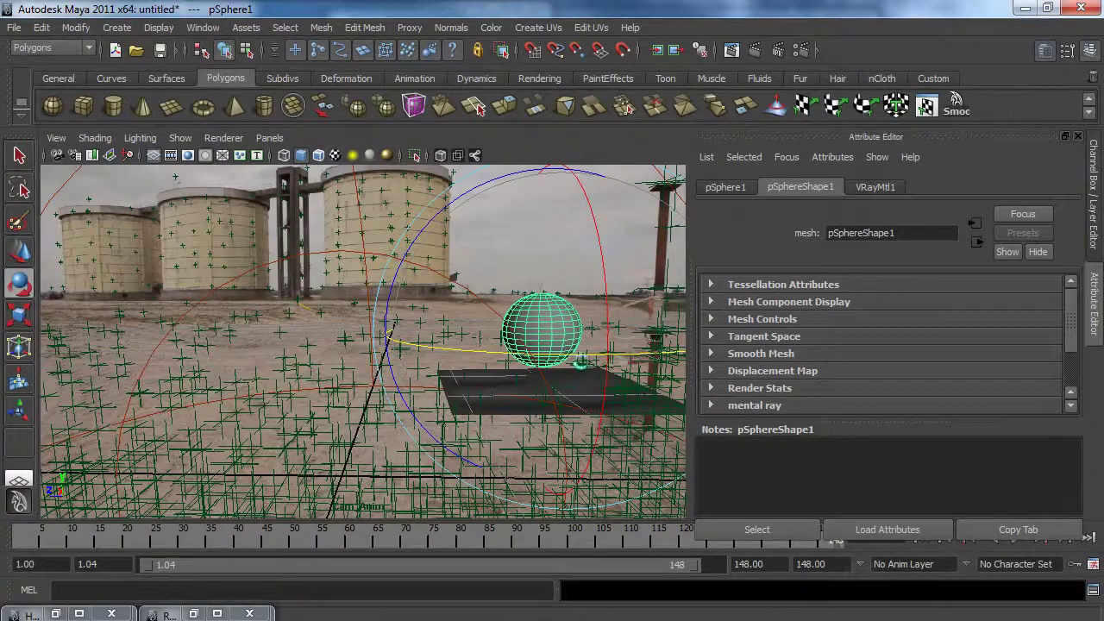
- Set the V-Ray color mapping gamma to 1.6 and its type to Exponential
{"action": "left_click", "coordinate": [799, 49]}
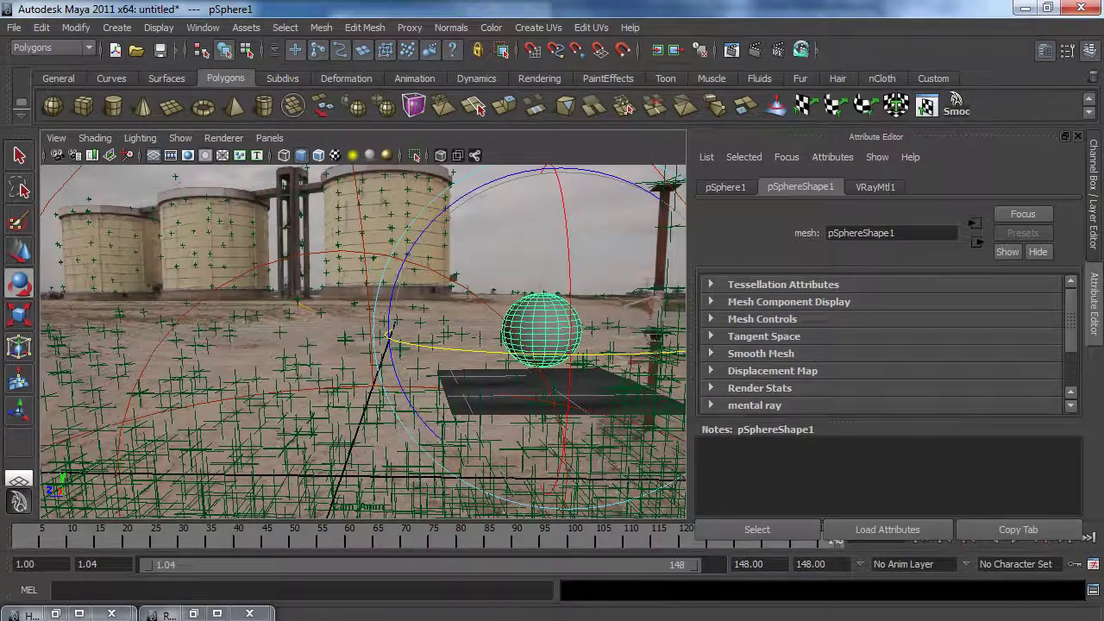
{"action": "scroll", "coordinate": [528, 410], "scroll_direction": "down", "scroll_amount": 3}
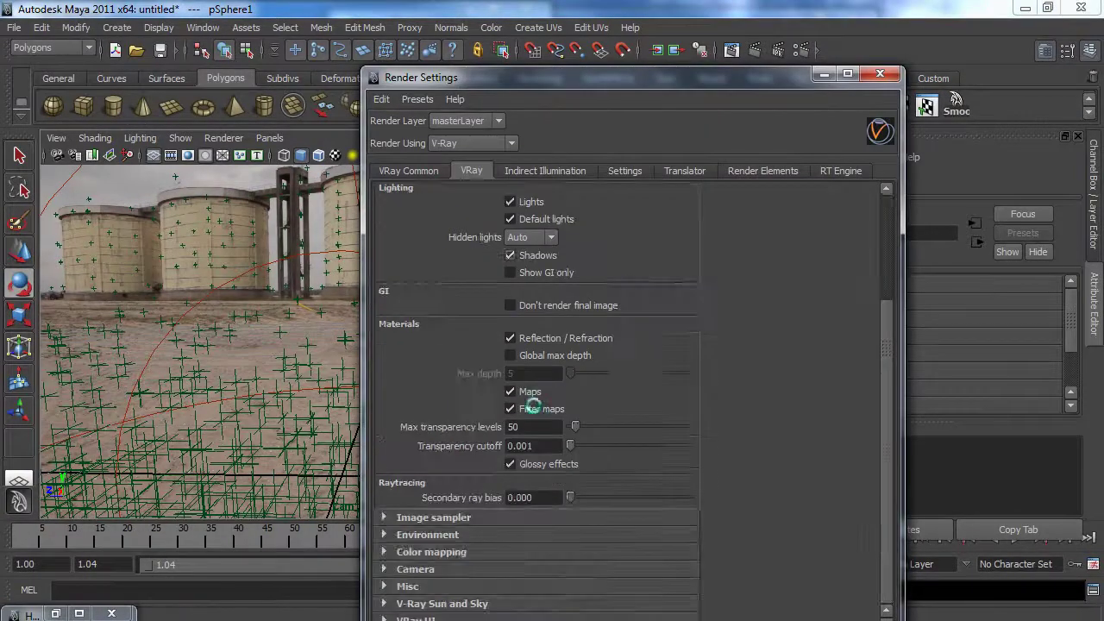
{"action": "left_click", "coordinate": [388, 552]}
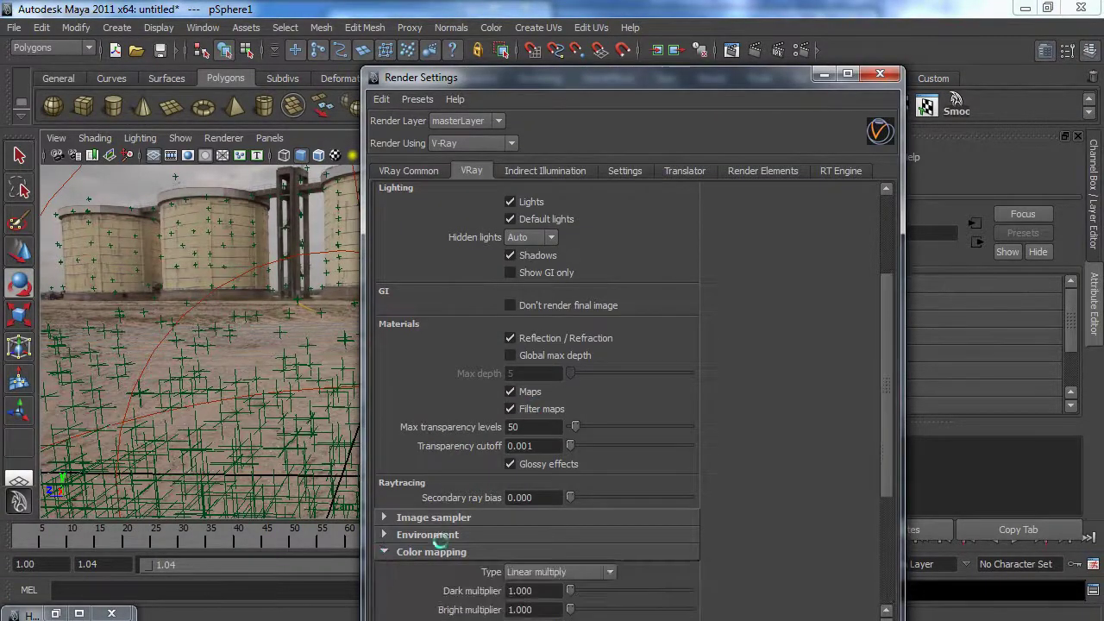
{"action": "scroll", "coordinate": [466, 535], "scroll_direction": "down", "scroll_amount": 3}
{"action": "left_click", "coordinate": [522, 473]}
{"action": "type", "text": "1.6"}
{"action": "left_click", "coordinate": [559, 418]}
{"action": "left_click", "coordinate": [557, 441]}
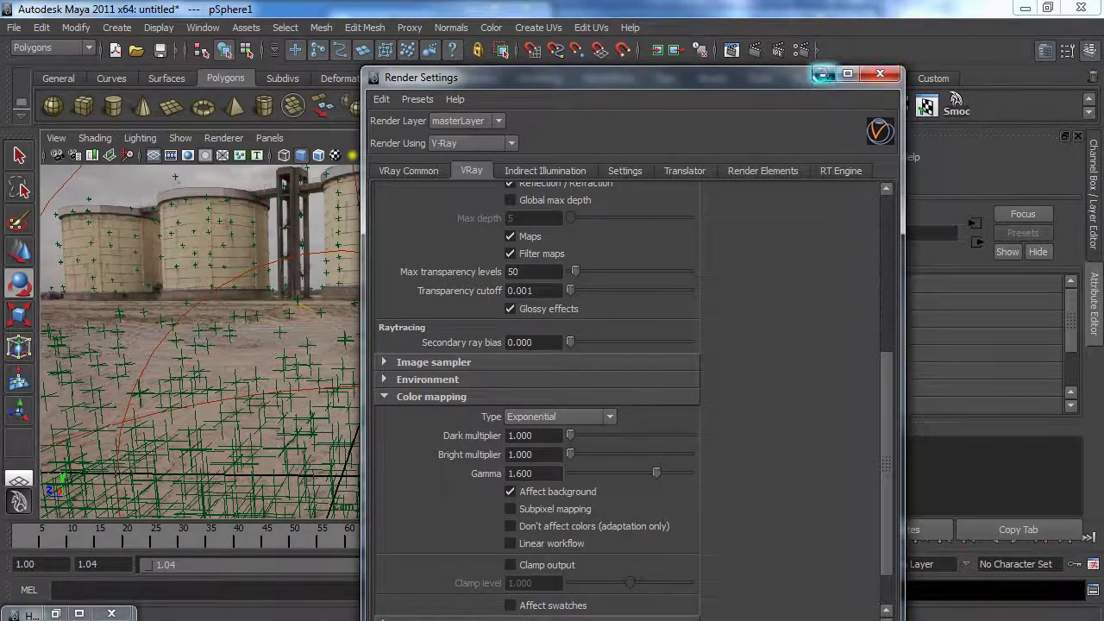
{"action": "left_click", "coordinate": [824, 73]}
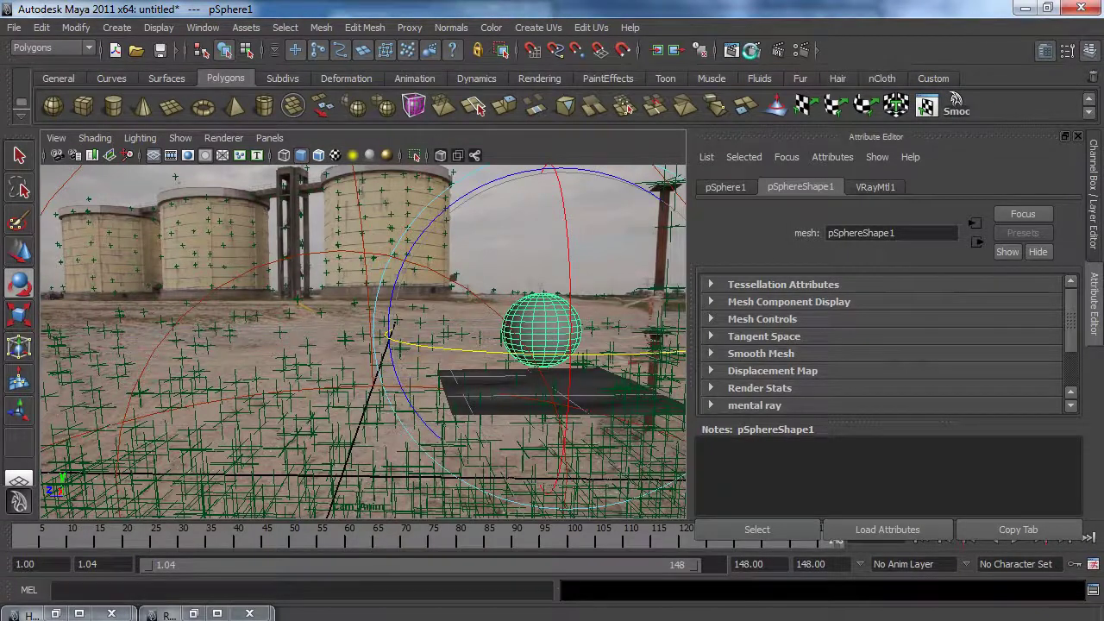
- Render a region around the sphere and its shadow, and rotate the sphere further about its vertical axis
{"action": "left_click", "coordinate": [750, 50]}
{"action": "left_click_drag", "start_coordinate": [648, 284], "coordinate": [784, 399]}
{"action": "left_click", "coordinate": [36, 49]}
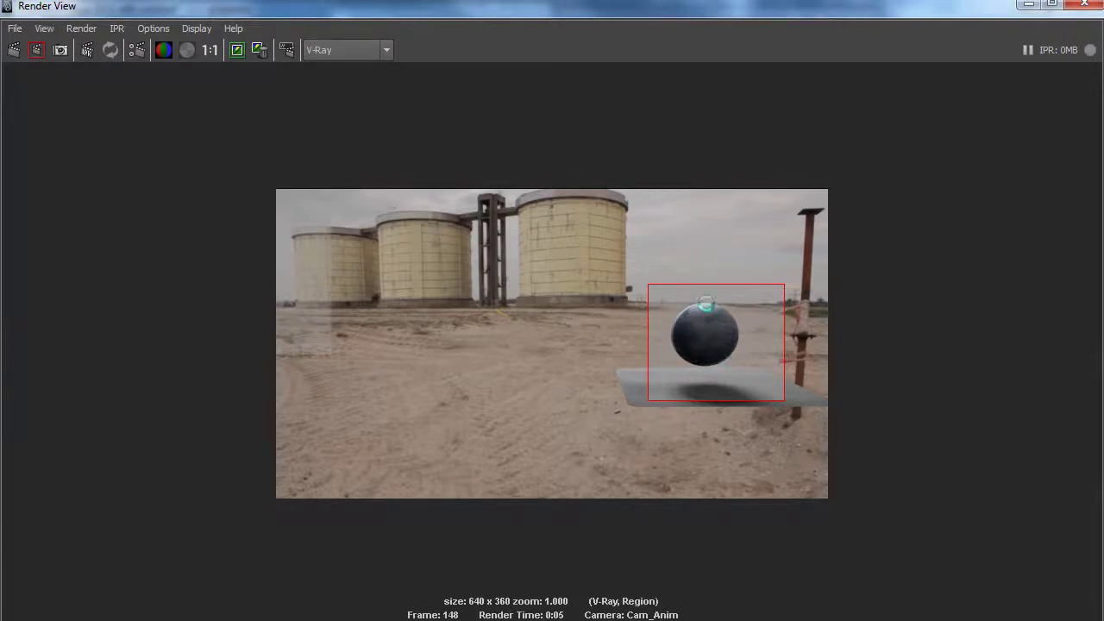
{"action": "left_click", "coordinate": [1028, 4]}
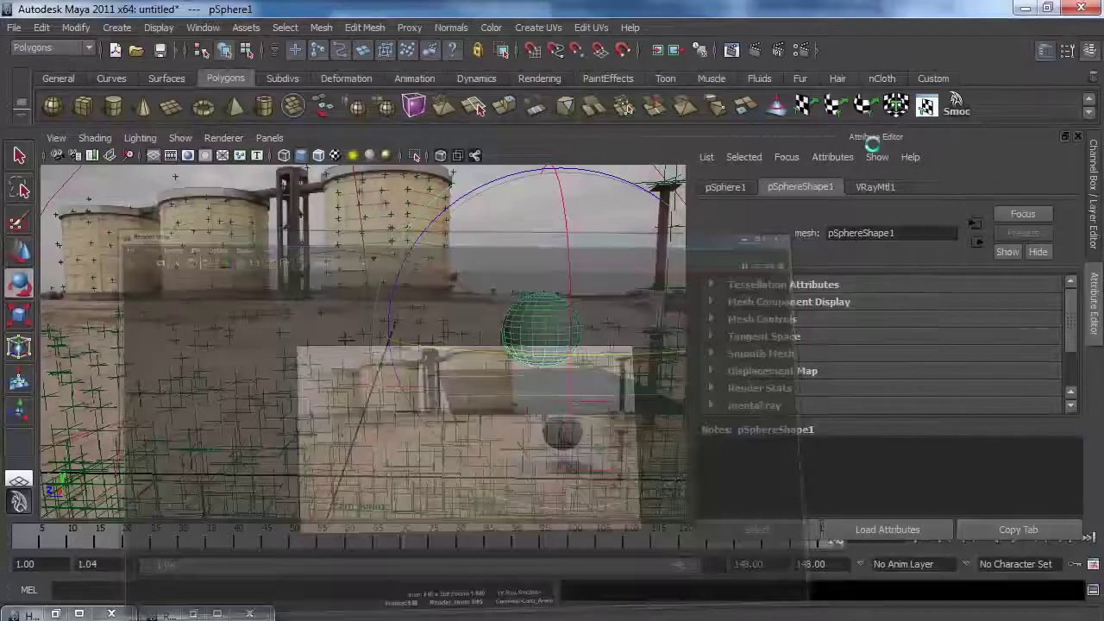
{"action": "left_click_drag", "start_coordinate": [624, 351], "coordinate": [405, 356]}
{"action": "left_click", "coordinate": [380, 200]}
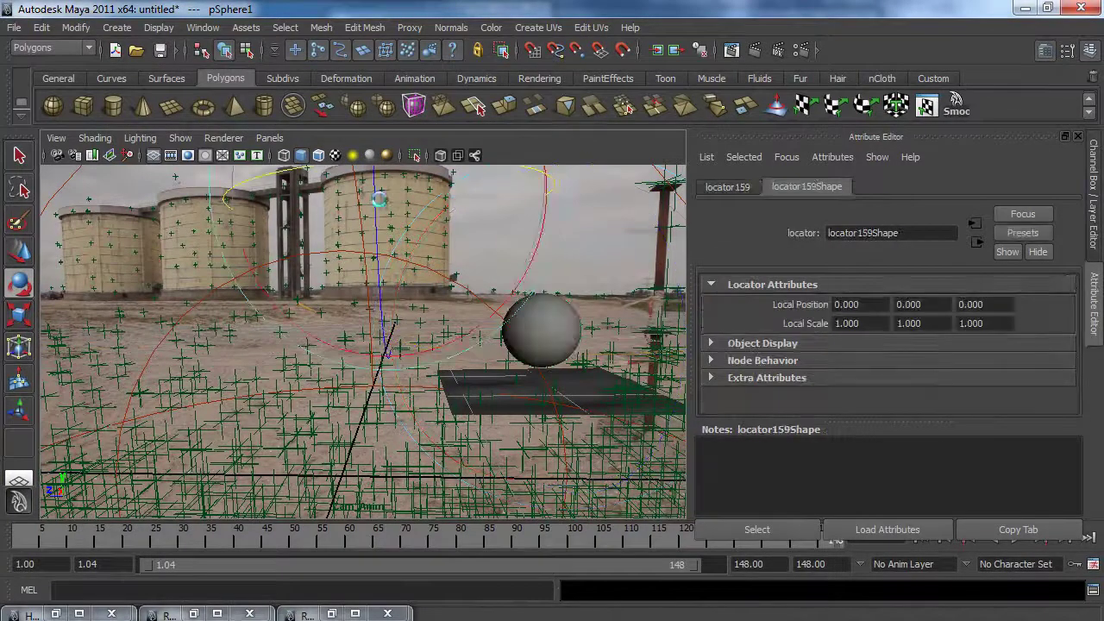
- Render the frame again and set the color mapping gamma to 2.2
{"action": "left_click", "coordinate": [752, 49]}
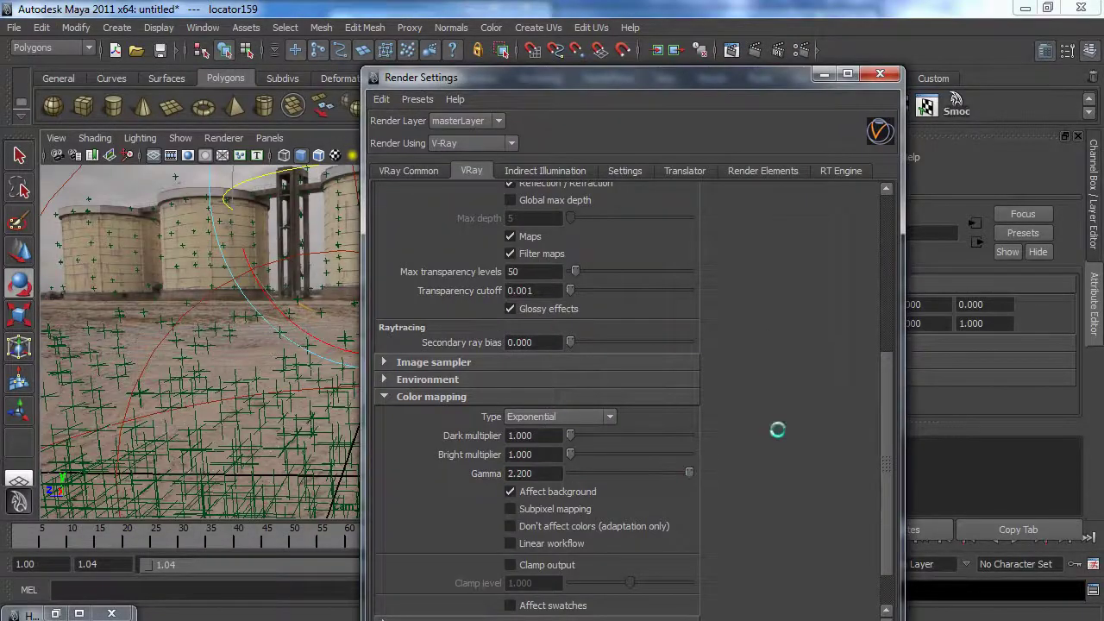
{"action": "left_click", "coordinate": [820, 74]}
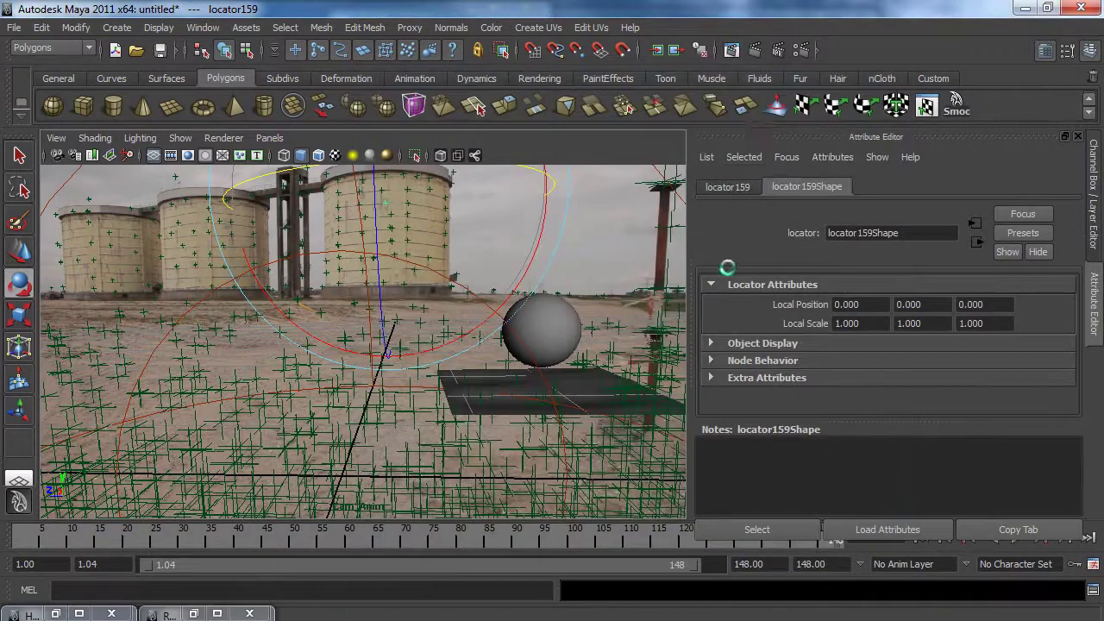
{"action": "left_click", "coordinate": [555, 322]}
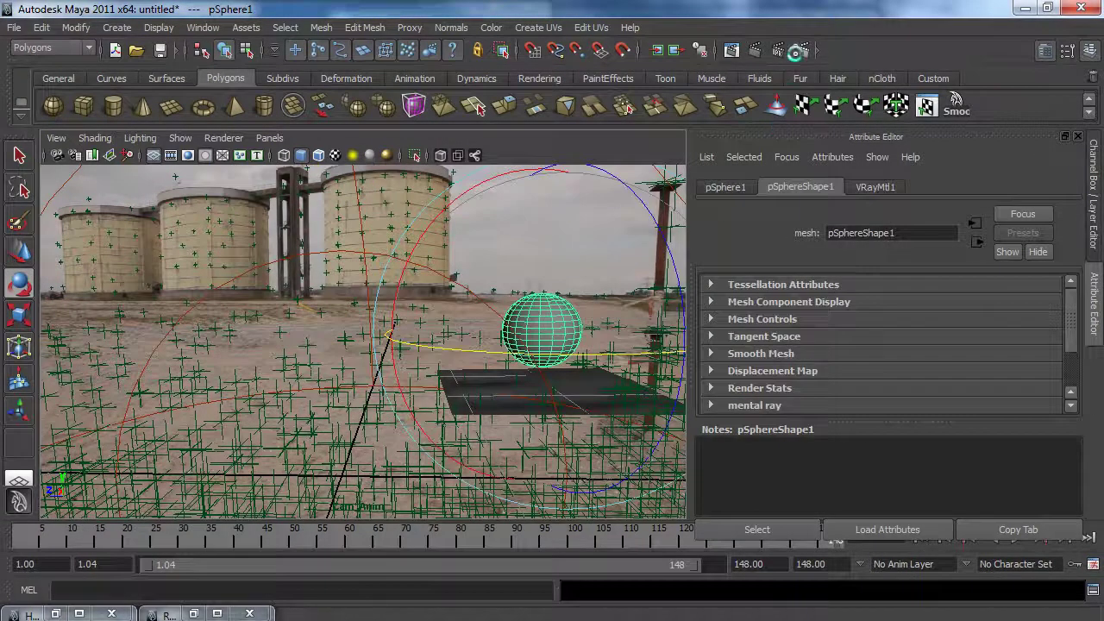
- Set the render output image format to exr and the file name prefix to "ball"
{"action": "left_click", "coordinate": [799, 52]}
{"action": "left_click", "coordinate": [409, 170]}
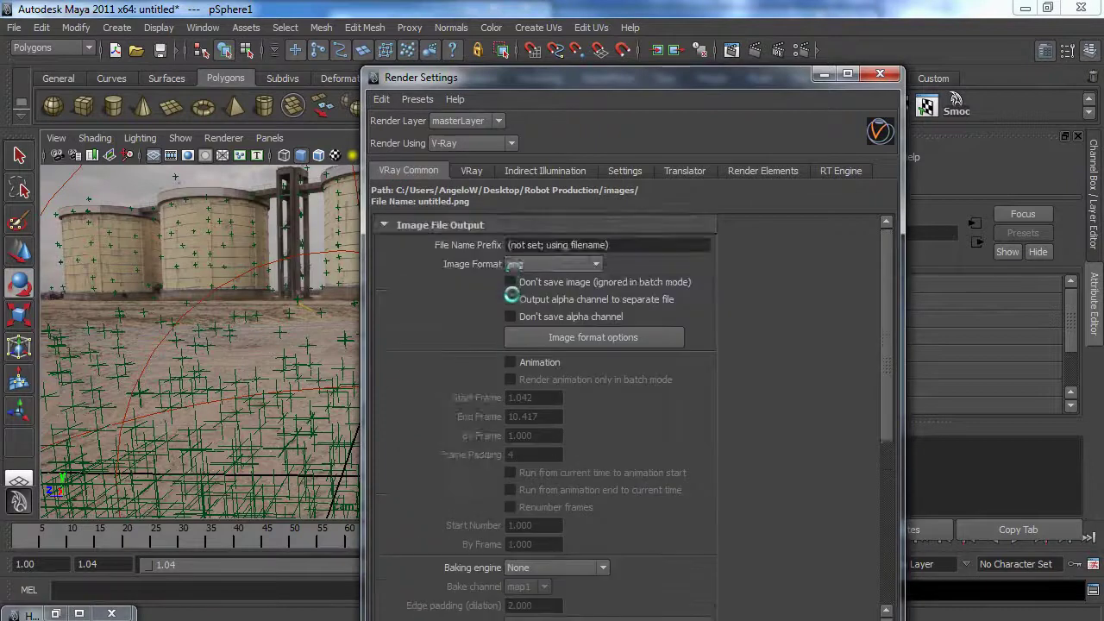
{"action": "left_click", "coordinate": [515, 265]}
{"action": "left_click", "coordinate": [535, 329]}
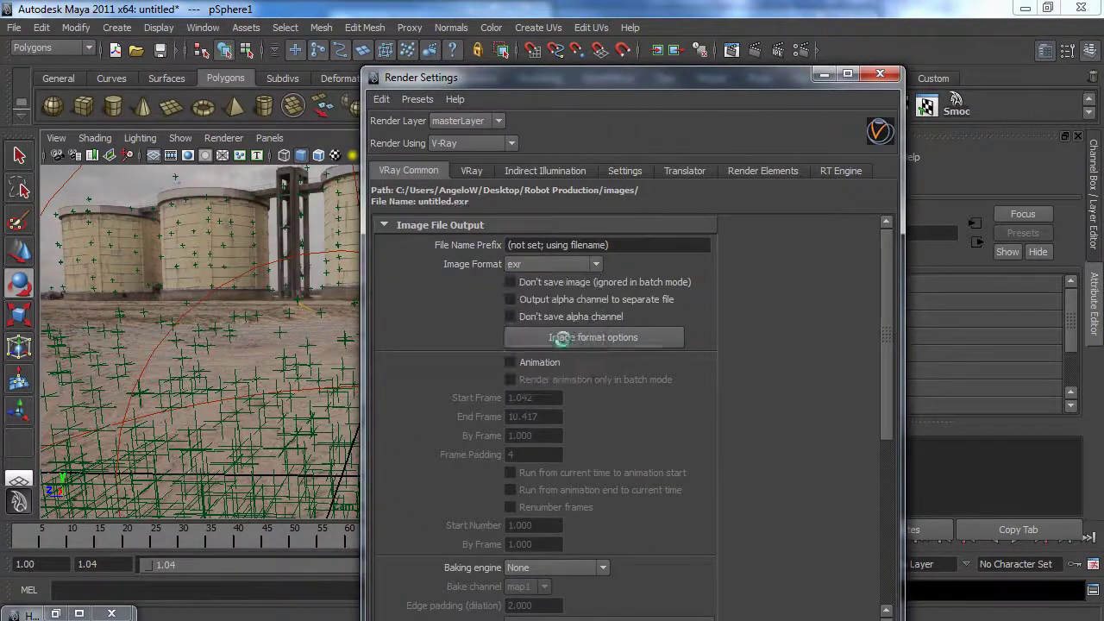
{"action": "left_click_drag", "start_coordinate": [626, 245], "coordinate": [435, 241]}
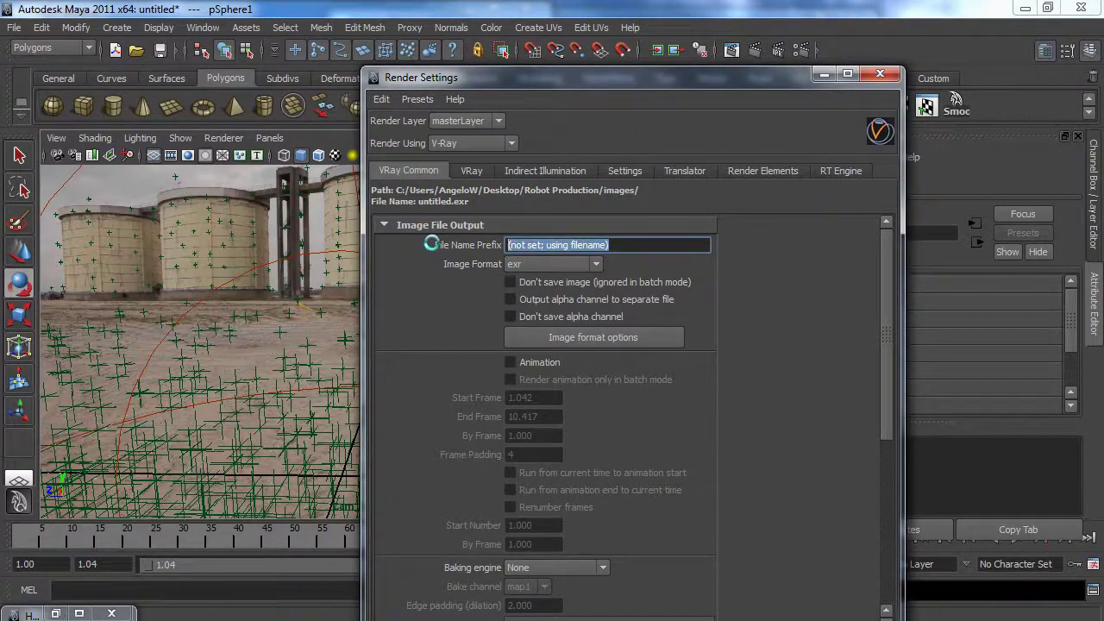
{"action": "type", "text": "ball"}
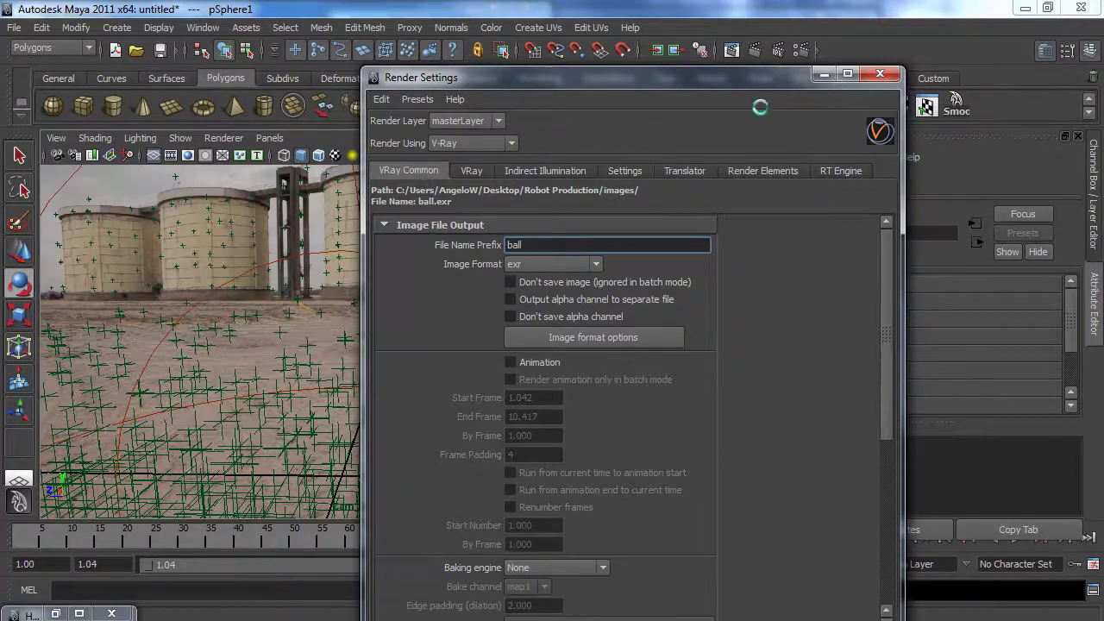
{"action": "left_click", "coordinate": [801, 51]}
{"action": "left_click", "coordinate": [822, 73]}
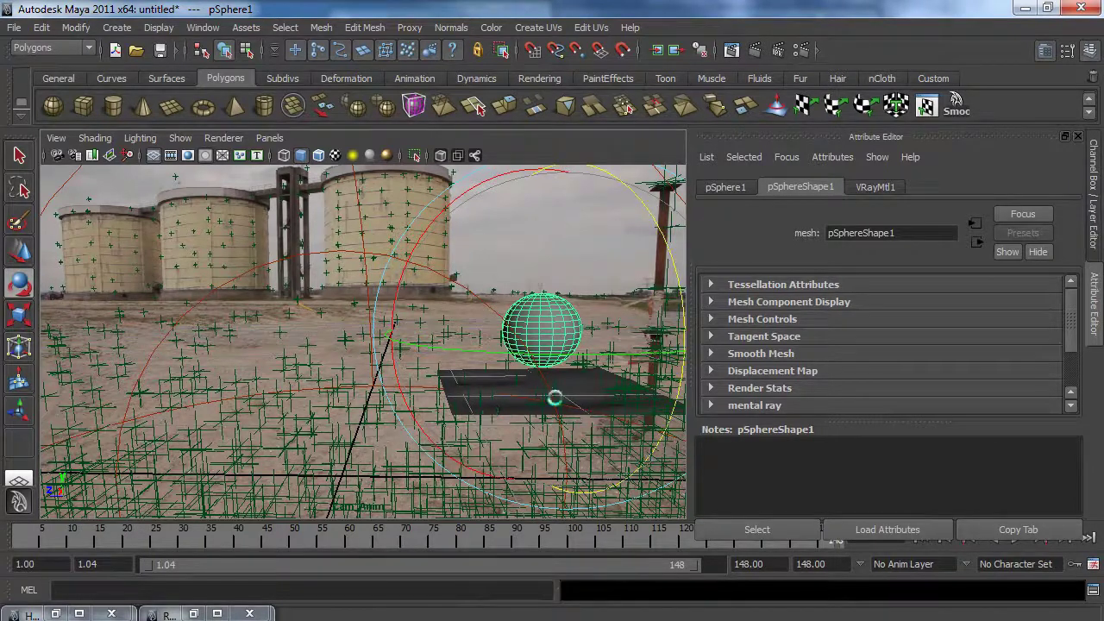
- Hide the tracking locators in the Cam_Anim viewport and clear the selection
{"action": "left_click", "coordinate": [181, 138]}
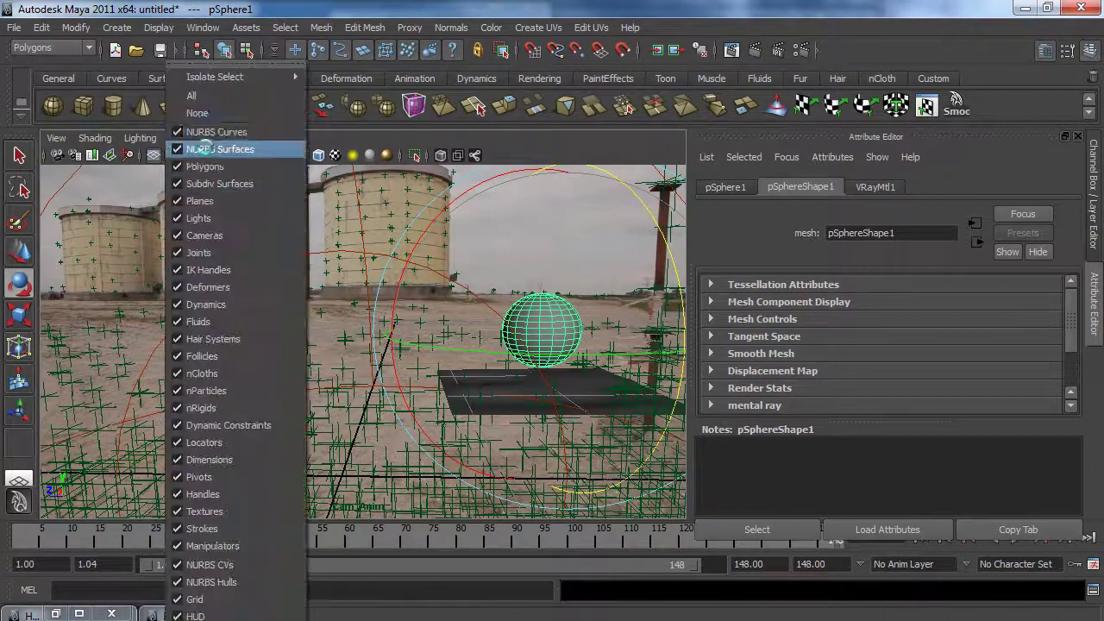
{"action": "left_click", "coordinate": [204, 443]}
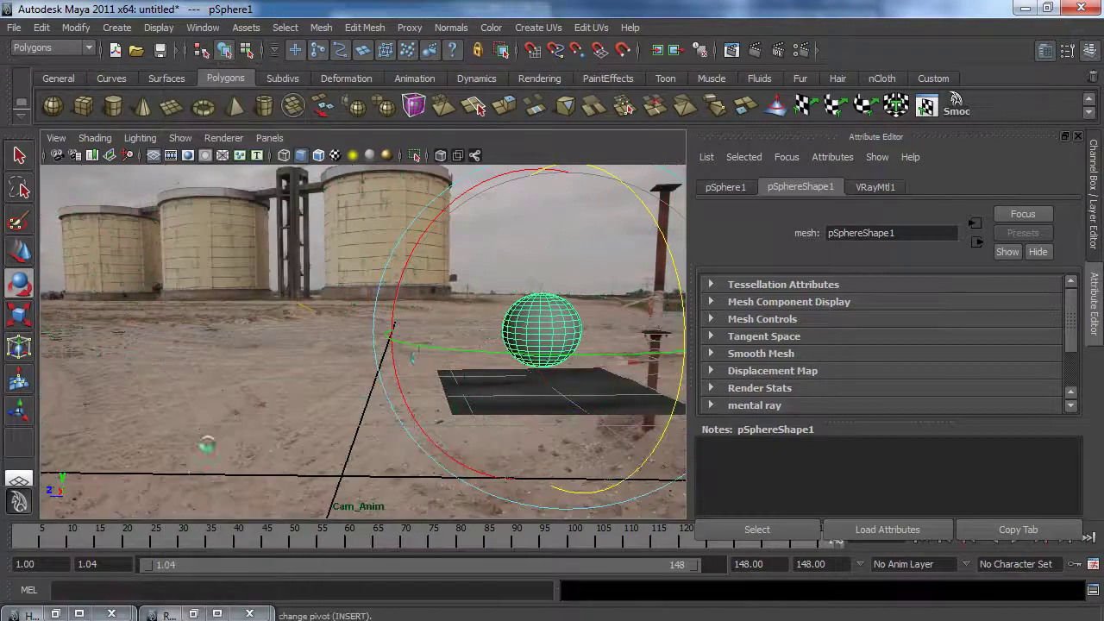
{"action": "left_click", "coordinate": [215, 311]}
- Select the ground plane and create a new render layer containing it
{"action": "left_click", "coordinate": [471, 389]}
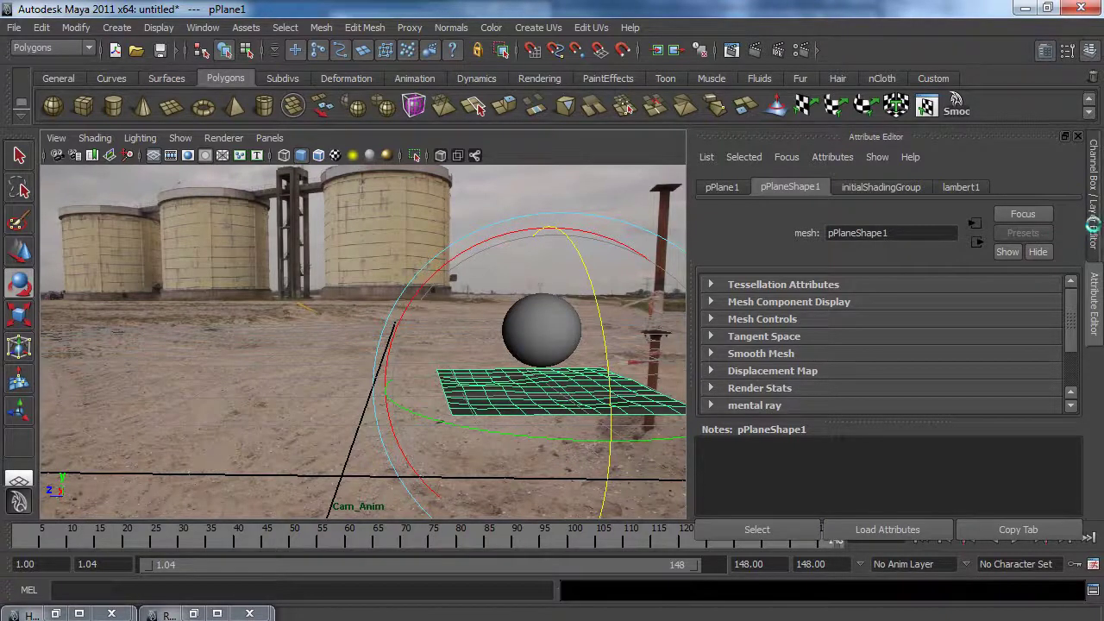
{"action": "left_click", "coordinate": [1093, 223]}
{"action": "left_click", "coordinate": [776, 383]}
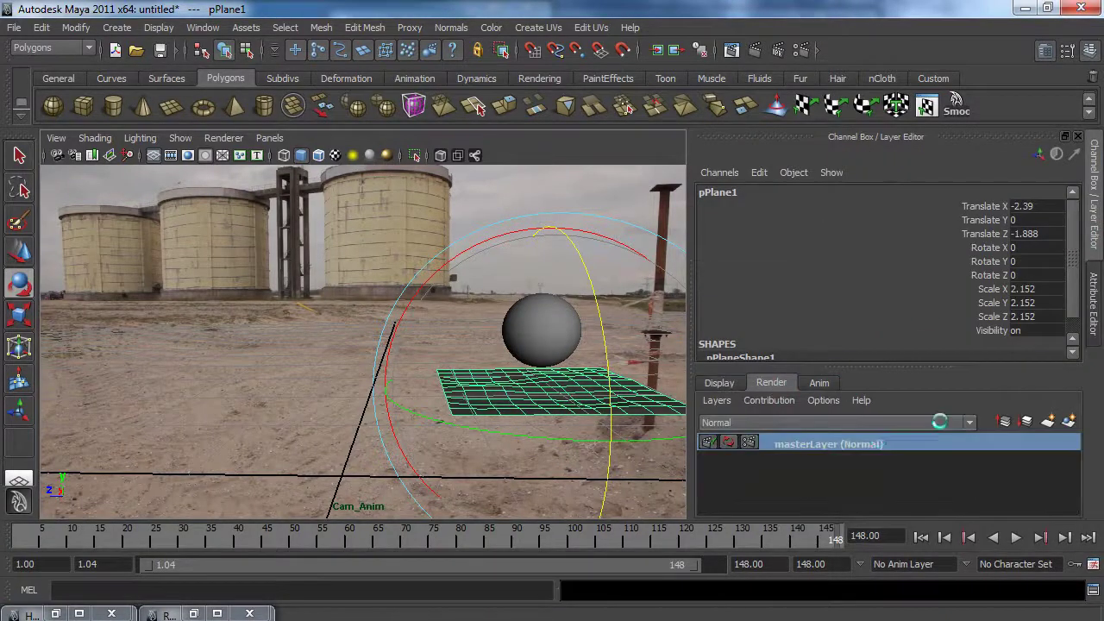
{"action": "left_click", "coordinate": [1070, 423]}
{"action": "left_click", "coordinate": [835, 444]}
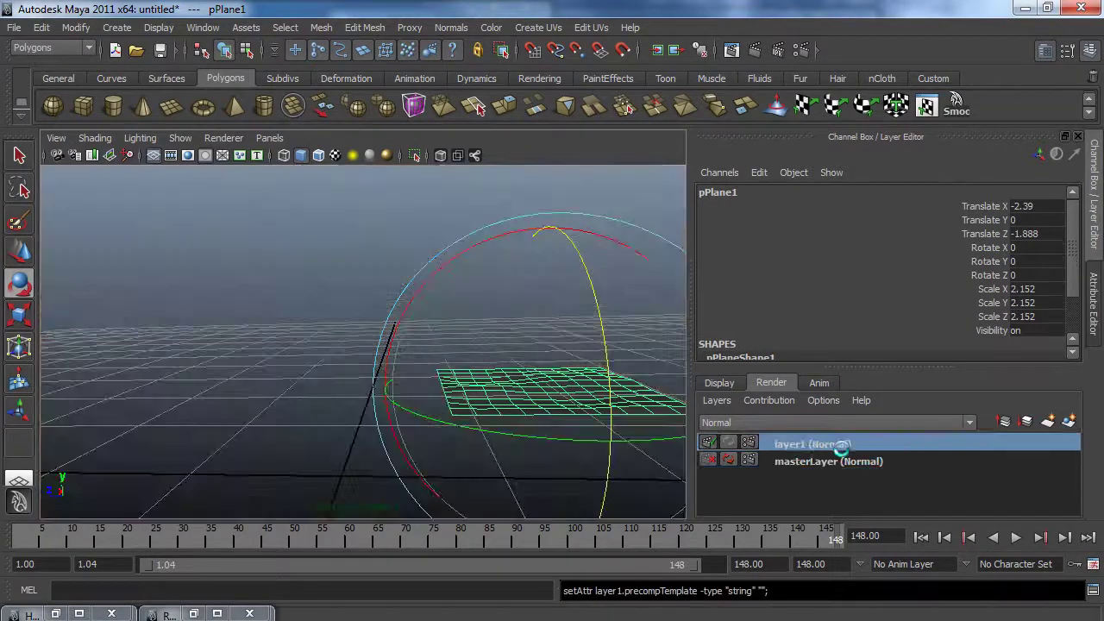
- Add the sphere from the master layer to the new render layer
{"action": "left_click", "coordinate": [798, 462]}
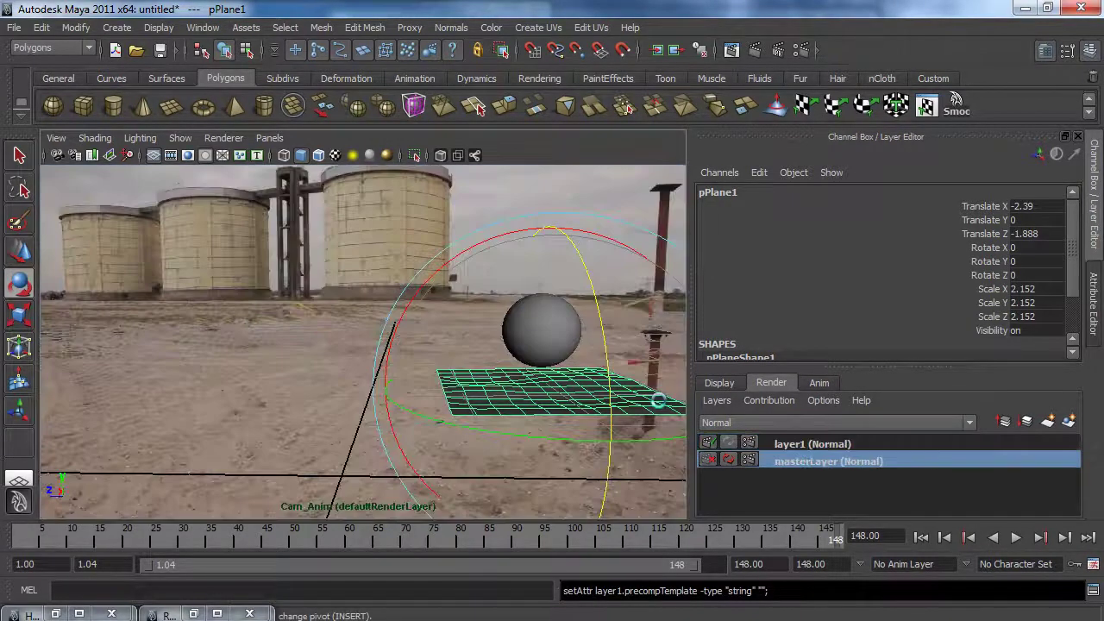
{"action": "key", "text": "q"}
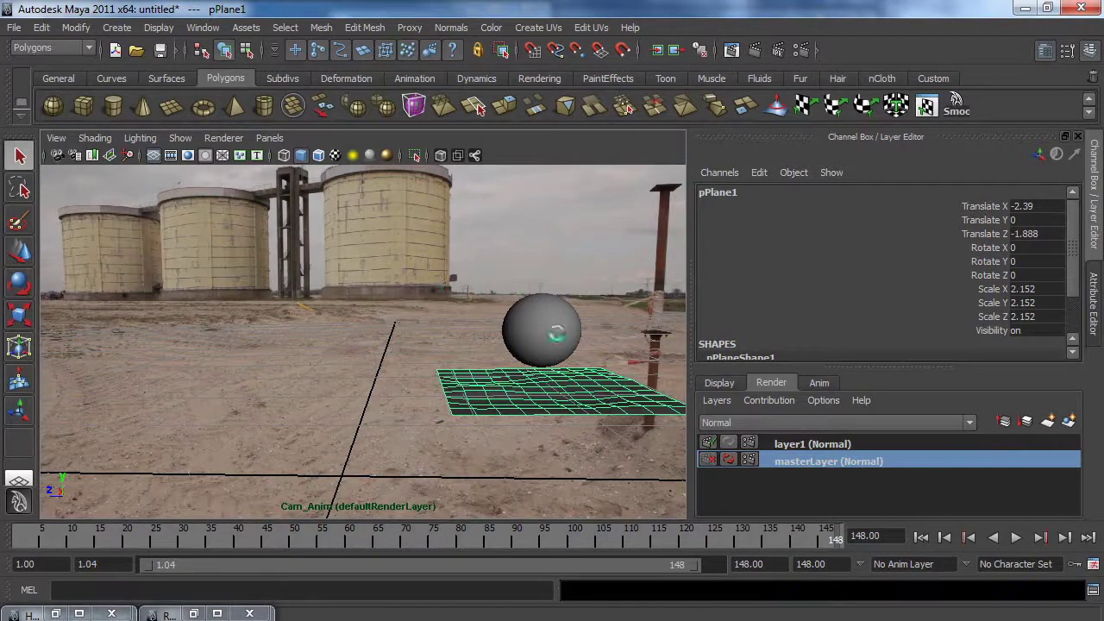
{"action": "left_click", "coordinate": [545, 329]}
{"action": "right_click", "coordinate": [785, 443]}
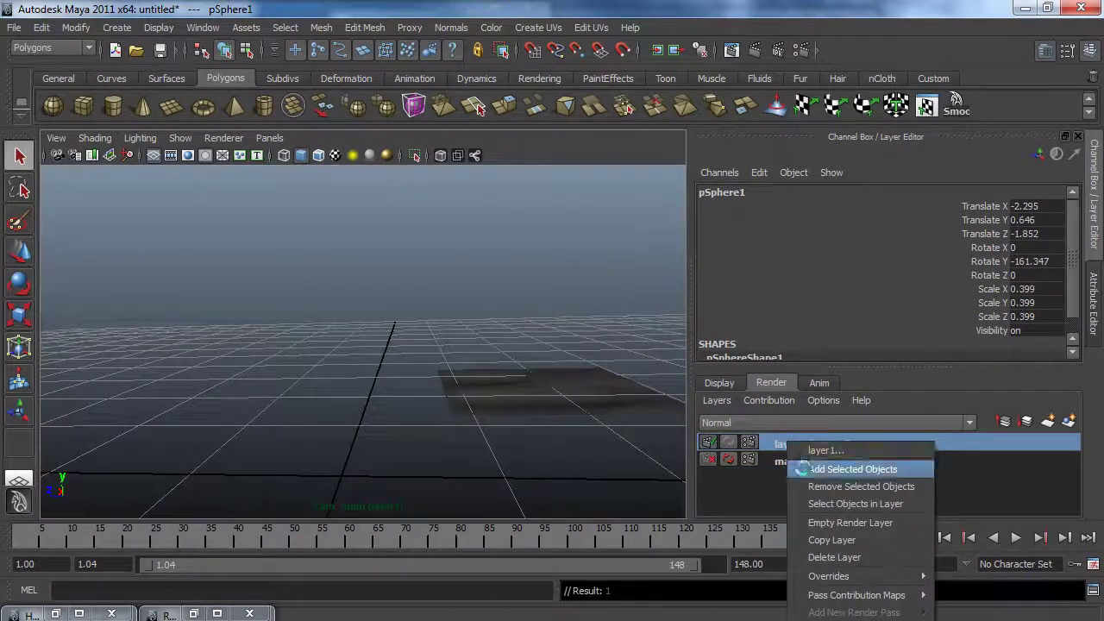
{"action": "left_click", "coordinate": [844, 468]}
- Rename the new render layer to "AO" and clear the selection
{"action": "double_click", "coordinate": [792, 442]}
{"action": "type", "text": "AO"}
{"action": "left_click", "coordinate": [362, 363]}
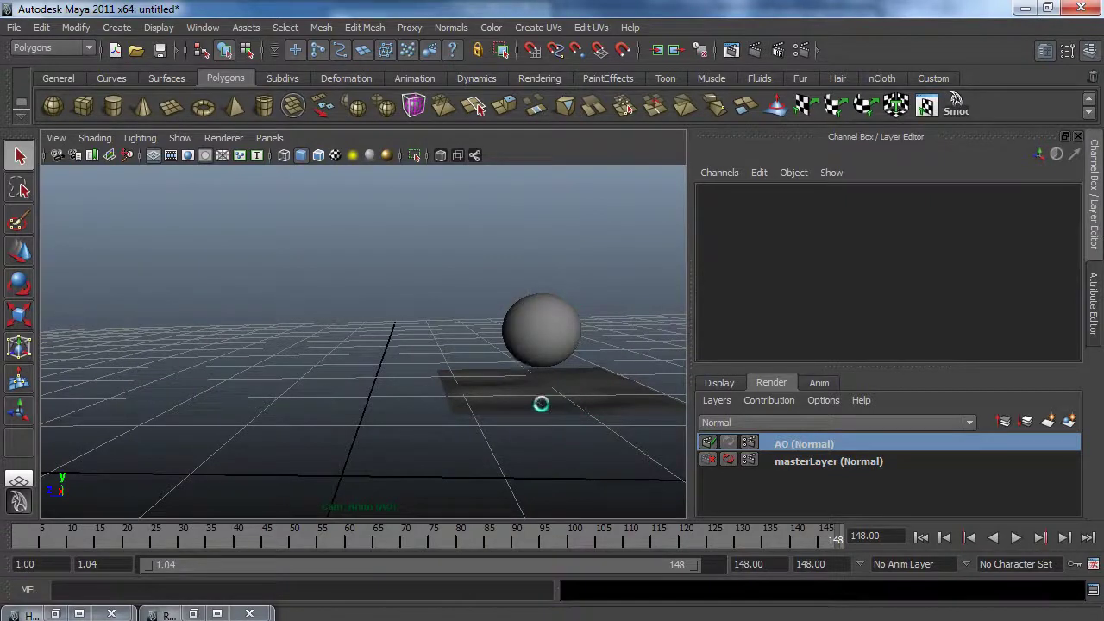
- Select the ground plane and look through the material override options for the AO render layer
{"action": "left_click", "coordinate": [541, 403]}
{"action": "left_click", "coordinate": [544, 328]}
{"action": "left_click", "coordinate": [555, 372]}
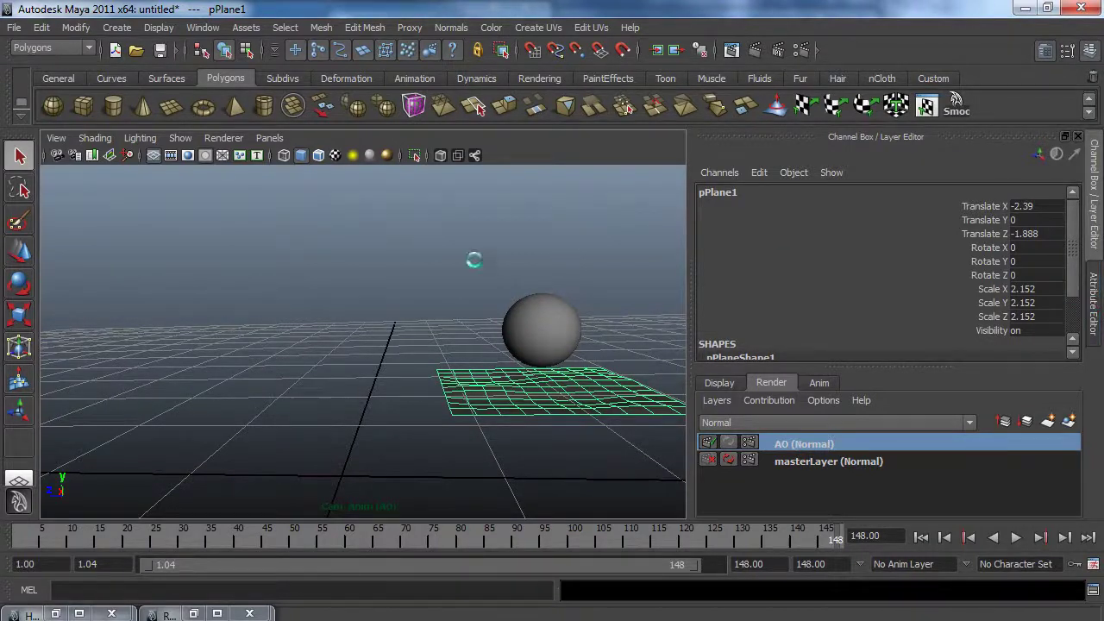
{"action": "right_click", "coordinate": [792, 439]}
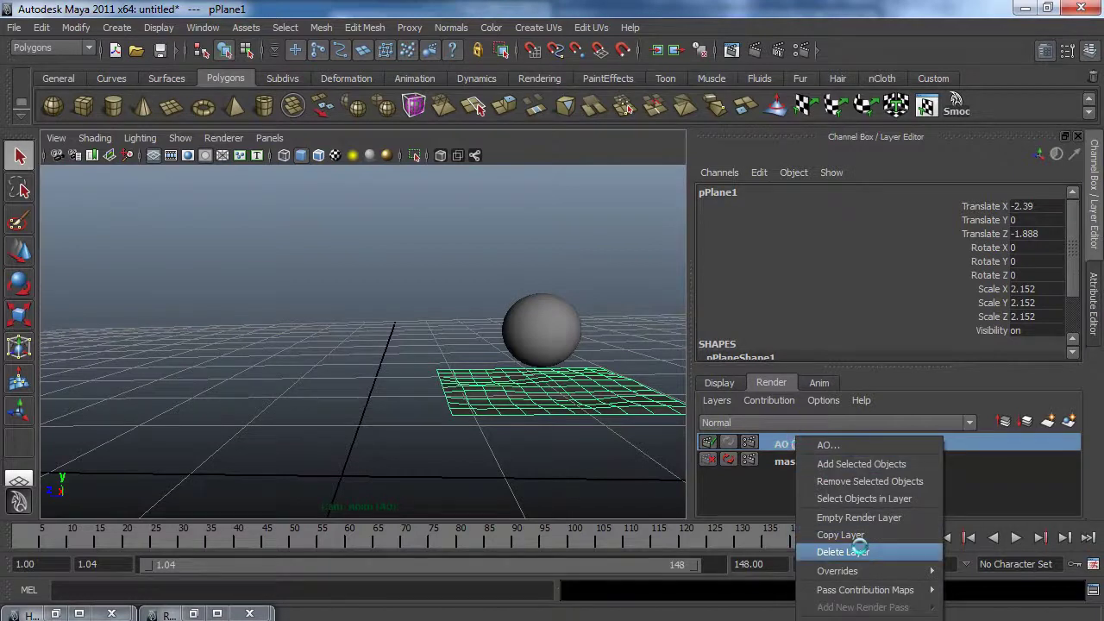
{"action": "mouse_move", "coordinate": [867, 572]}
{"action": "mouse_move", "coordinate": [679, 620]}
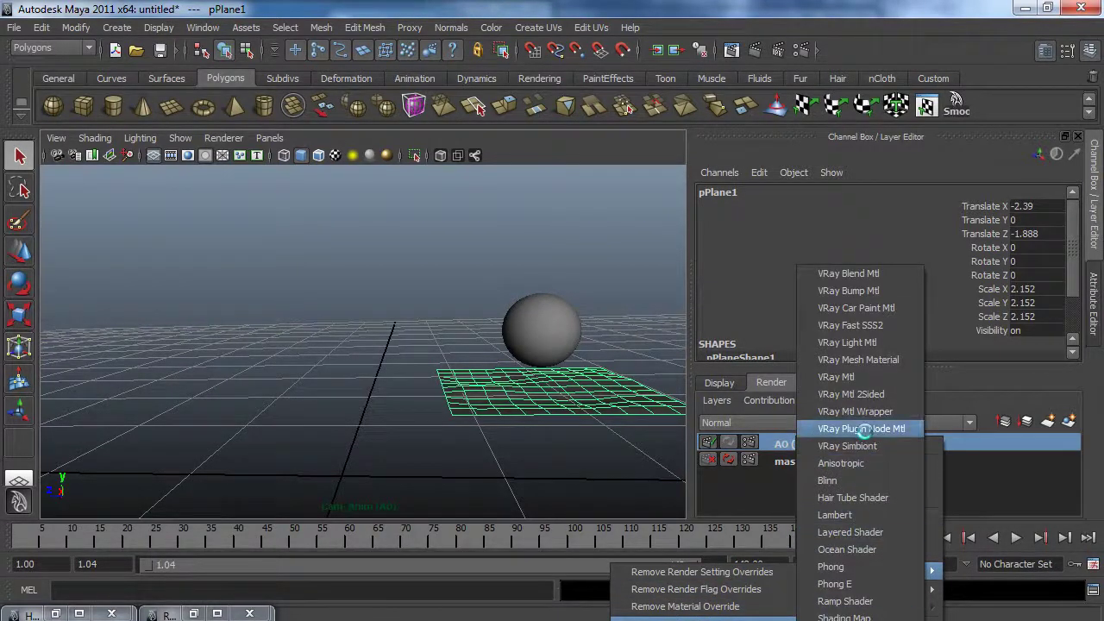
{"action": "mouse_move", "coordinate": [730, 620]}
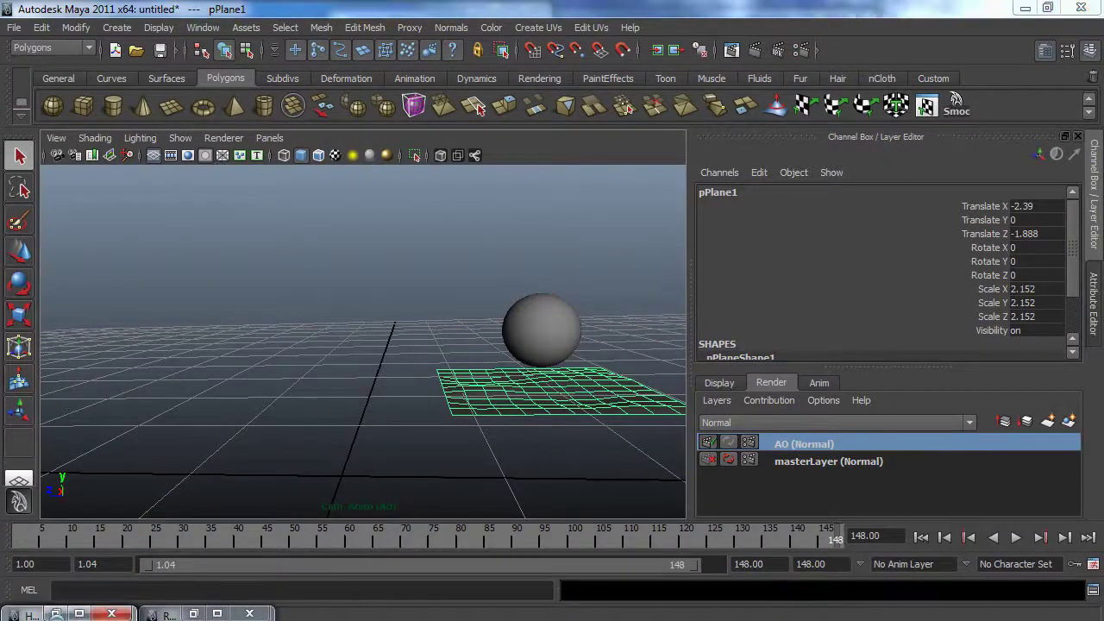
- Search the Hypershade node list for "mib" and "mia" shaders, widening the list for readability
{"action": "left_click", "coordinate": [64, 613]}
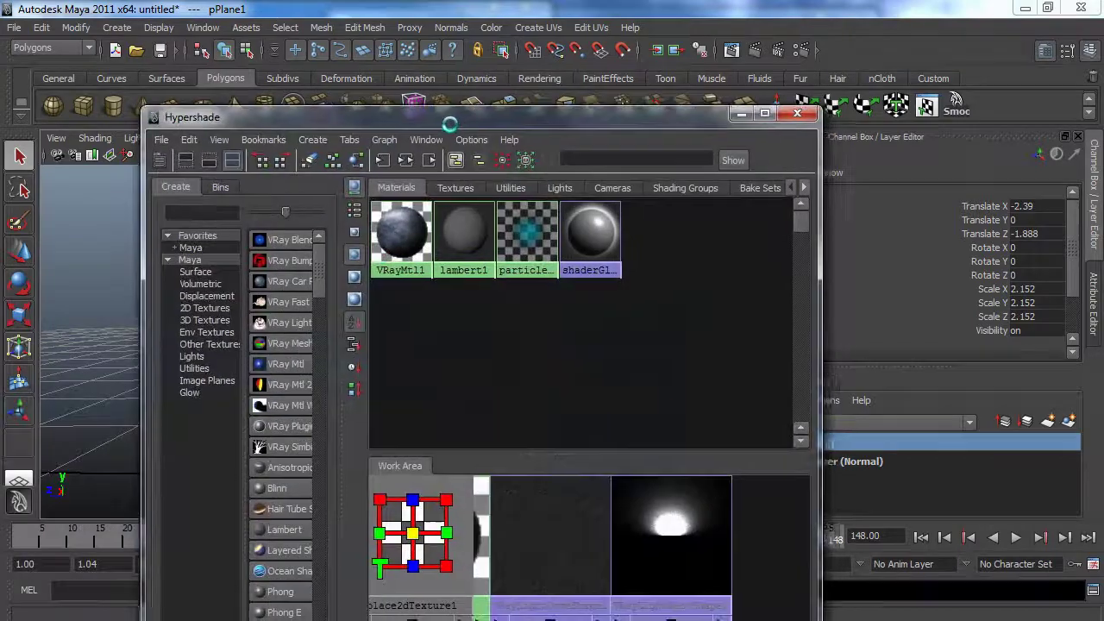
{"action": "double_click", "coordinate": [450, 121]}
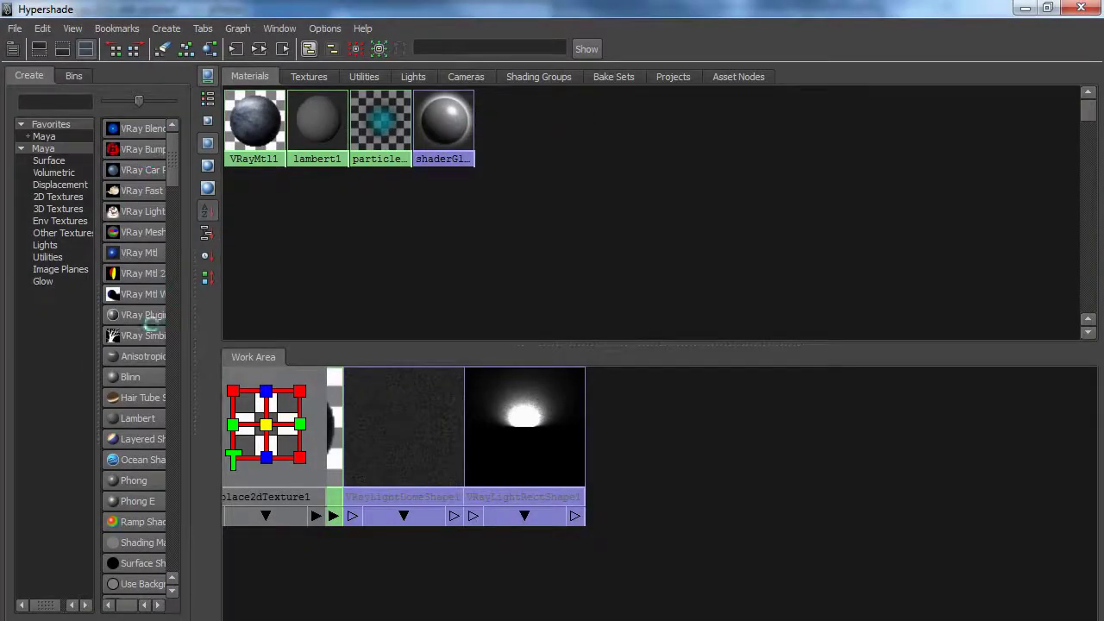
{"action": "left_click", "coordinate": [52, 102]}
{"action": "type", "text": "mib"}
{"action": "key", "text": "BackSpace"}
{"action": "key", "text": "BackSpace"}
{"action": "key", "text": "BackSpace"}
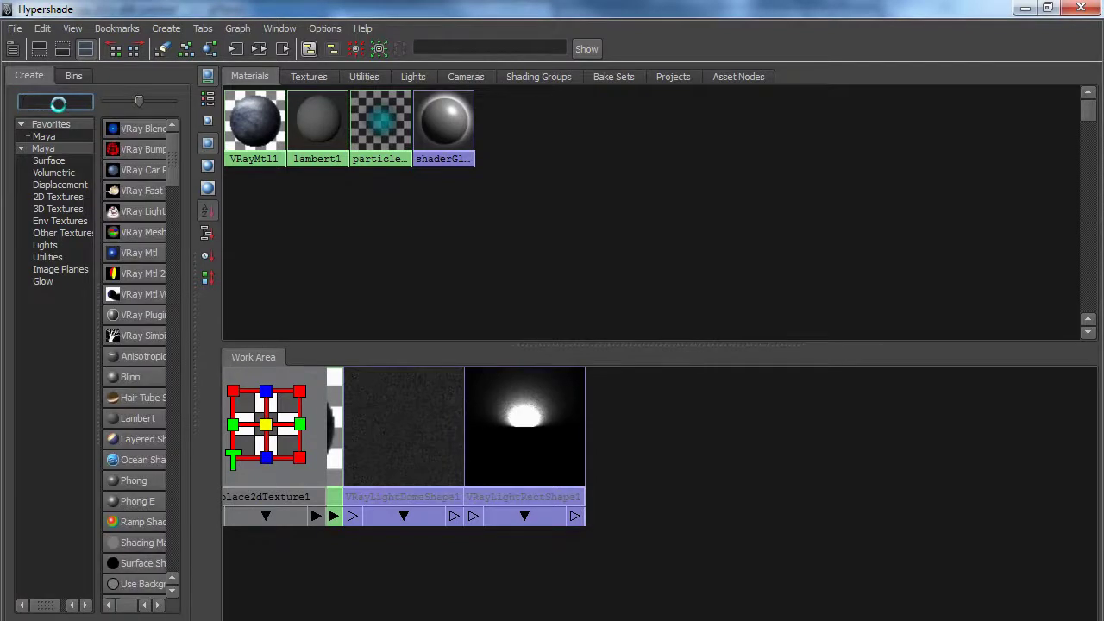
{"action": "type", "text": "mib"}
{"action": "key", "text": "BackSpace"}
{"action": "type", "text": "a"}
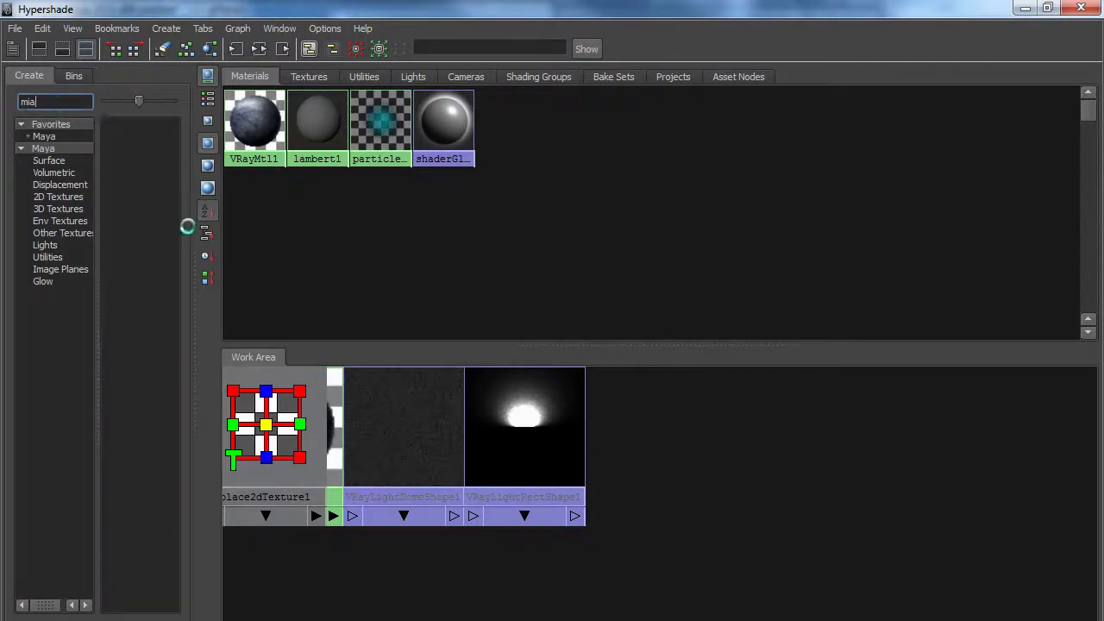
{"action": "left_click_drag", "start_coordinate": [198, 276], "coordinate": [371, 261]}
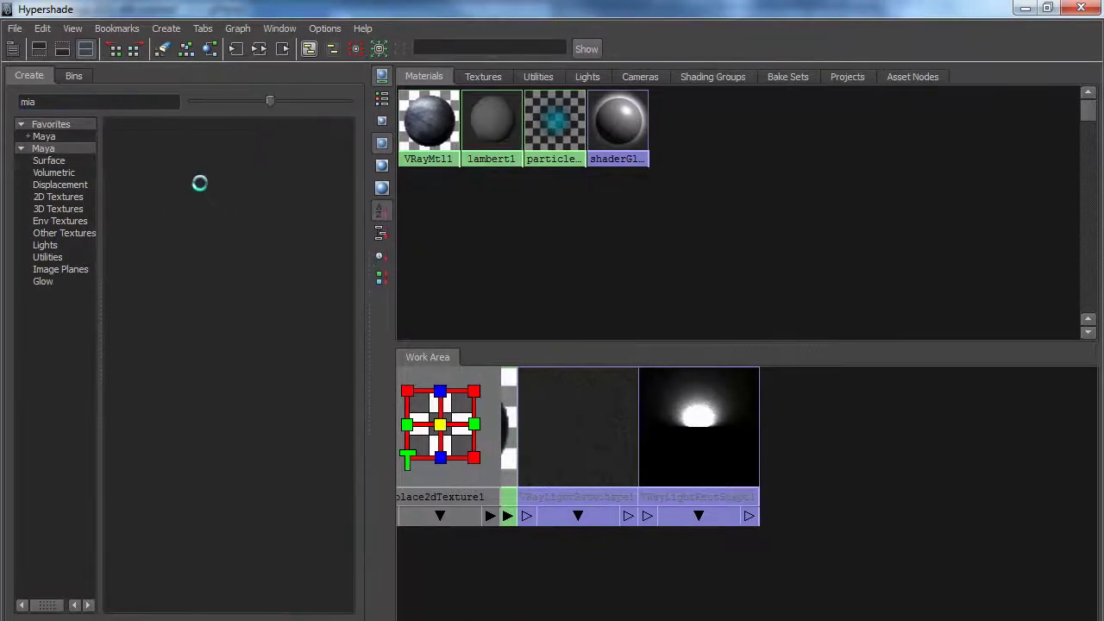
{"action": "left_click", "coordinate": [1022, 6]}
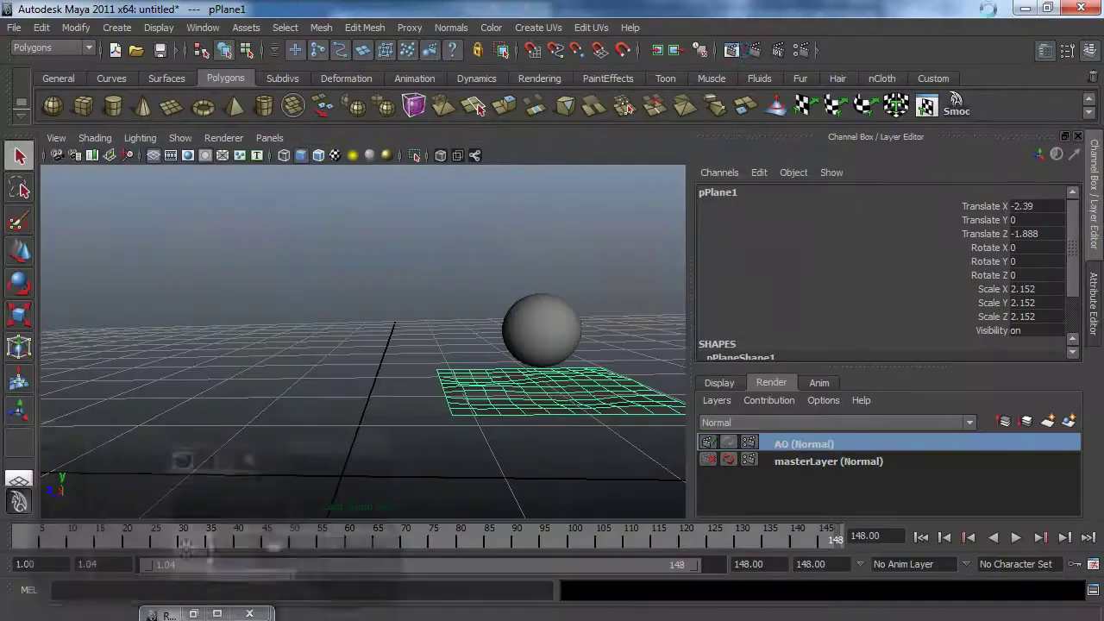
- Check the available renderers in the AO layer's render settings
{"action": "left_click", "coordinate": [799, 50]}
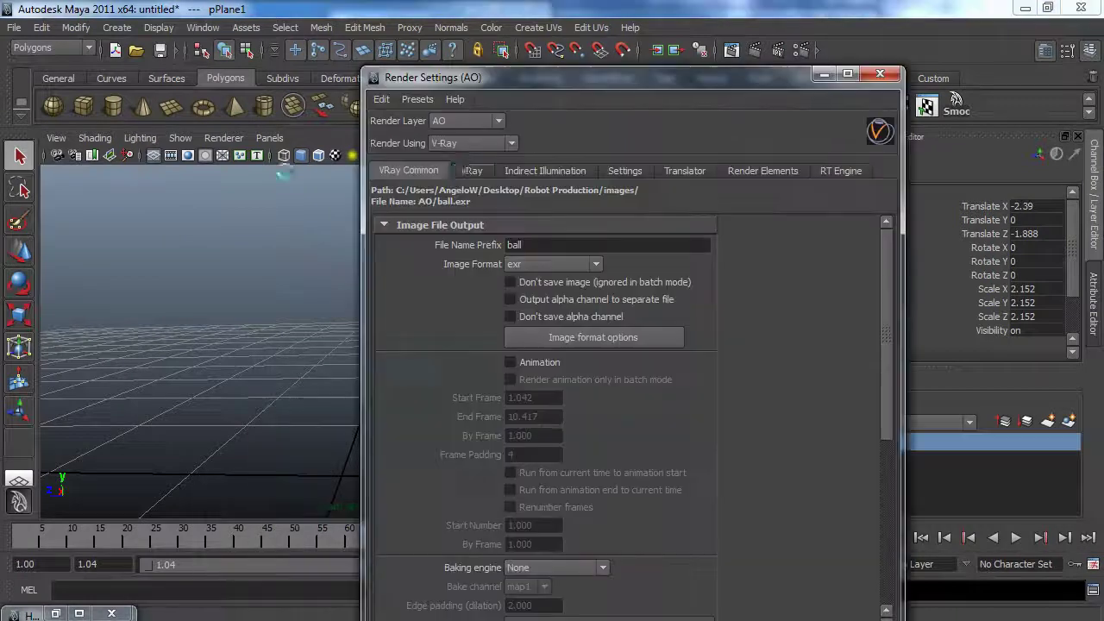
{"action": "left_click", "coordinate": [460, 145]}
{"action": "left_click", "coordinate": [784, 75]}
{"action": "left_click", "coordinate": [876, 72]}
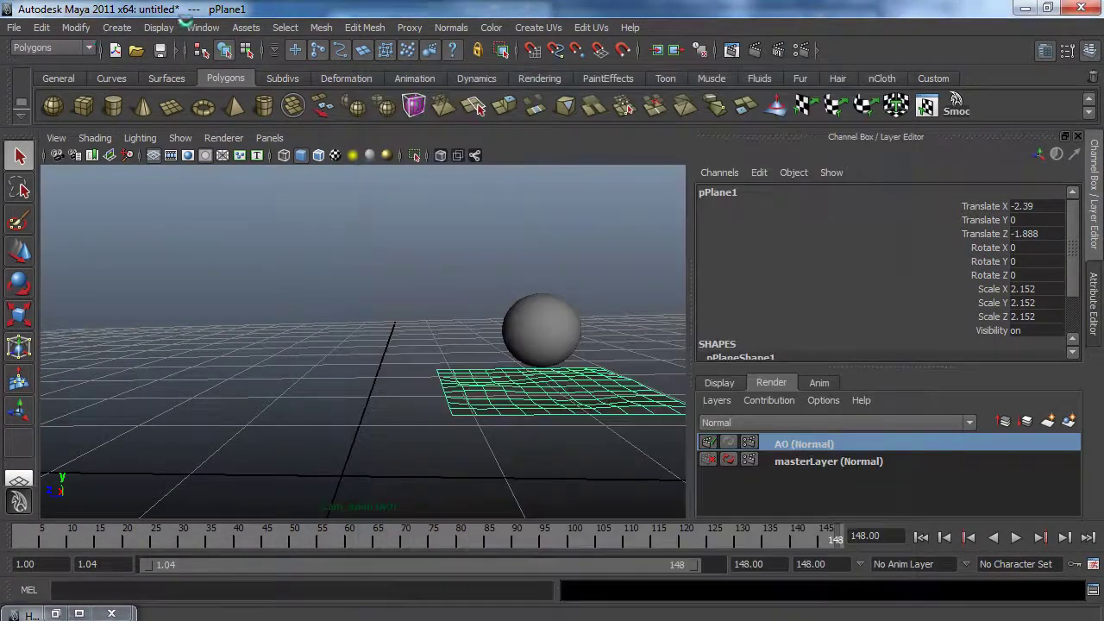
- Load the Mayatomr.mll plug-in and enable auto load for it
{"action": "left_click", "coordinate": [203, 28]}
{"action": "mouse_move", "coordinate": [217, 104]}
{"action": "mouse_move", "coordinate": [259, 123]}
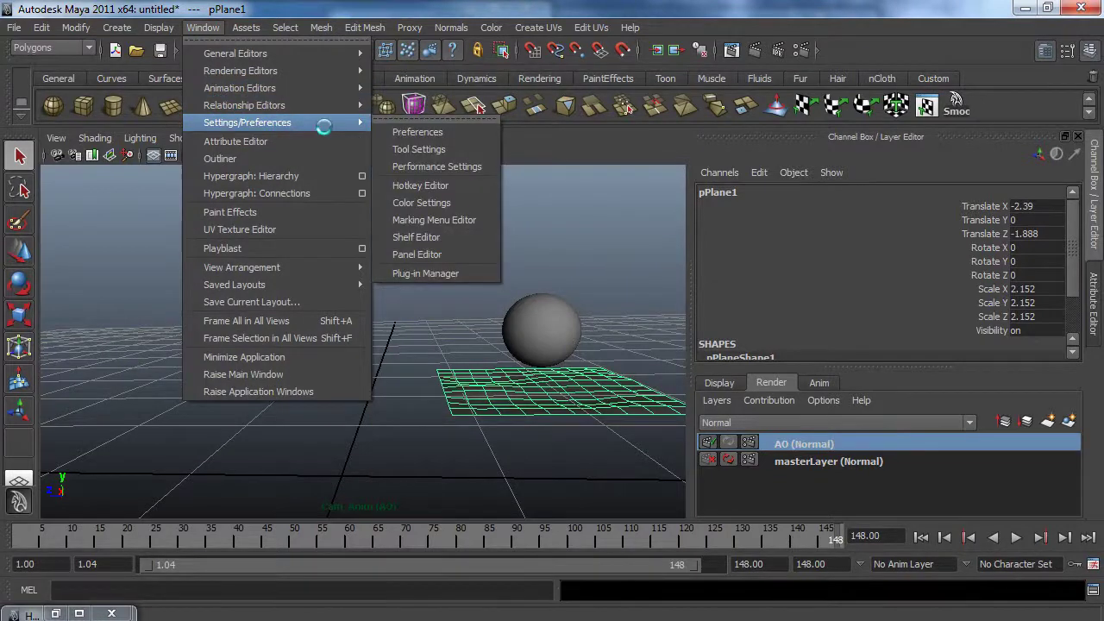
{"action": "left_click", "coordinate": [423, 268]}
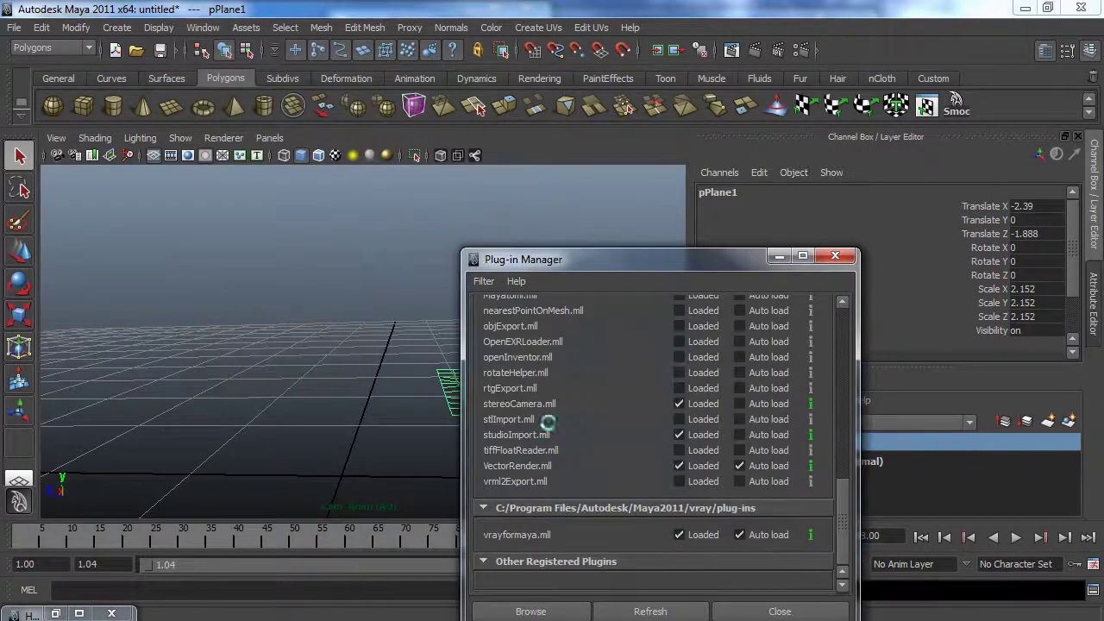
{"action": "scroll", "coordinate": [562, 427], "scroll_direction": "up", "scroll_amount": 4}
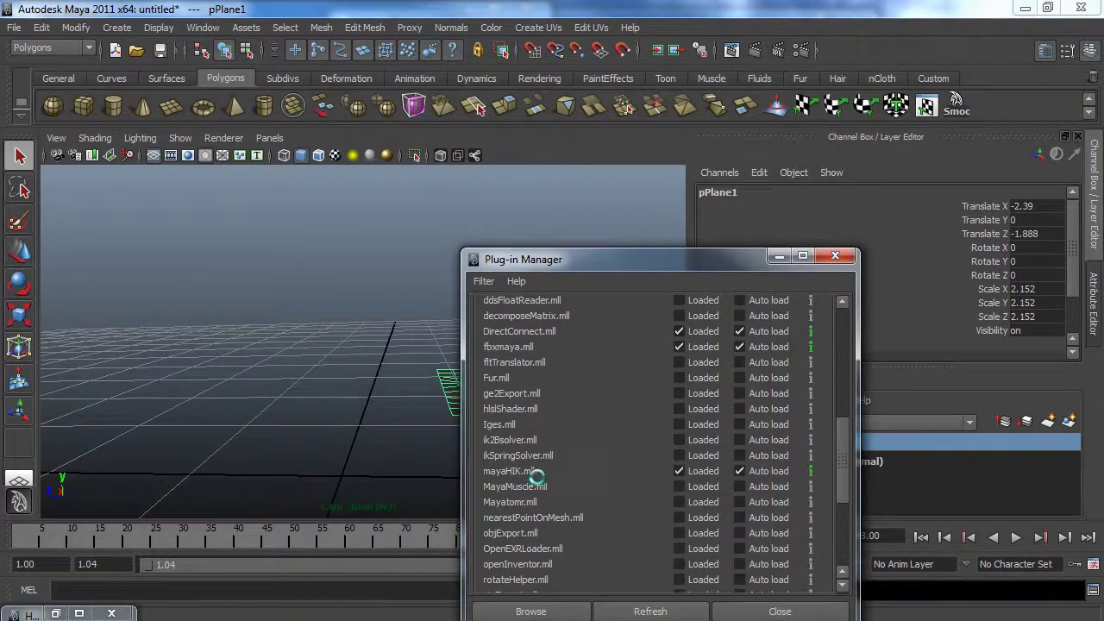
{"action": "left_click", "coordinate": [679, 502]}
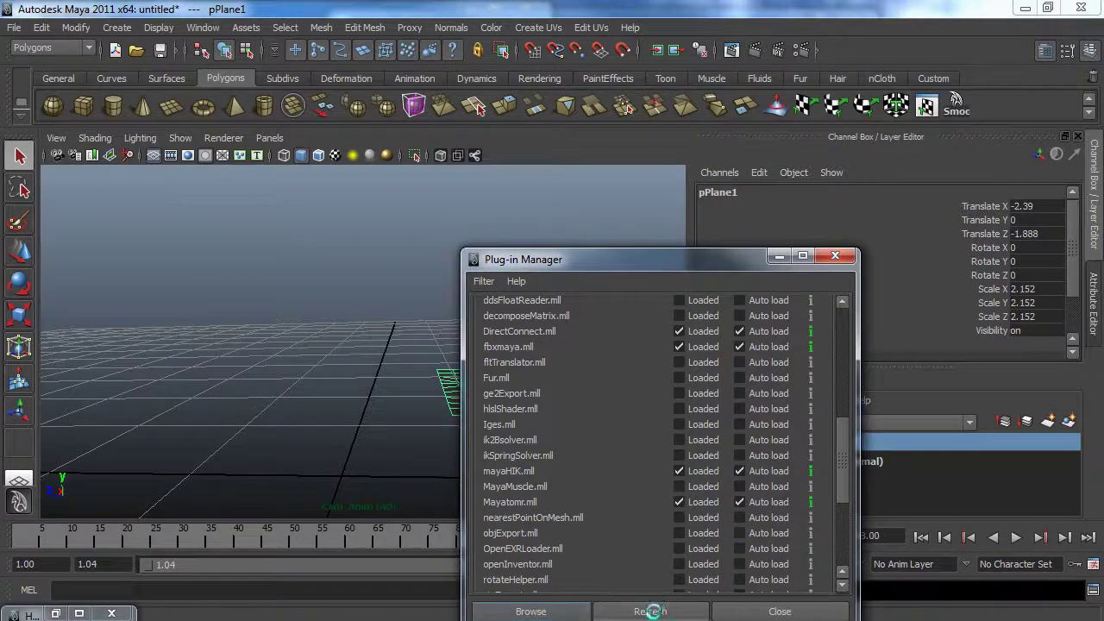
{"action": "left_click", "coordinate": [780, 612]}
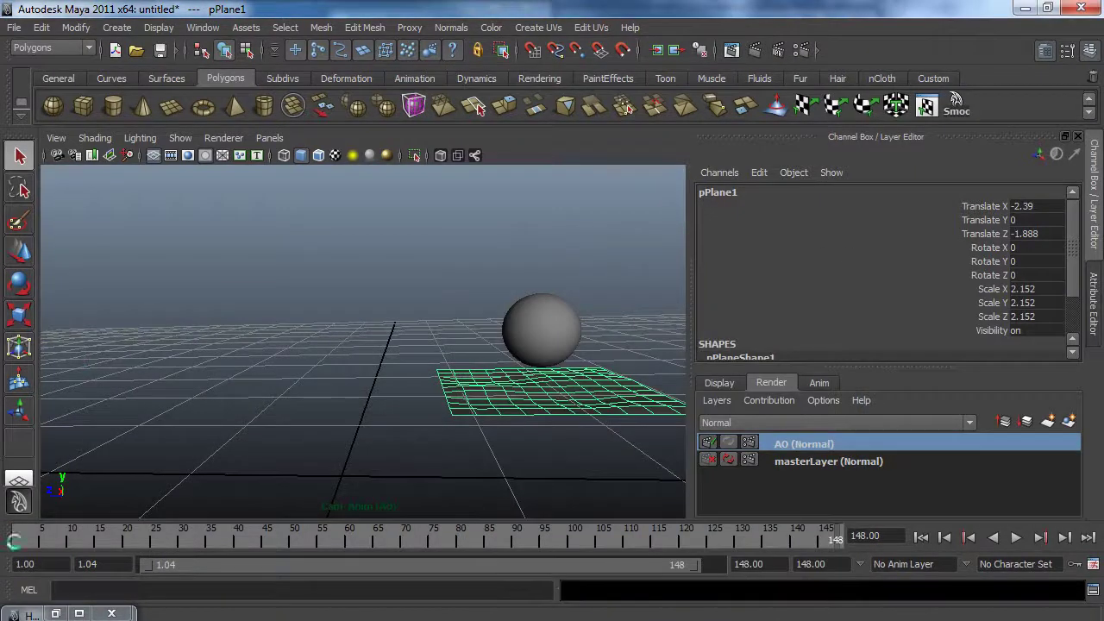
- Search the Hypershade for "mib", create a mib_amb_occlusion node, and close the Hypershade
{"action": "left_click", "coordinate": [55, 613]}
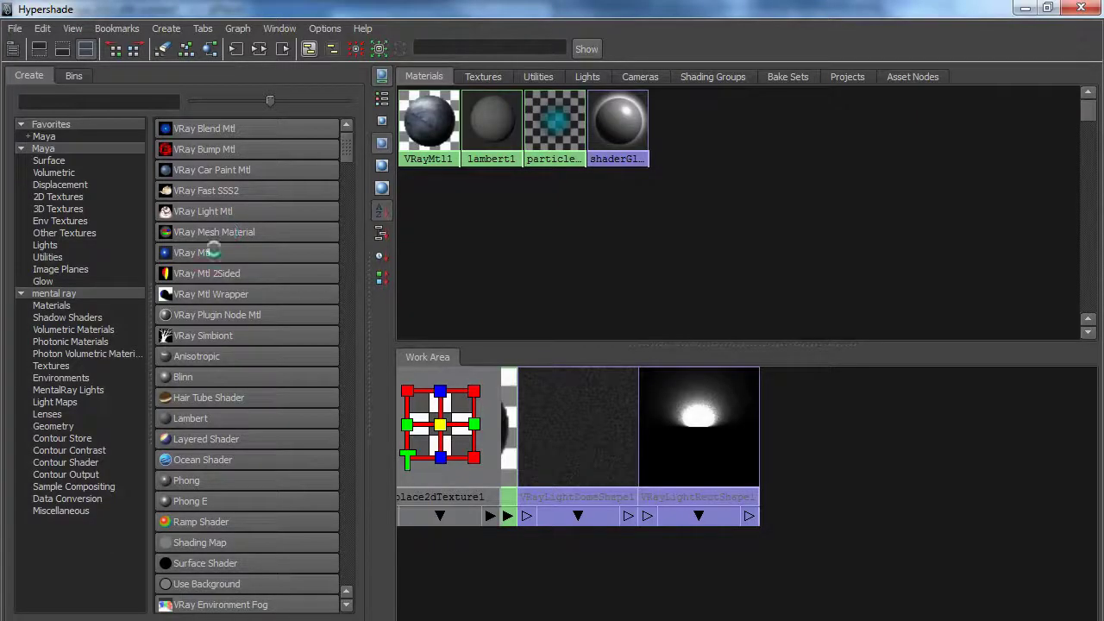
{"action": "left_click", "coordinate": [75, 103]}
{"action": "type", "text": "mi"}
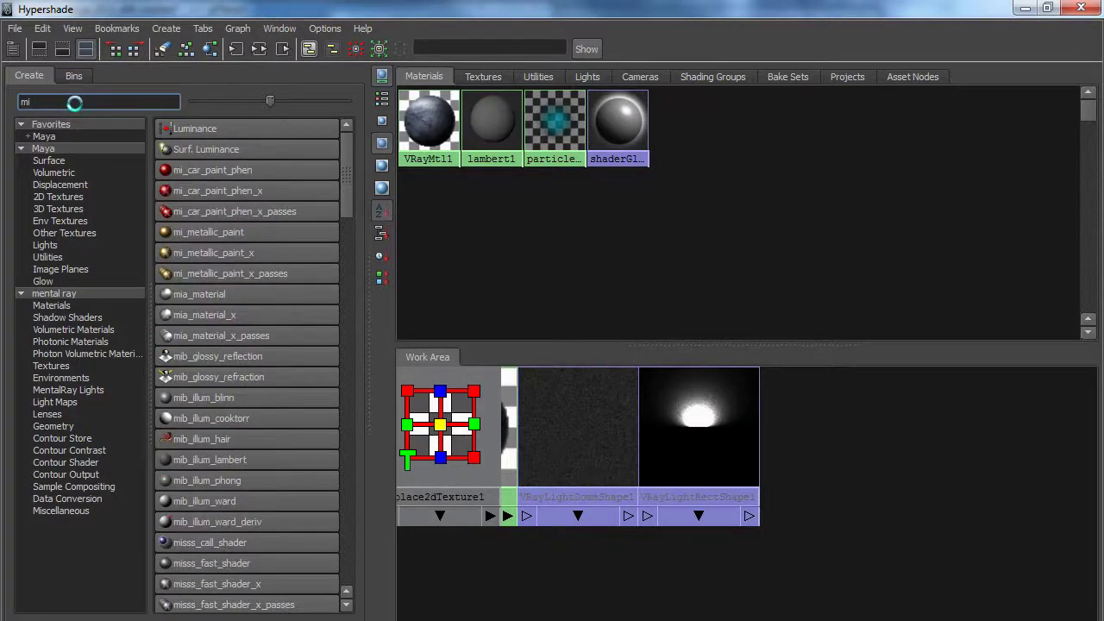
{"action": "type", "text": "b"}
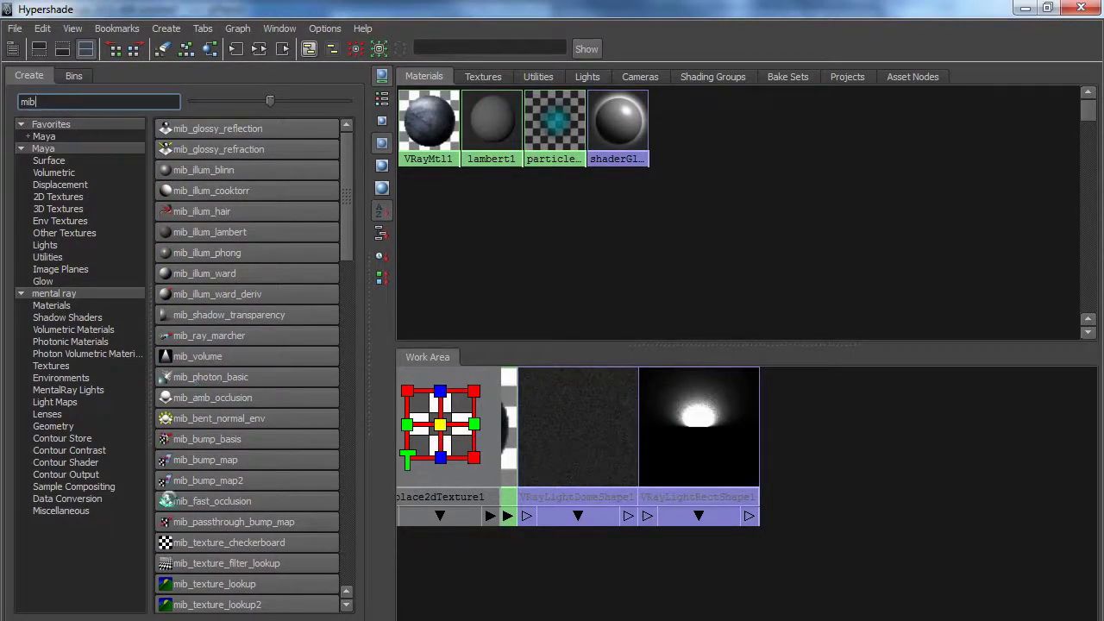
{"action": "left_click", "coordinate": [203, 399]}
{"action": "left_click_drag", "start_coordinate": [856, 12], "coordinate": [768, 84]}
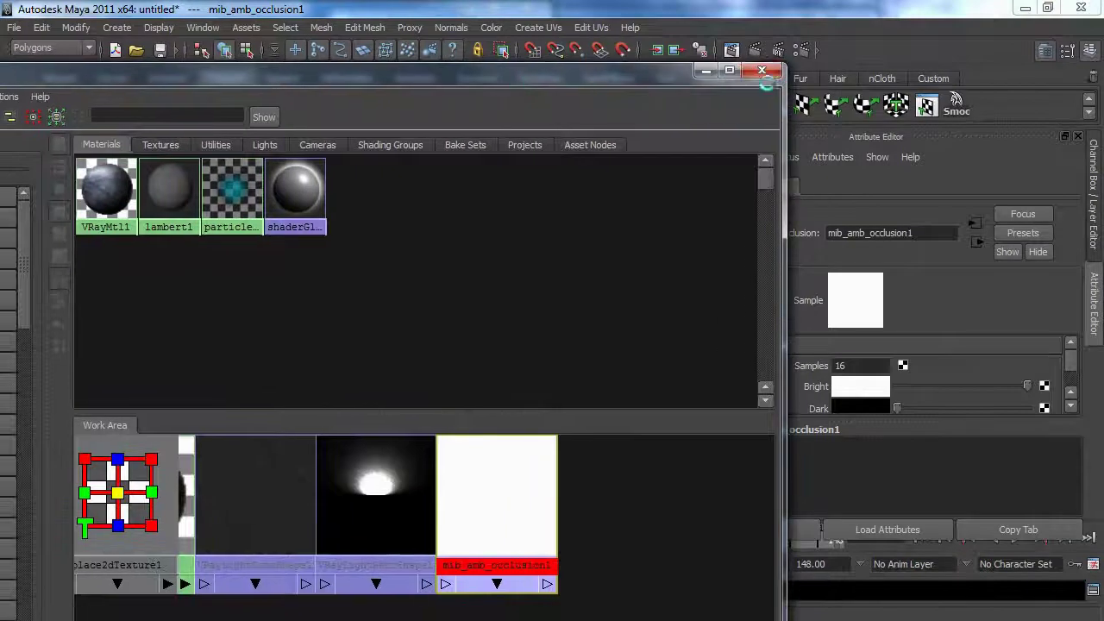
{"action": "left_click", "coordinate": [762, 70]}
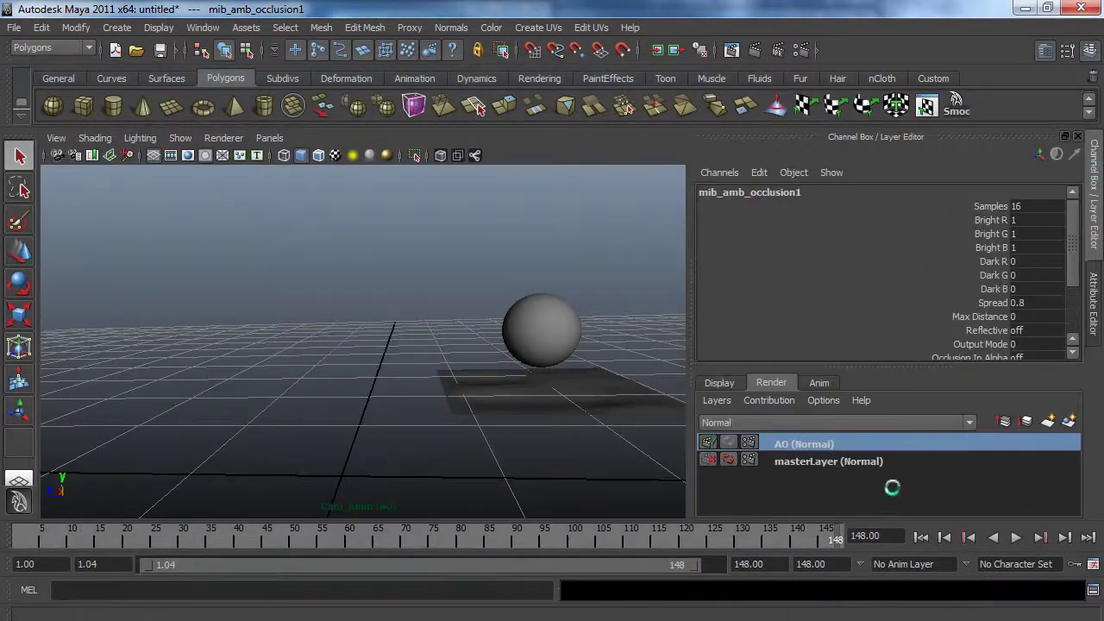
- Look through the AO layer's override options for a suitable ambient occlusion material override
{"action": "right_click", "coordinate": [846, 444]}
{"action": "mouse_move", "coordinate": [887, 581]}
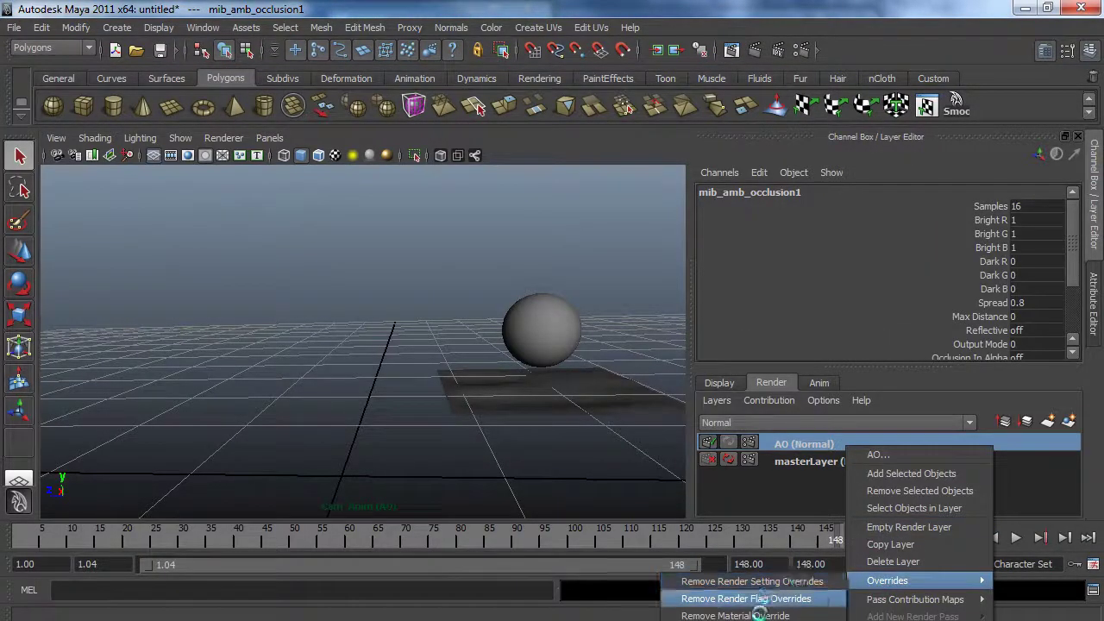
{"action": "mouse_move", "coordinate": [750, 620]}
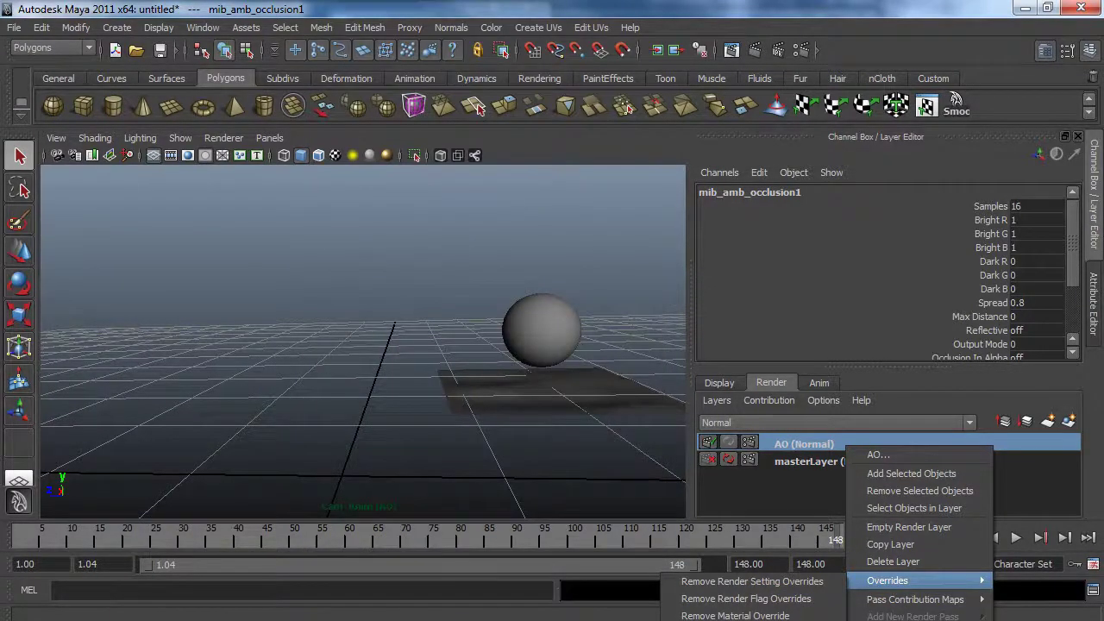
{"action": "left_click", "coordinate": [887, 581]}
{"action": "left_click", "coordinate": [897, 578]}
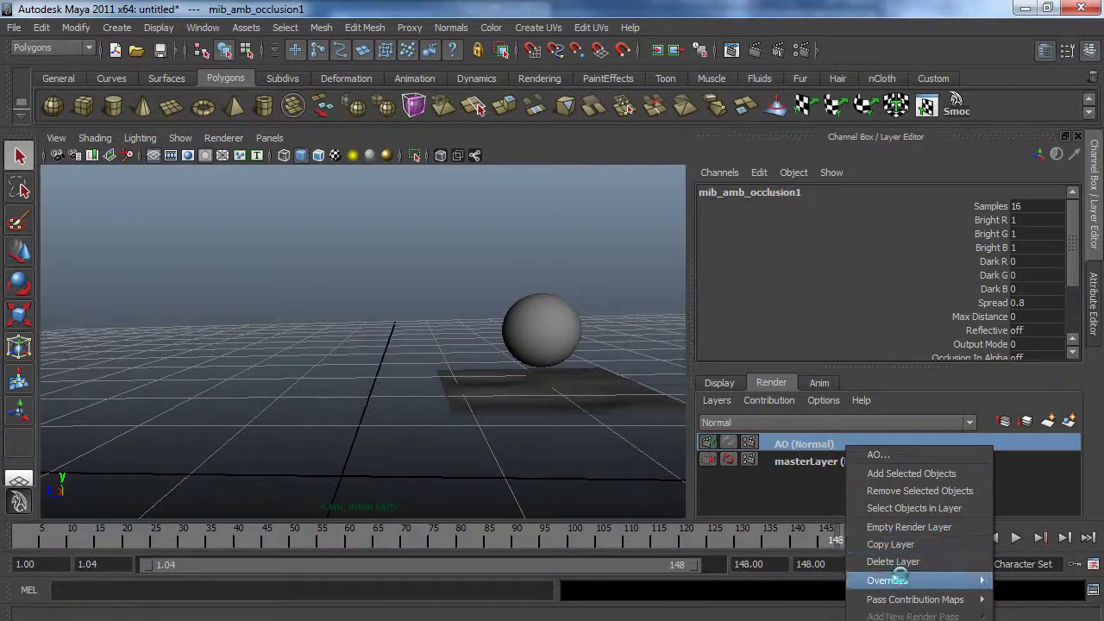
{"action": "mouse_move", "coordinate": [742, 618]}
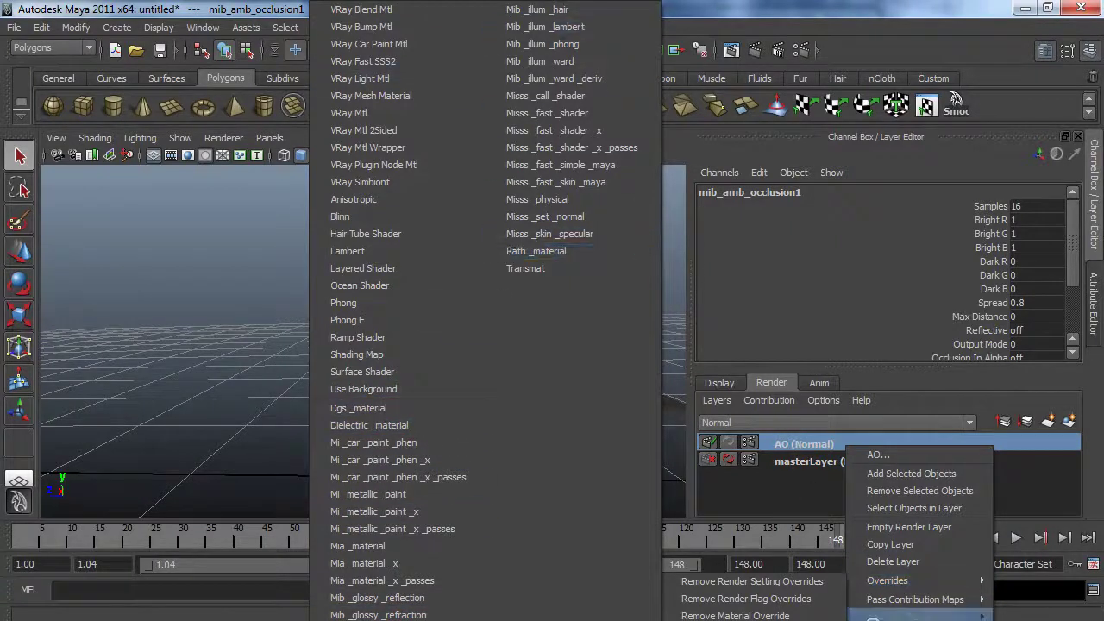
{"action": "mouse_move", "coordinate": [921, 580]}
{"action": "mouse_move", "coordinate": [905, 600]}
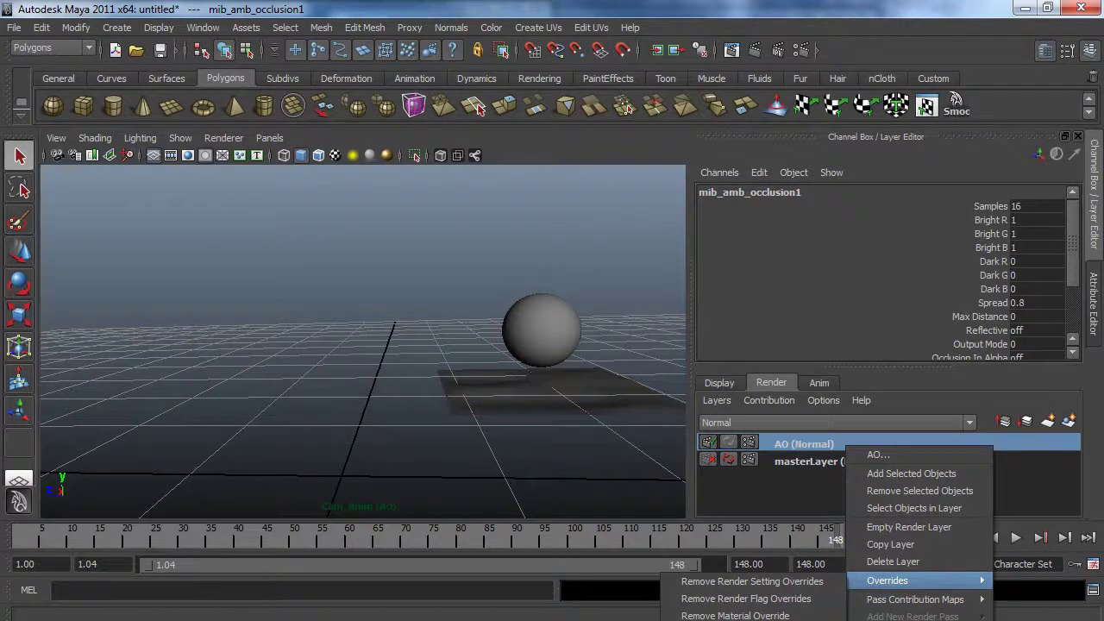
{"action": "key", "text": "Escape"}
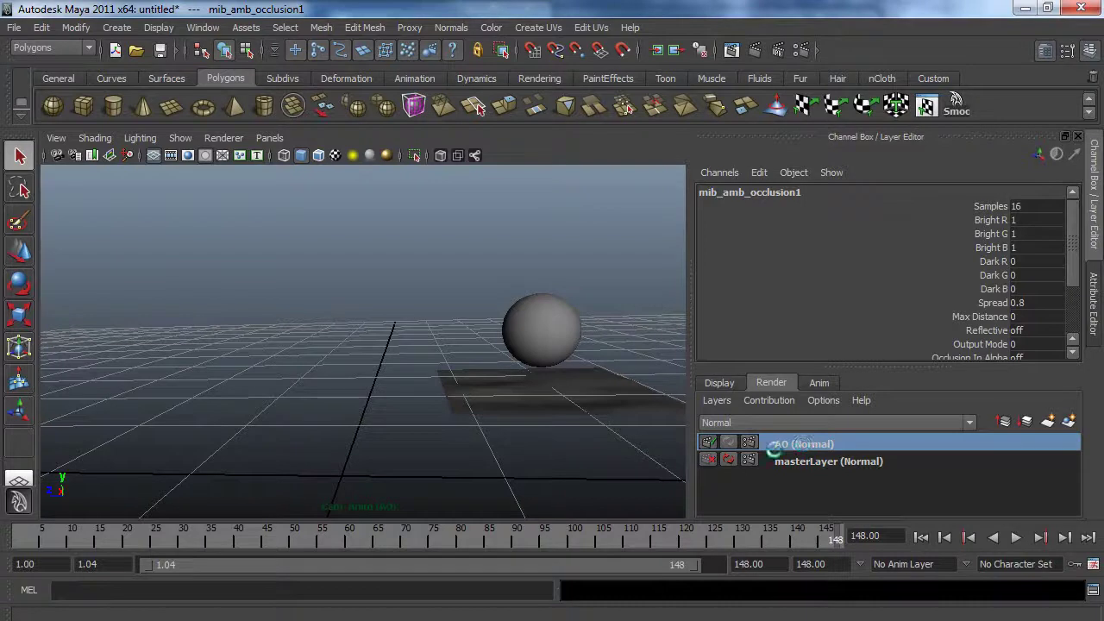
- Select the sphere and ground plane, search the Hypershade for "mib", and create another mib_amb_occlusion node
{"action": "left_click_drag", "start_coordinate": [407, 222], "coordinate": [614, 445]}
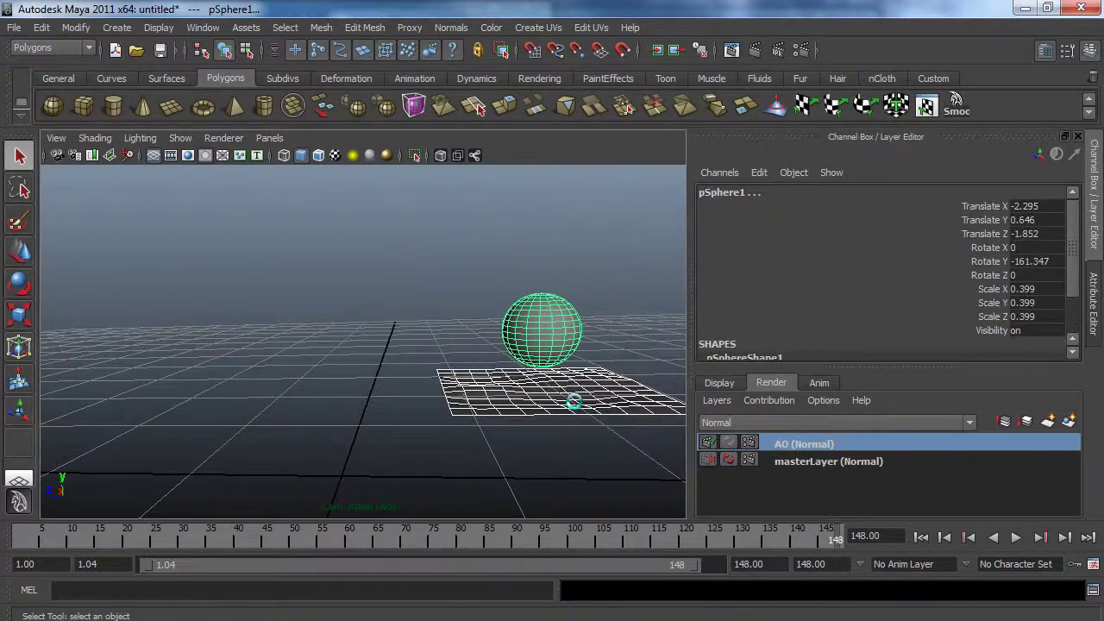
{"action": "right_click_drag", "start_coordinate": [552, 399], "coordinate": [359, 504]}
{"action": "left_click", "coordinate": [203, 27]}
{"action": "mouse_move", "coordinate": [241, 71]}
{"action": "left_click", "coordinate": [458, 90]}
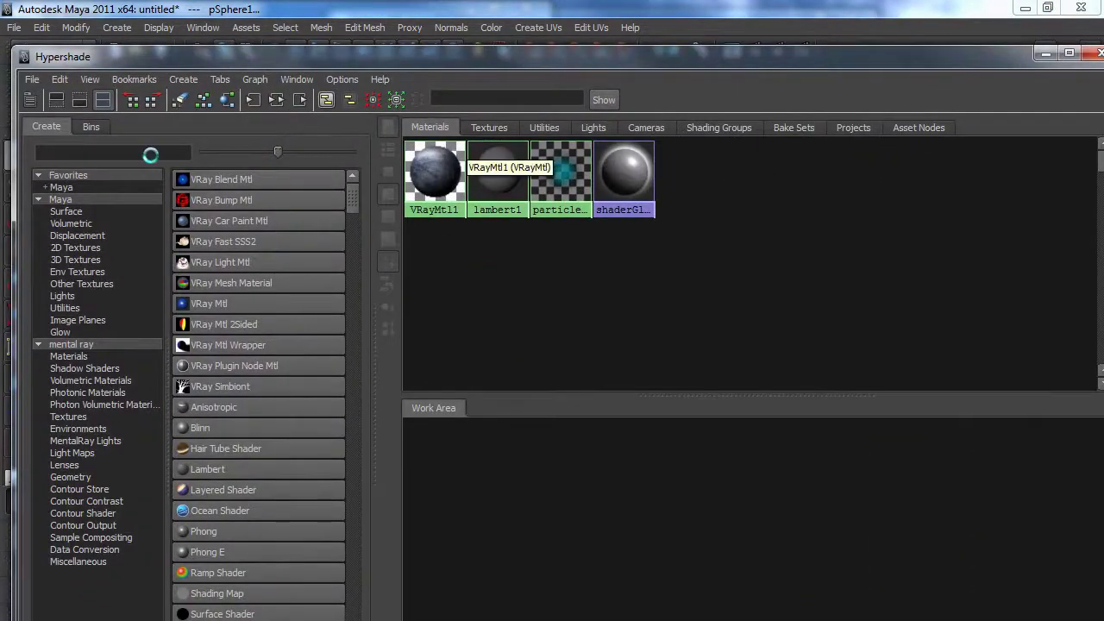
{"action": "left_click", "coordinate": [98, 152]}
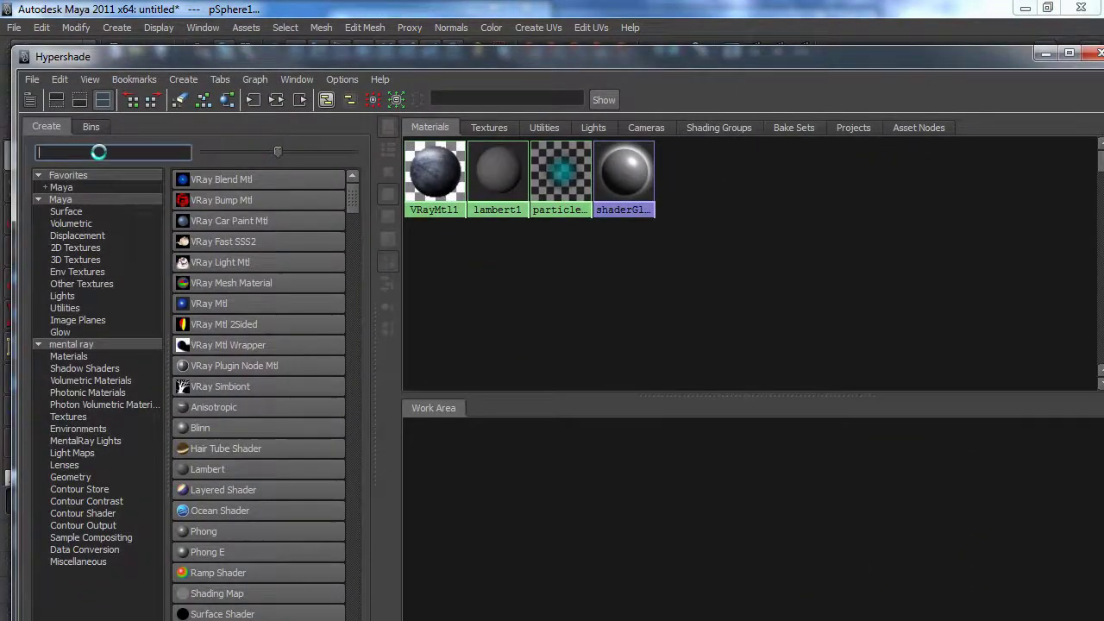
{"action": "type", "text": "mib"}
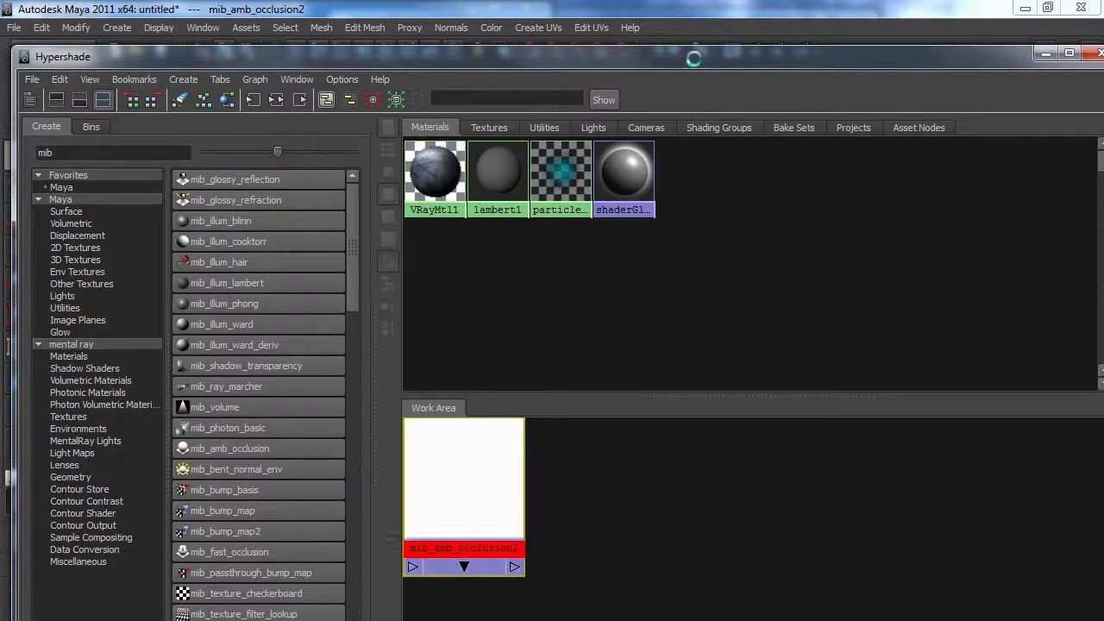
{"action": "mouse_move", "coordinate": [691, 55]}
{"action": "left_mouse_down"}
{"action": "mouse_move", "coordinate": [655, 358]}
{"action": "mouse_move", "coordinate": [713, 81]}
{"action": "mouse_move", "coordinate": [702, 64]}
{"action": "left_mouse_up"}
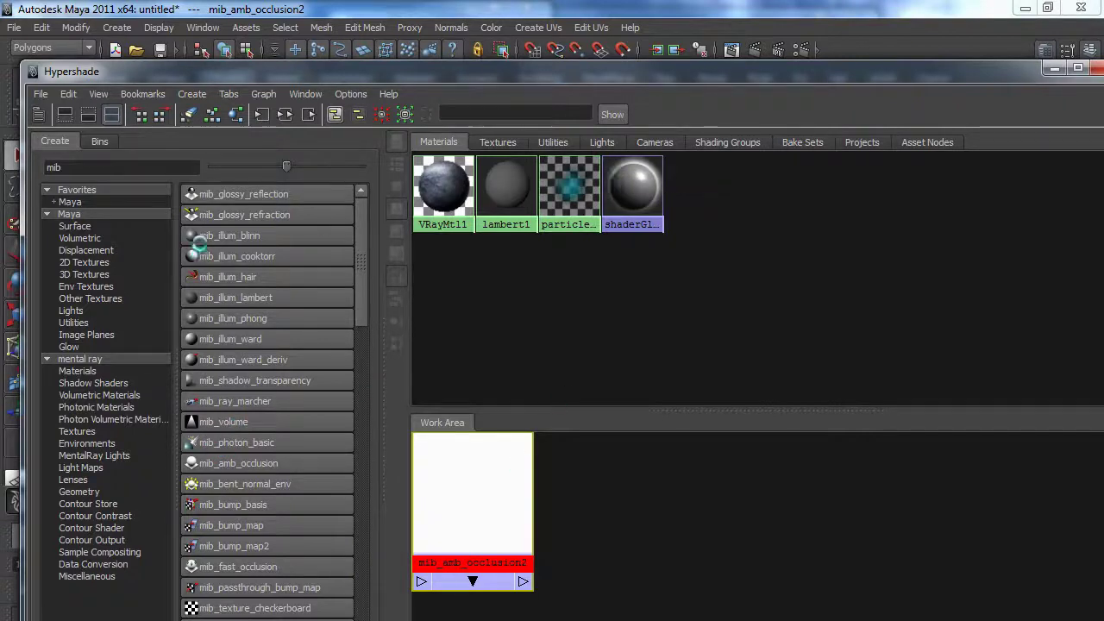
- Clear the Hypershade's node filter and create a Surface Shader material
{"action": "left_click", "coordinate": [78, 228]}
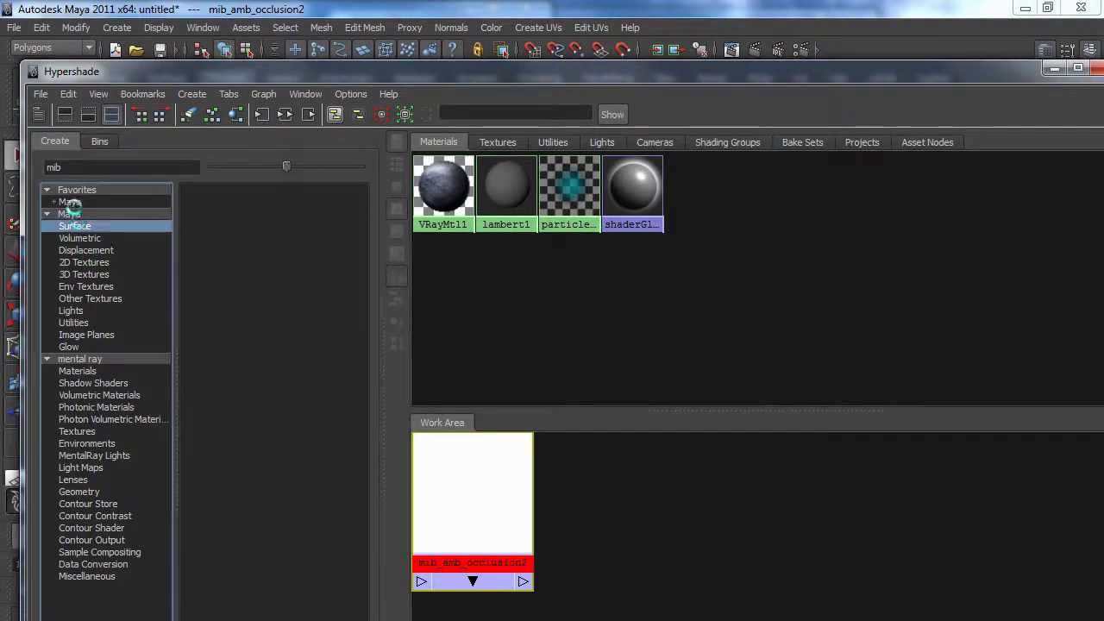
{"action": "left_click", "coordinate": [72, 205]}
{"action": "left_click", "coordinate": [72, 311]}
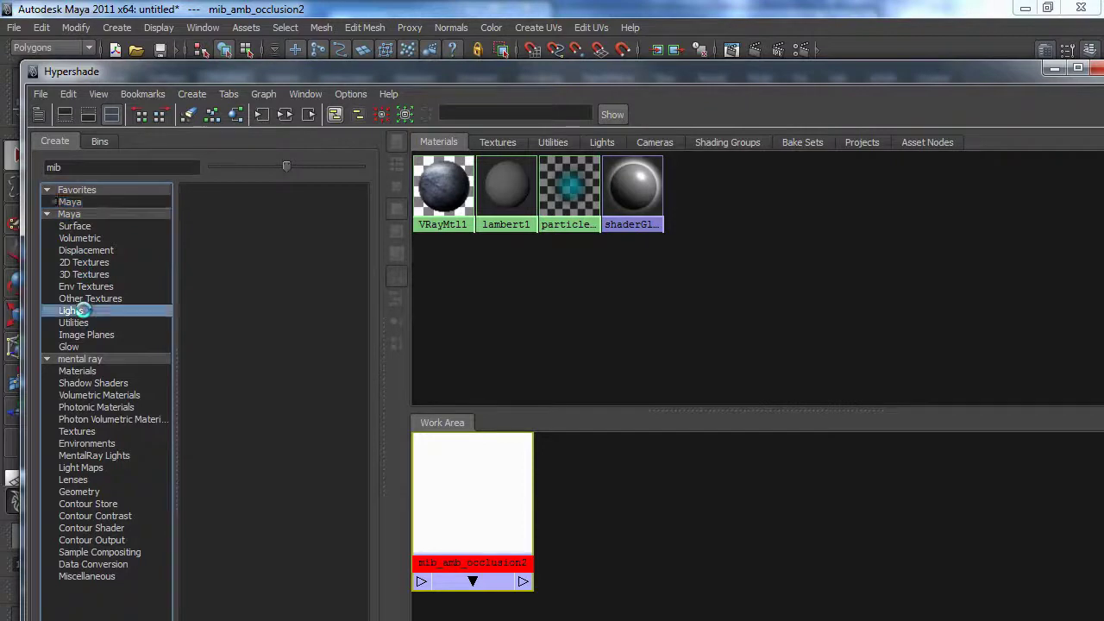
{"action": "left_click", "coordinate": [74, 226]}
{"action": "left_click", "coordinate": [70, 204]}
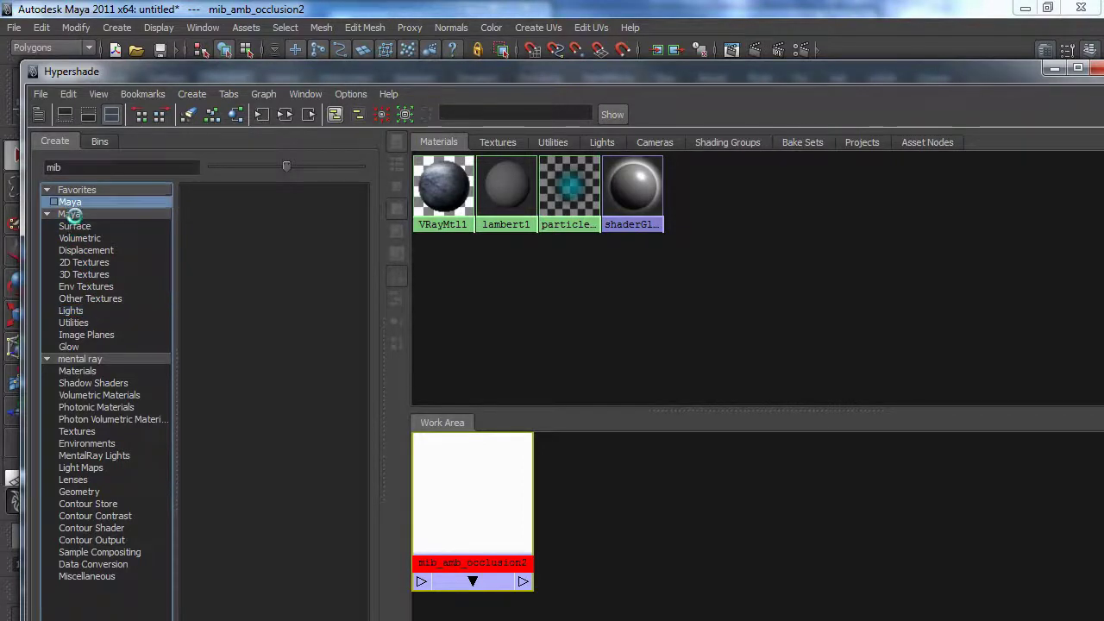
{"action": "left_click", "coordinate": [80, 238]}
{"action": "left_click_drag", "start_coordinate": [105, 166], "coordinate": [7, 173]}
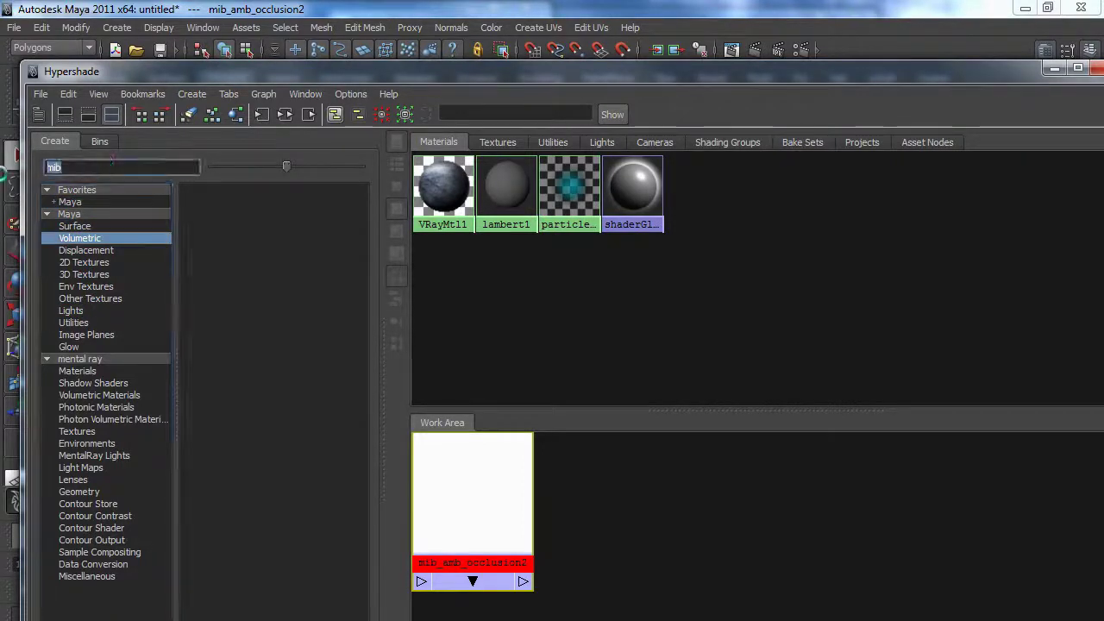
{"action": "key", "text": "BackSpace"}
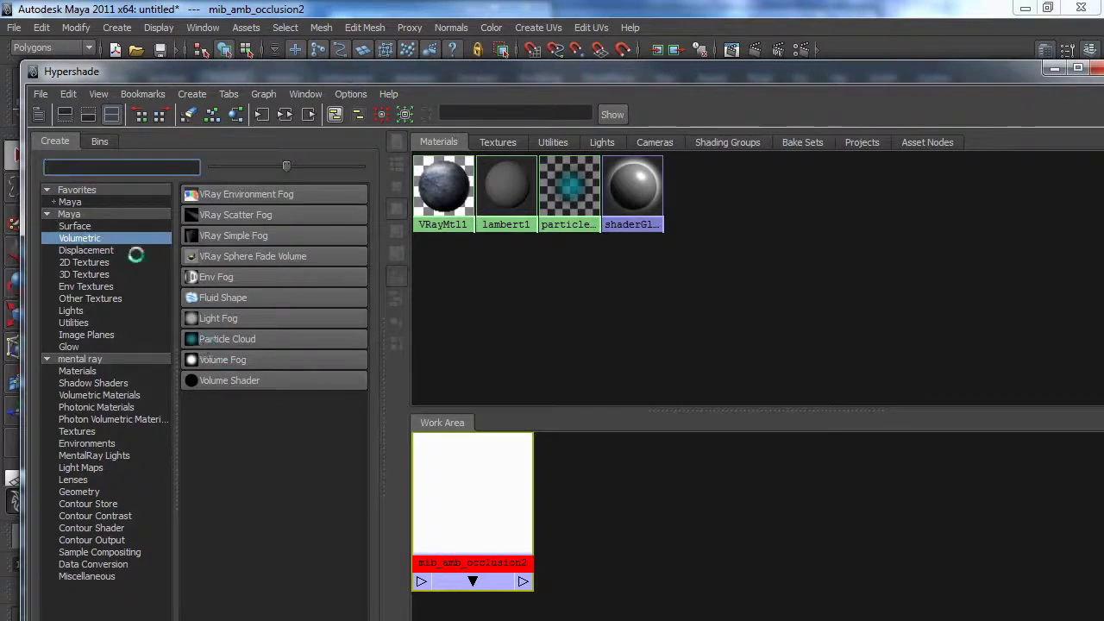
{"action": "type", "text": "surface"}
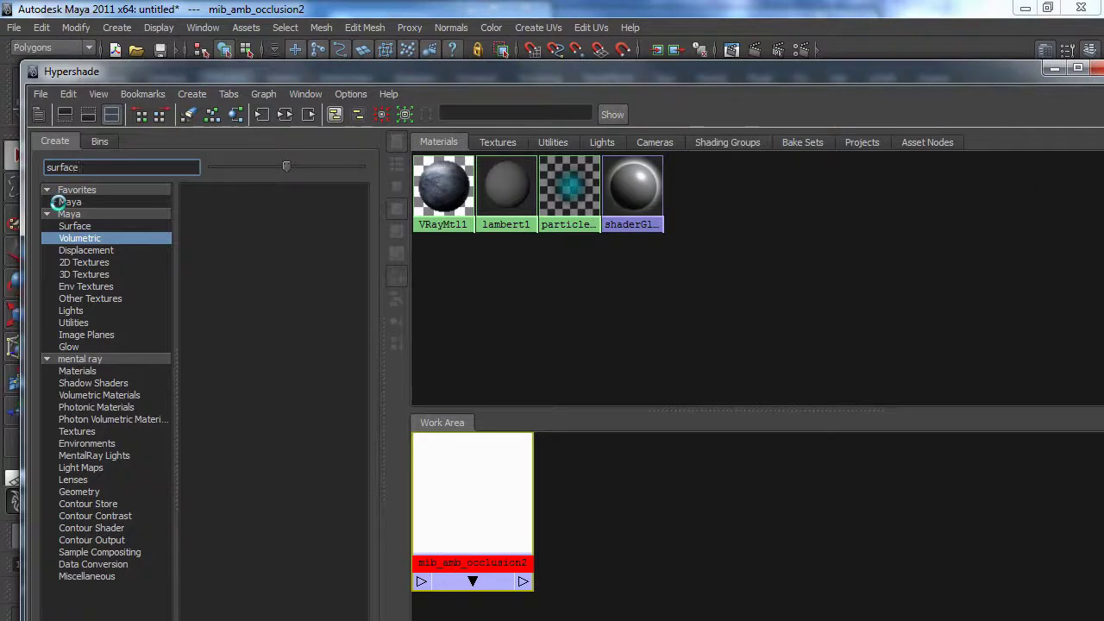
{"action": "left_click", "coordinate": [63, 212]}
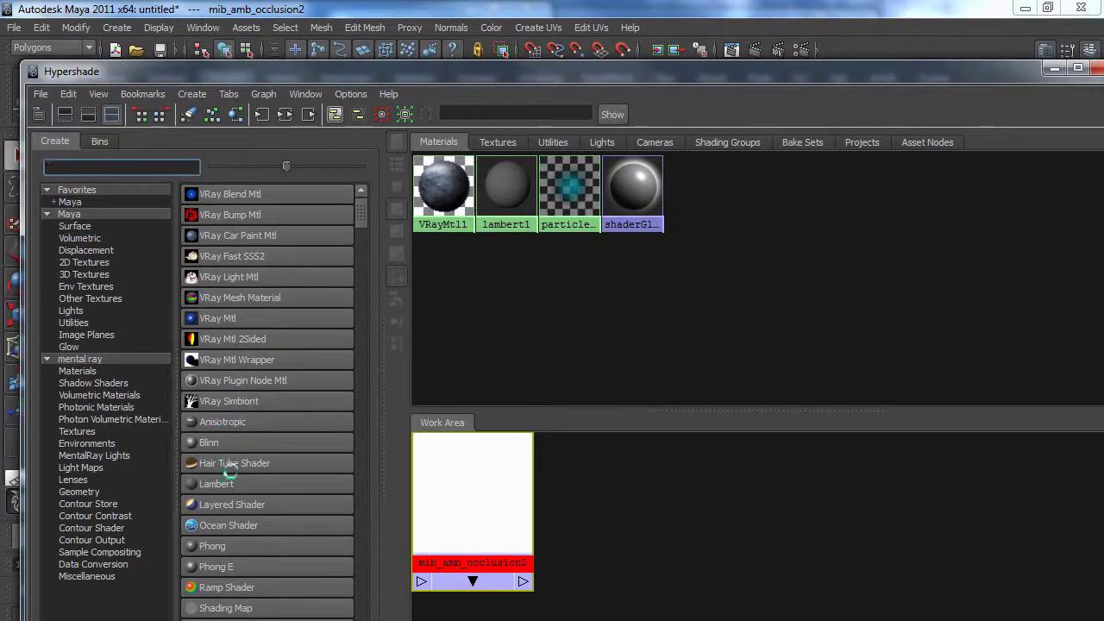
{"action": "scroll", "coordinate": [223, 421], "scroll_direction": "down", "scroll_amount": 2}
{"action": "left_click", "coordinate": [226, 505]}
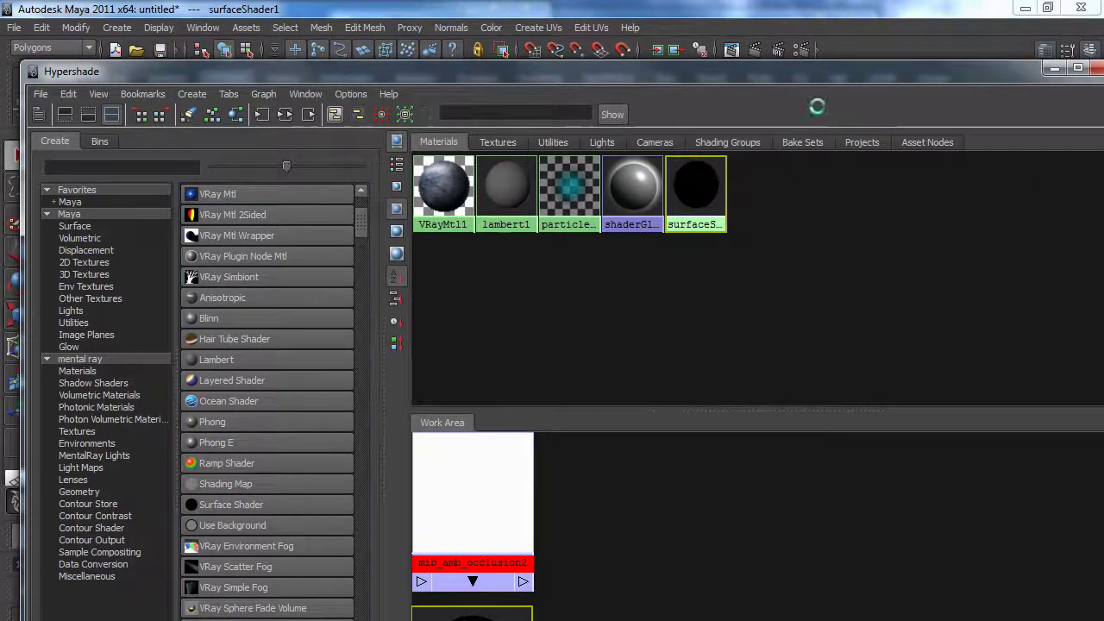
{"action": "left_click_drag", "start_coordinate": [830, 75], "coordinate": [464, 84]}
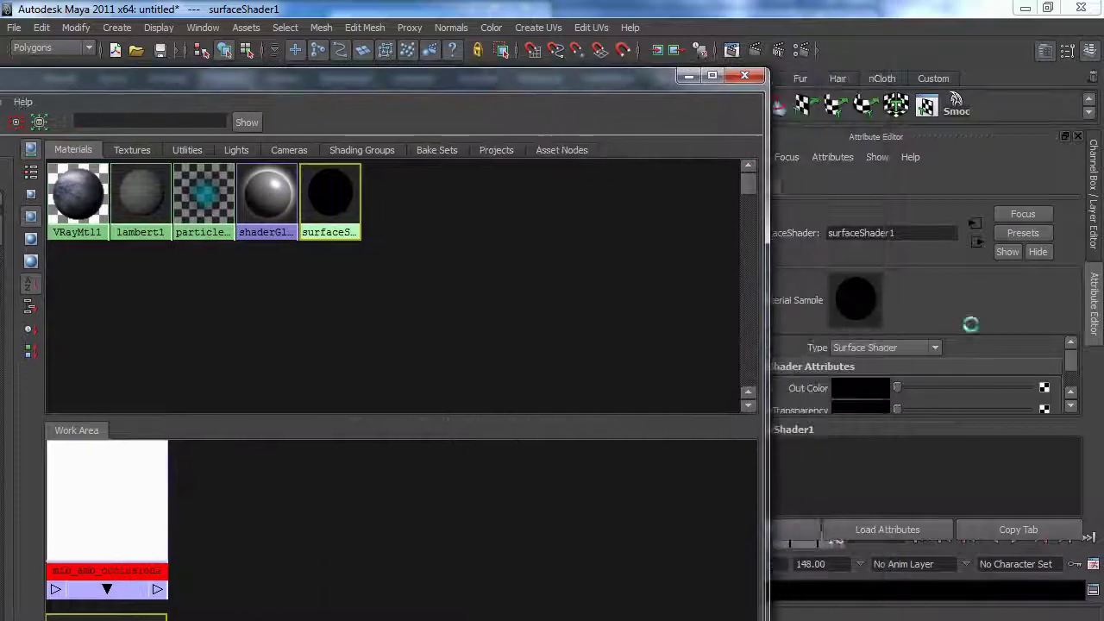
- Map a new mib_amb_occlusion node to the surface shader's Out Color and set its samples to 32
{"action": "left_click", "coordinate": [1041, 390]}
{"action": "left_click", "coordinate": [417, 61]}
{"action": "type", "text": "mib"}
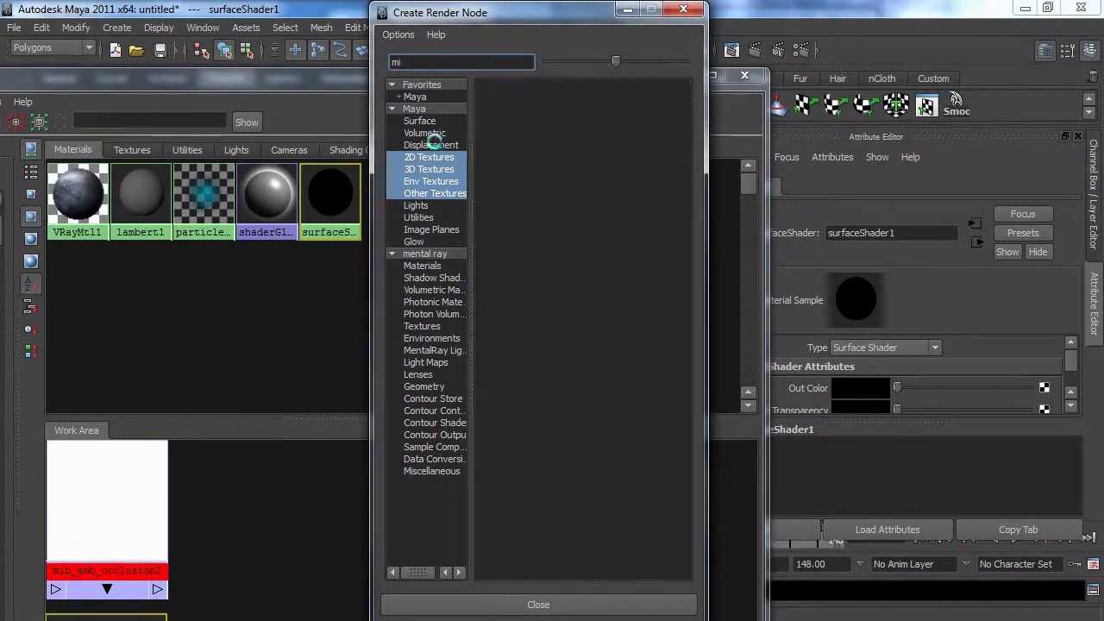
{"action": "key", "text": "BackSpace"}
{"action": "key", "text": "BackSpace"}
{"action": "key", "text": "BackSpace"}
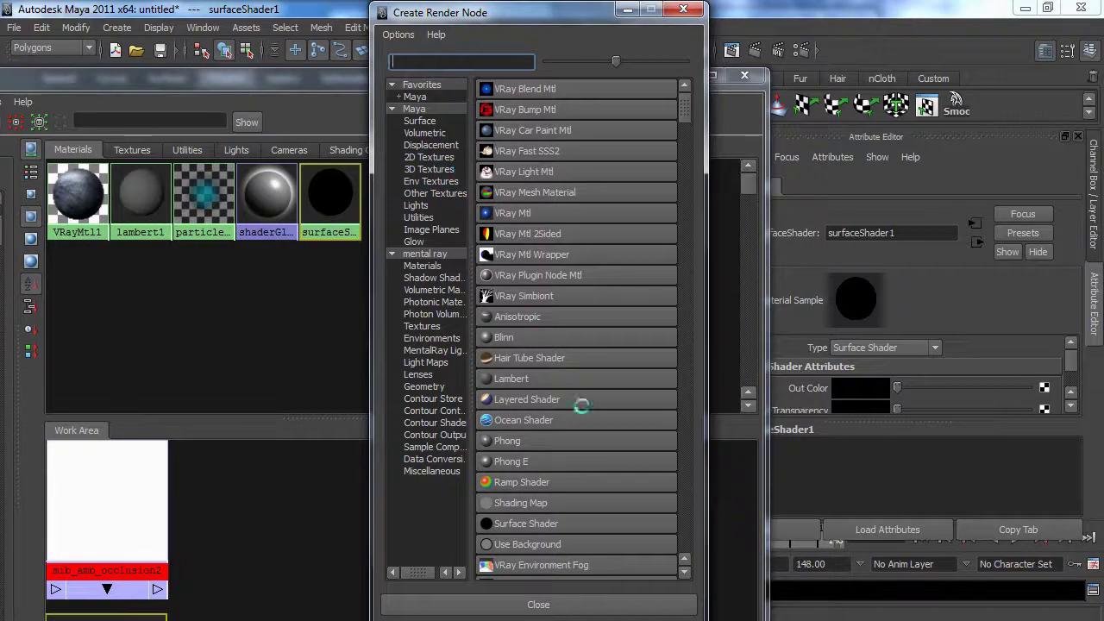
{"action": "type", "text": "mib"}
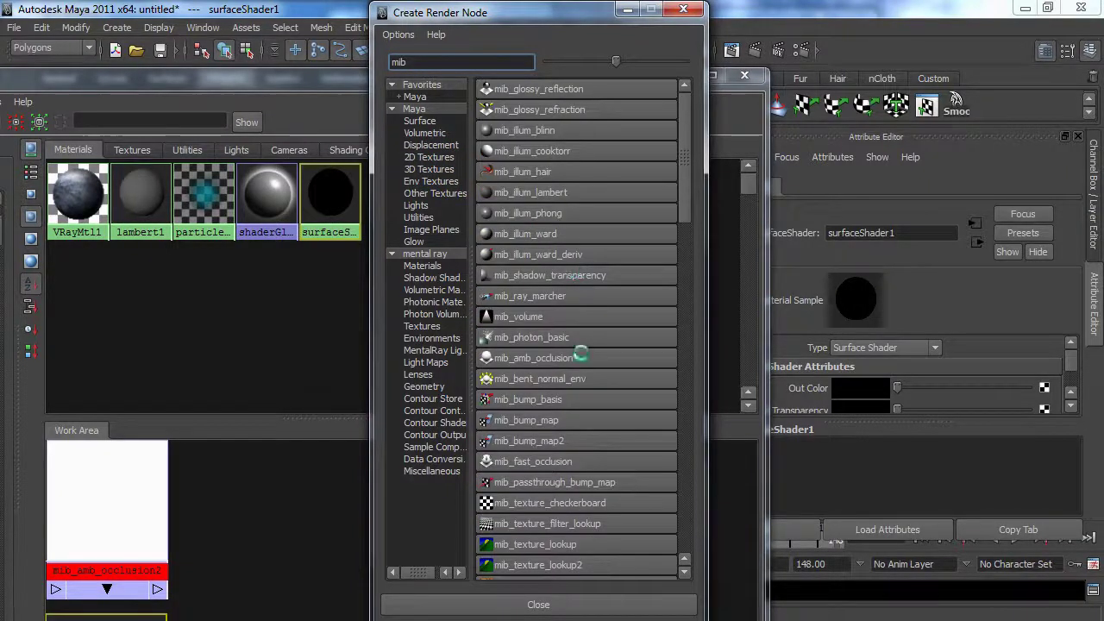
{"action": "left_click", "coordinate": [524, 359]}
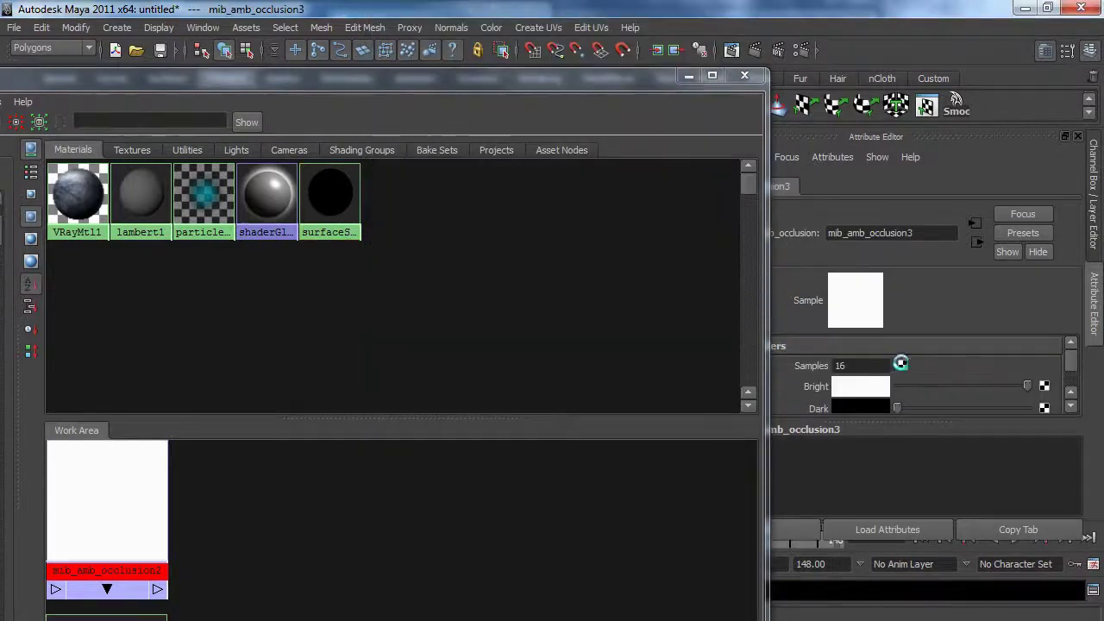
{"action": "left_click", "coordinate": [740, 75]}
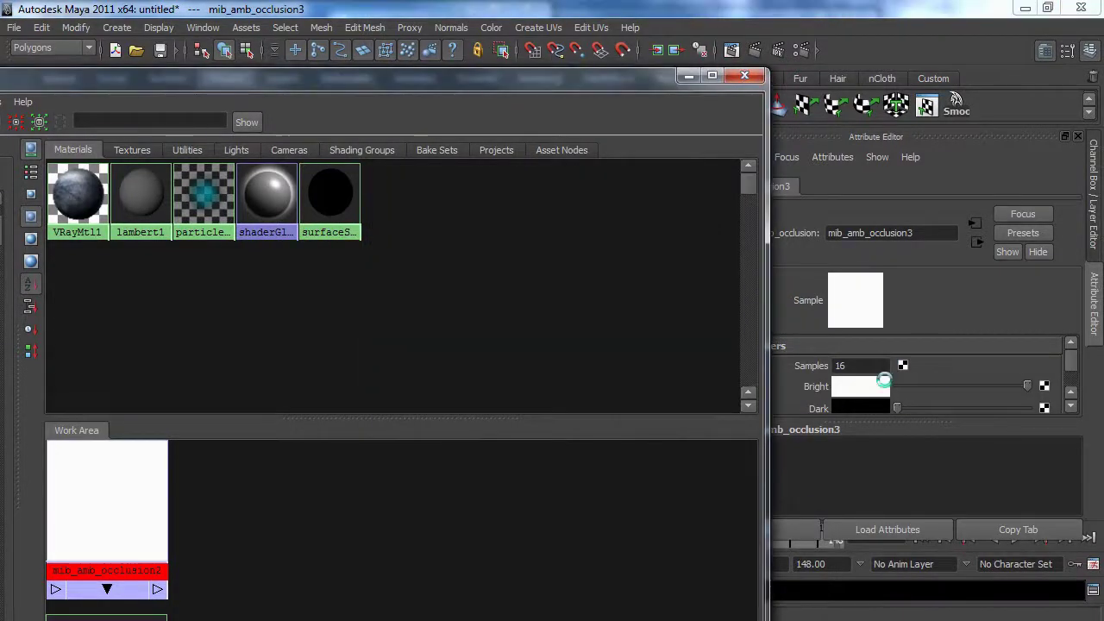
{"action": "type", "text": "32"}
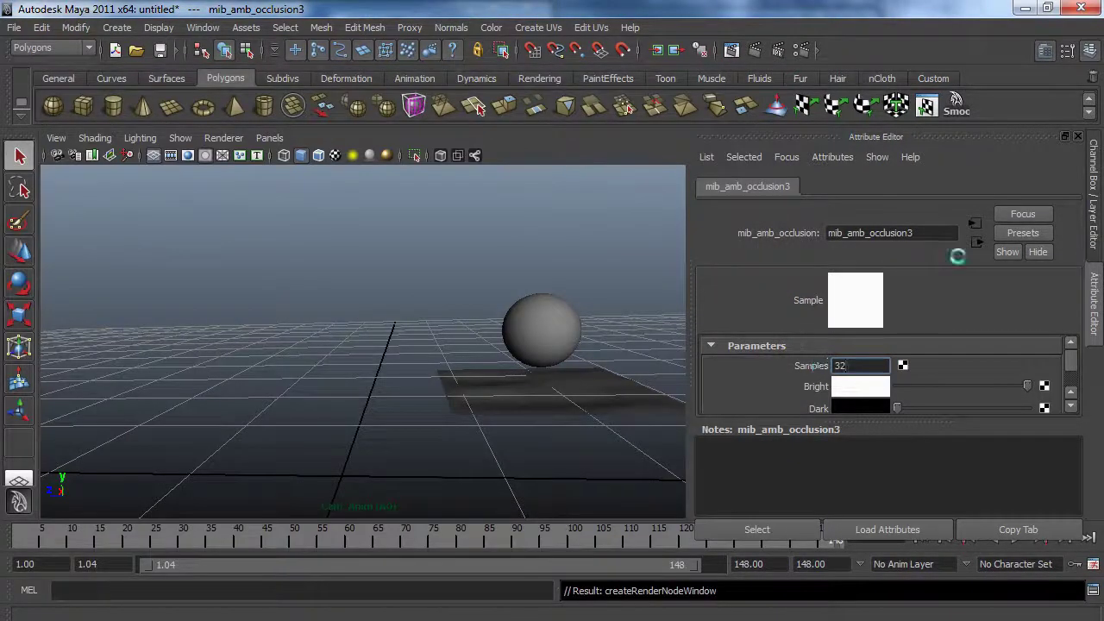
- Apply the new surface shader as the AO layer's material override and test render the layer with V-Ray
{"action": "left_click", "coordinate": [1091, 204]}
{"action": "right_click", "coordinate": [797, 444]}
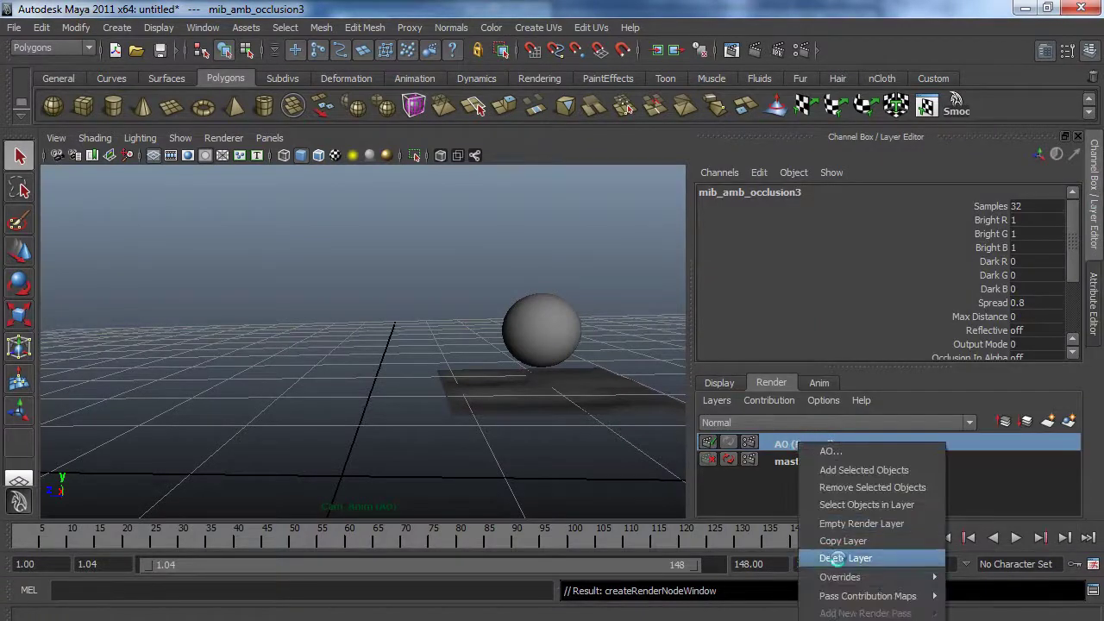
{"action": "mouse_move", "coordinate": [840, 577]}
{"action": "mouse_move", "coordinate": [690, 616]}
{"action": "left_click", "coordinate": [301, 113]}
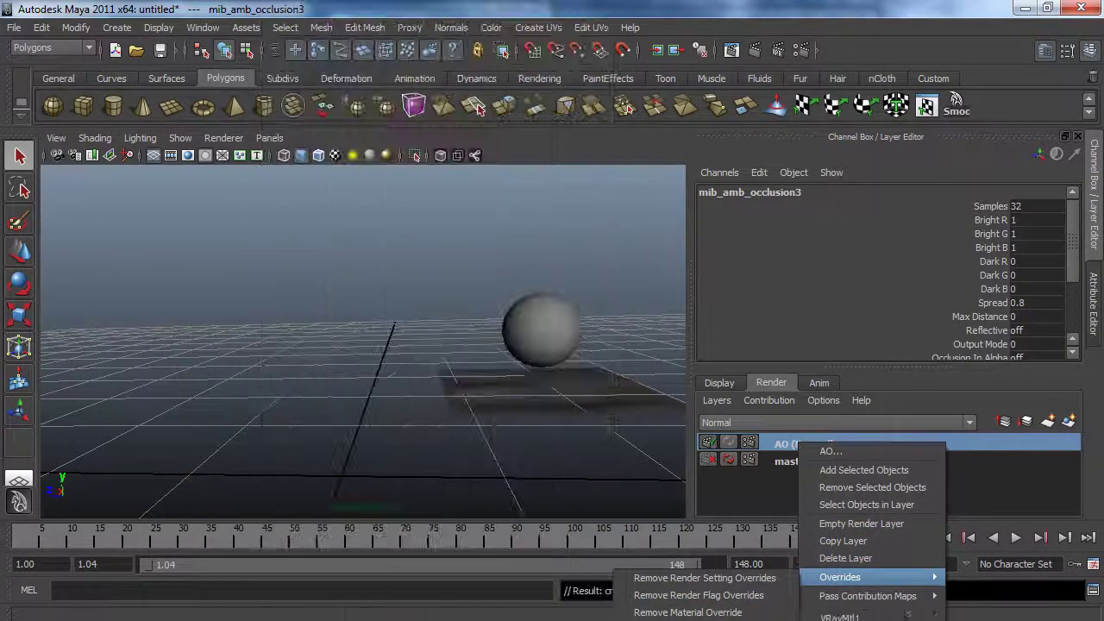
{"action": "left_click", "coordinate": [841, 617]}
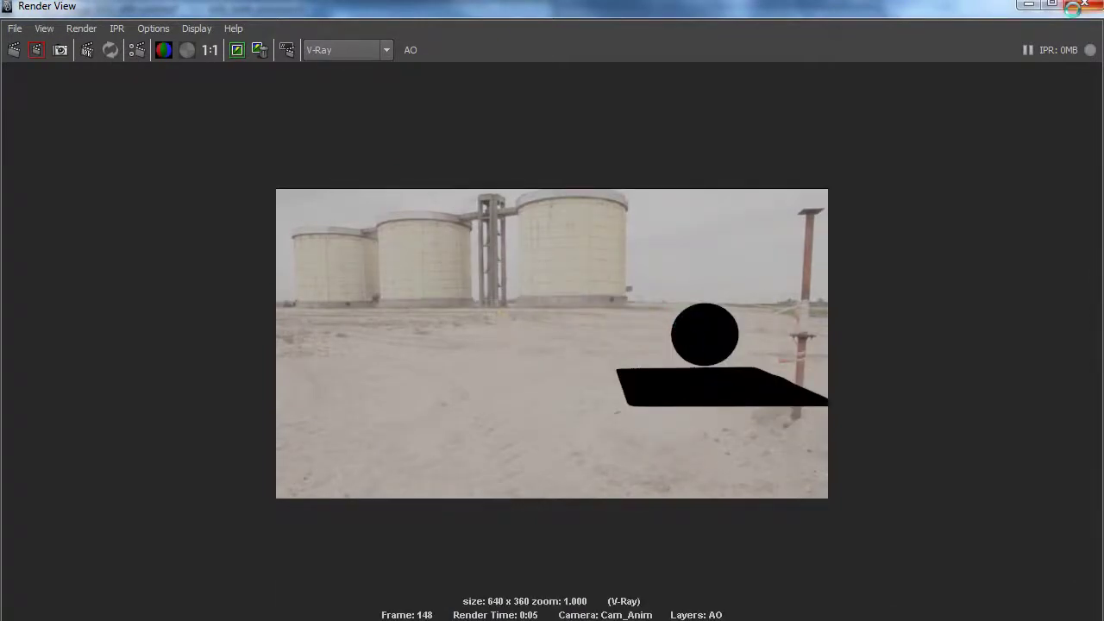
{"action": "left_click", "coordinate": [1078, 6]}
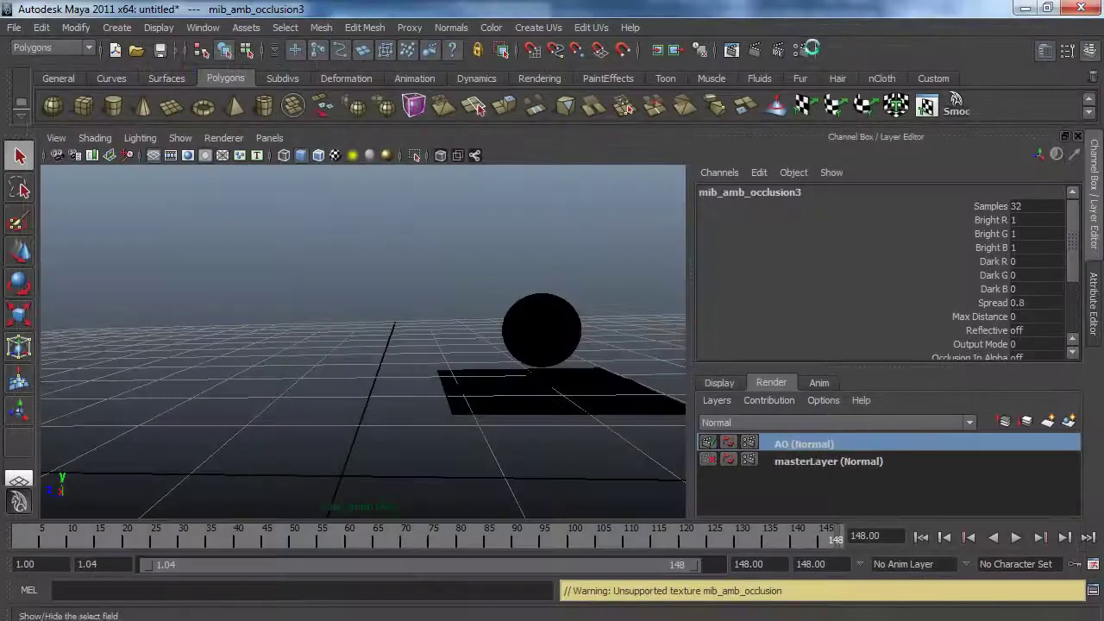
- Switch the AO layer's renderer to mental ray and enable Ambient Occlusion in its rendering features
{"action": "left_click", "coordinate": [802, 49]}
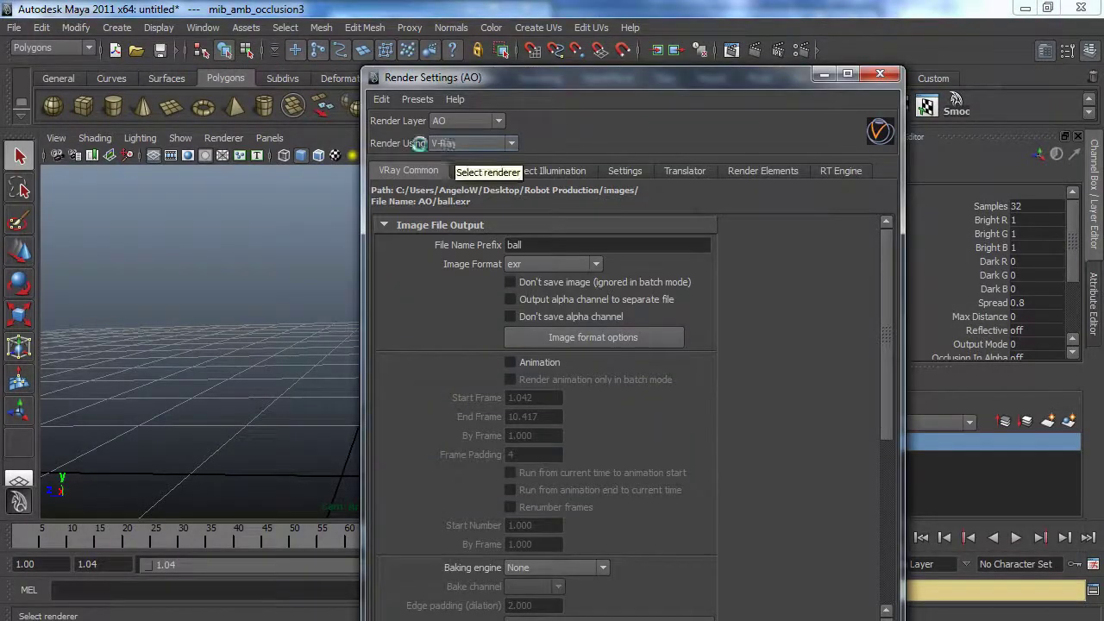
{"action": "left_click", "coordinate": [479, 143]}
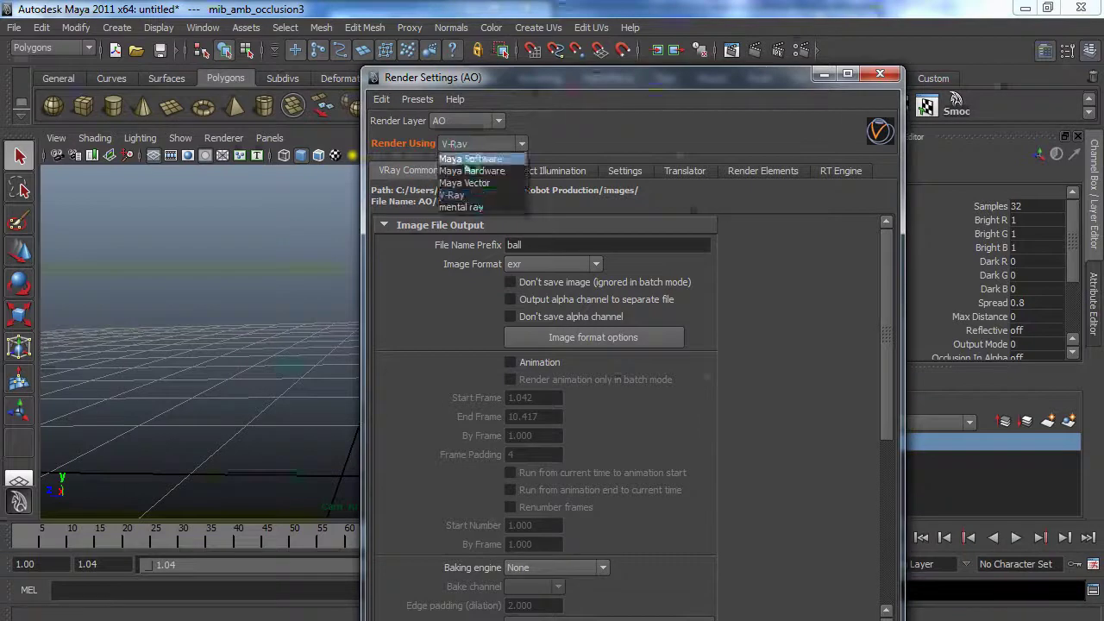
{"action": "left_click", "coordinate": [511, 204]}
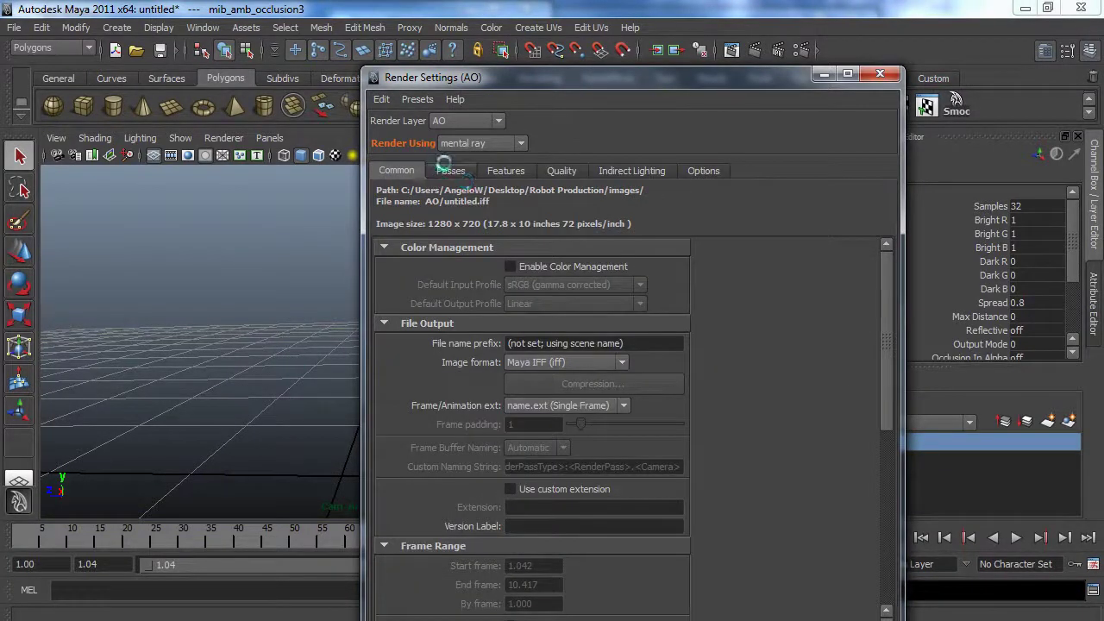
{"action": "left_click", "coordinate": [445, 169]}
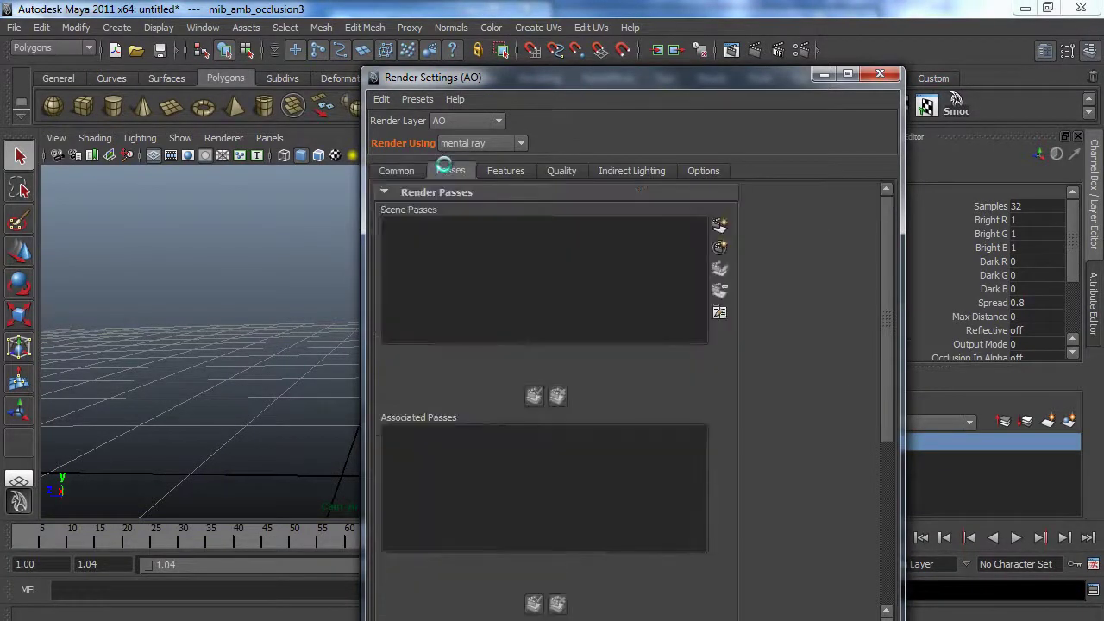
{"action": "left_click", "coordinate": [507, 171]}
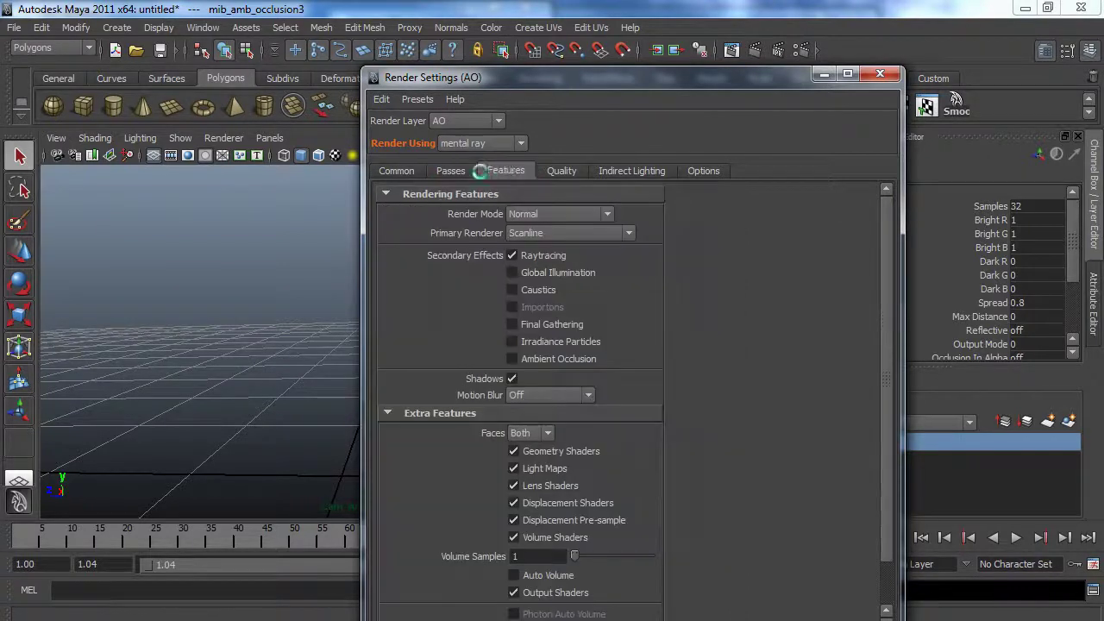
{"action": "left_click", "coordinate": [512, 359]}
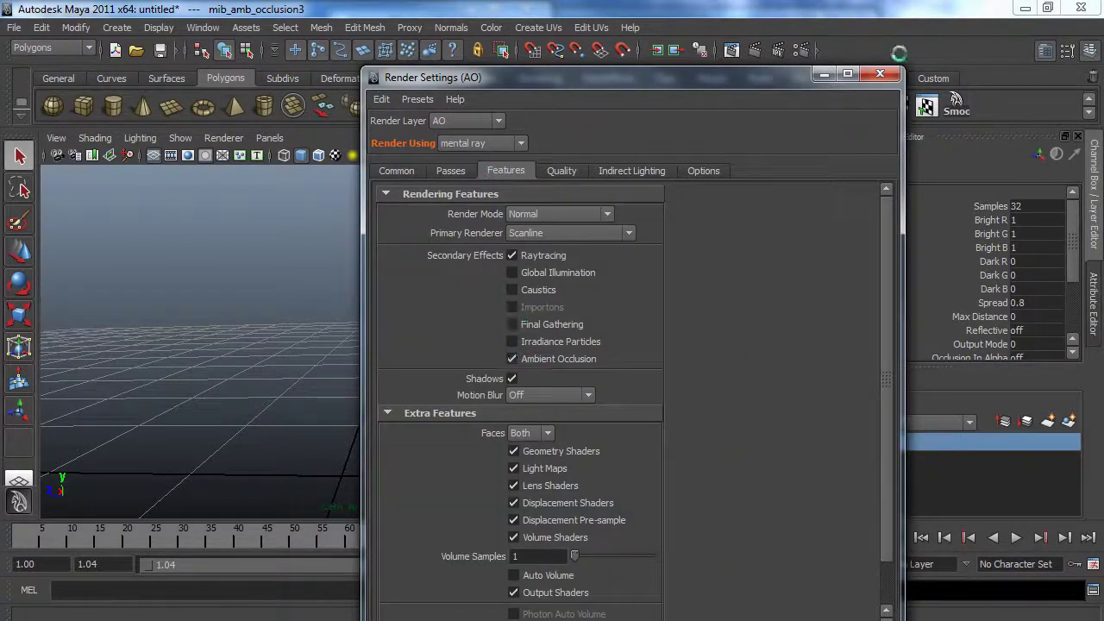
{"action": "left_click", "coordinate": [880, 73]}
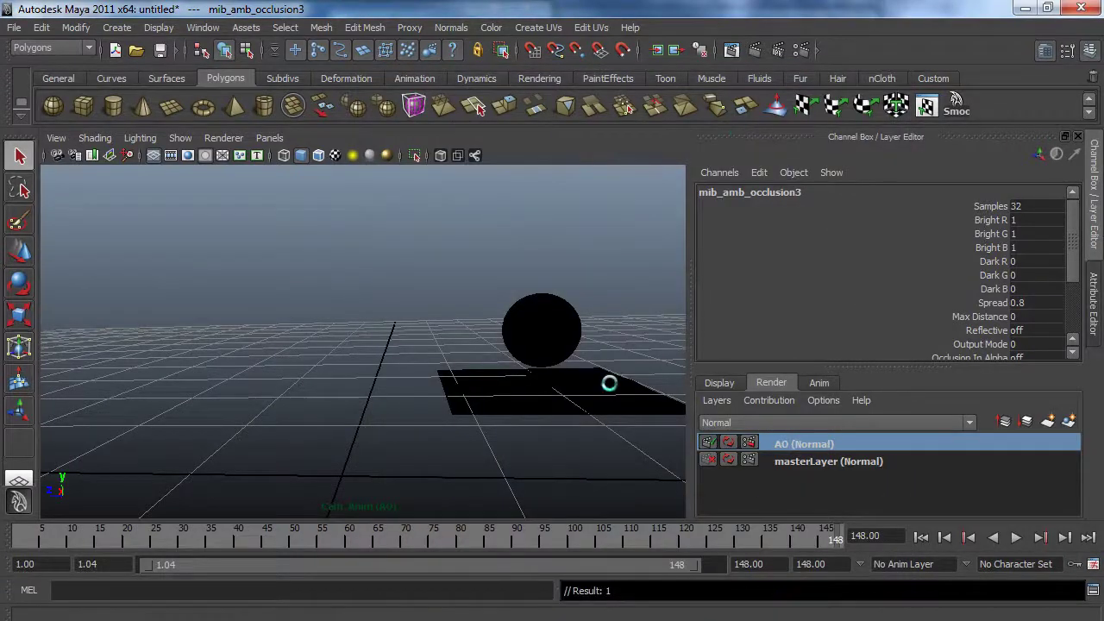
- Set the surface shader's occlusion texture to a black Bright and white Dark color, and test render the AO layer
{"action": "left_click", "coordinate": [618, 386]}
{"action": "left_click", "coordinate": [1092, 293]}
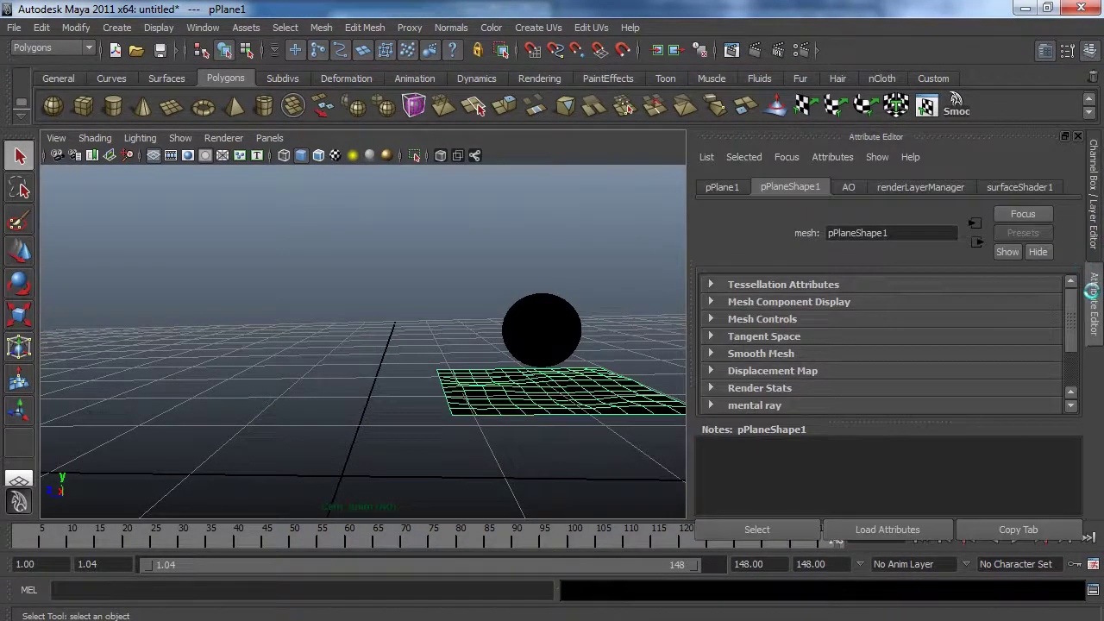
{"action": "left_click", "coordinate": [1050, 185]}
{"action": "scroll", "coordinate": [941, 399], "scroll_direction": "down", "scroll_amount": 2}
{"action": "scroll", "coordinate": [912, 404], "scroll_direction": "down", "scroll_amount": 1}
{"action": "scroll", "coordinate": [914, 404], "scroll_direction": "up", "scroll_amount": 1}
{"action": "scroll", "coordinate": [919, 387], "scroll_direction": "up", "scroll_amount": 3}
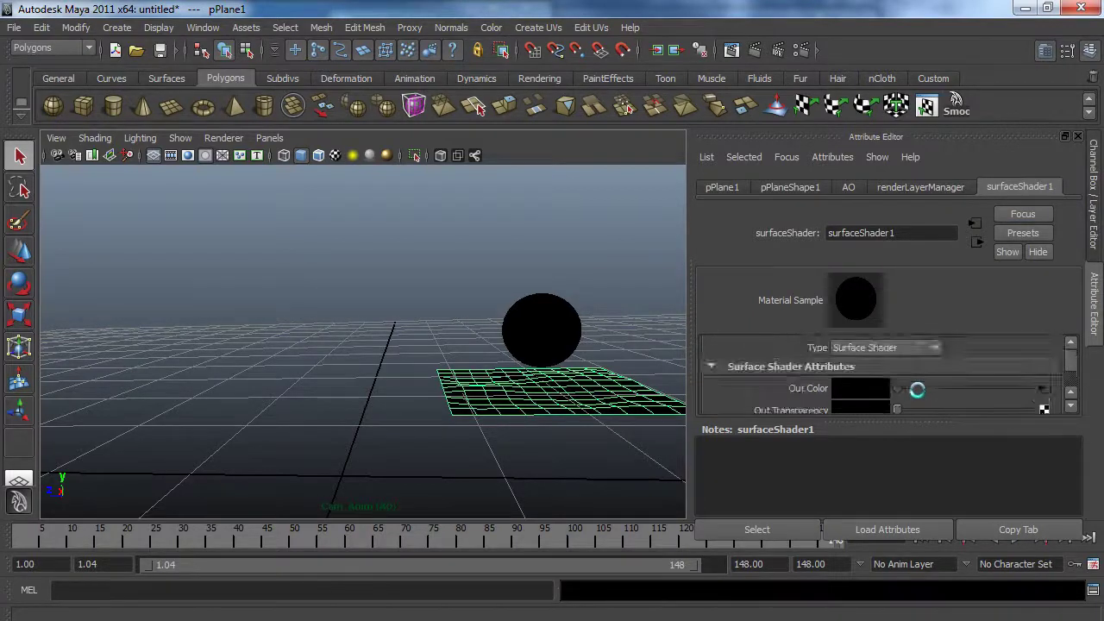
{"action": "left_click", "coordinate": [1040, 387]}
{"action": "left_click_drag", "start_coordinate": [890, 409], "coordinate": [813, 388]}
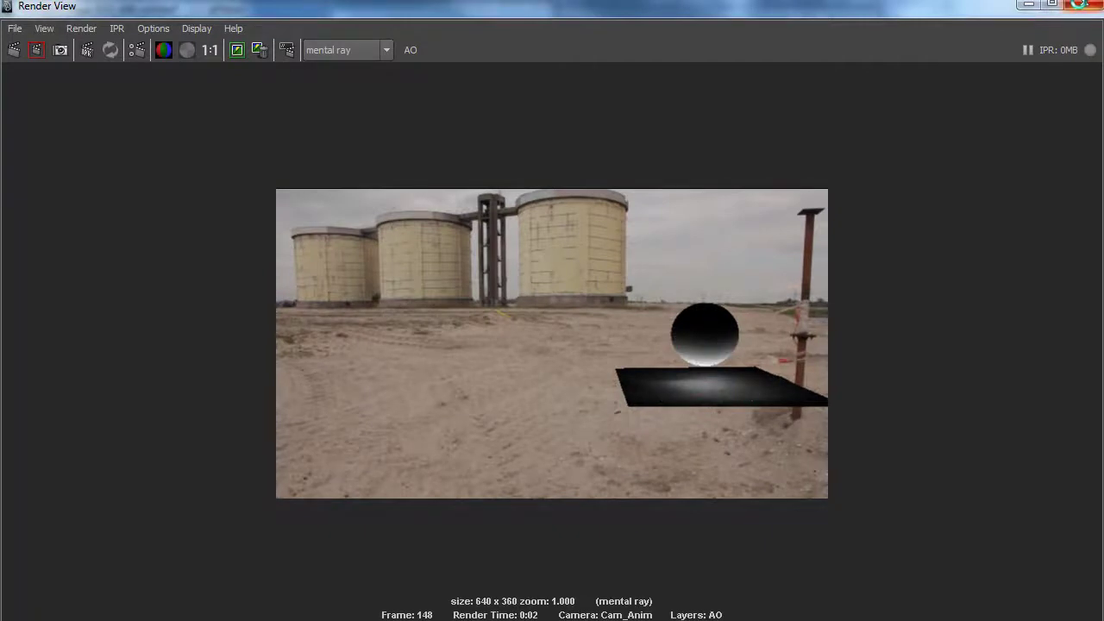
{"action": "left_click", "coordinate": [1085, 5]}
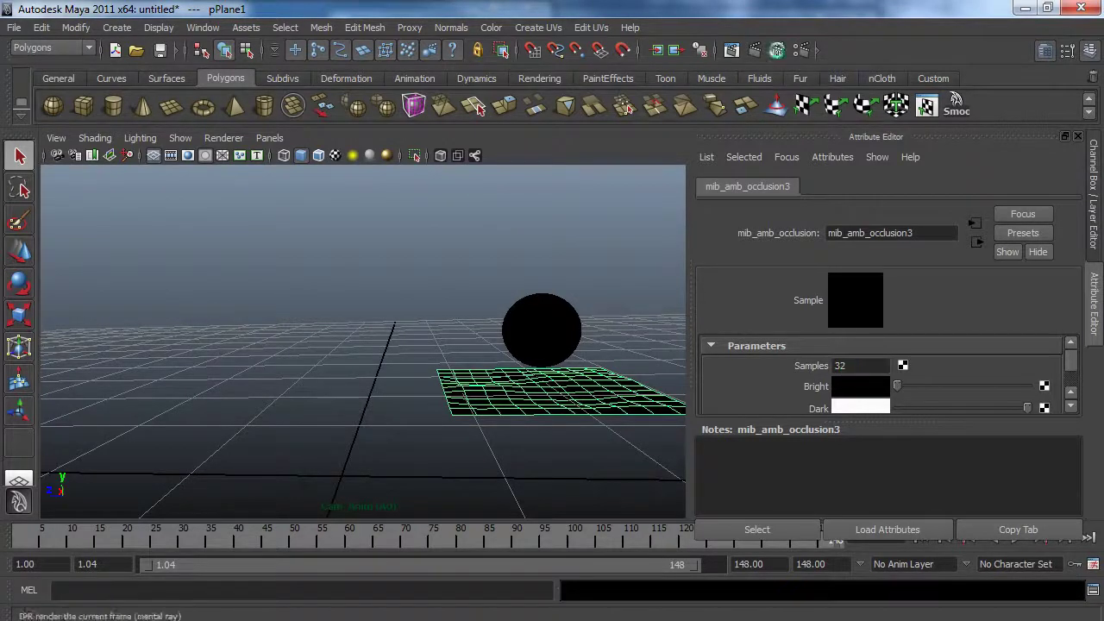
- Set the AO layer's mental ray quality to Adaptive Sampling with a max sample level of 2 and test render it
{"action": "left_click", "coordinate": [796, 50]}
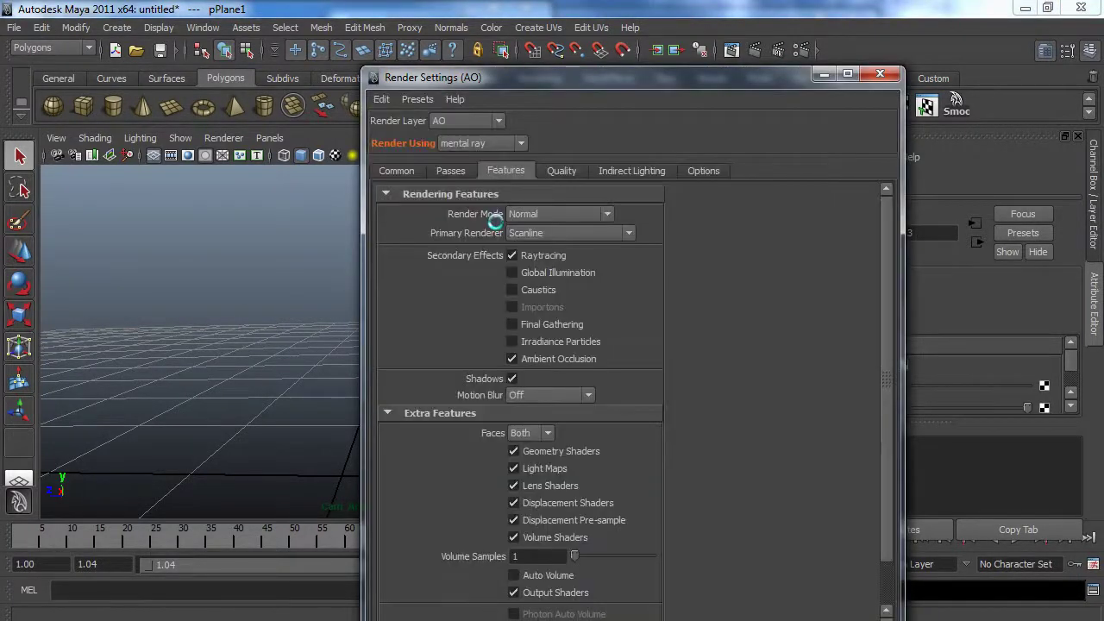
{"action": "left_click", "coordinate": [552, 170]}
{"action": "left_click", "coordinate": [557, 257]}
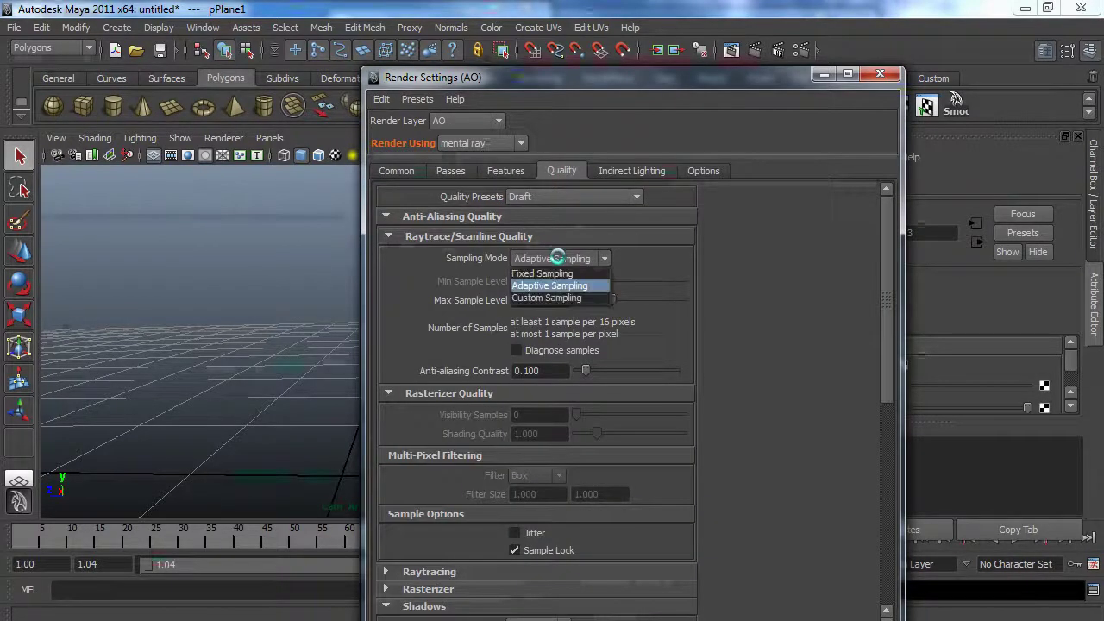
{"action": "left_click", "coordinate": [586, 285]}
{"action": "left_click_drag", "start_coordinate": [611, 299], "coordinate": [647, 301]}
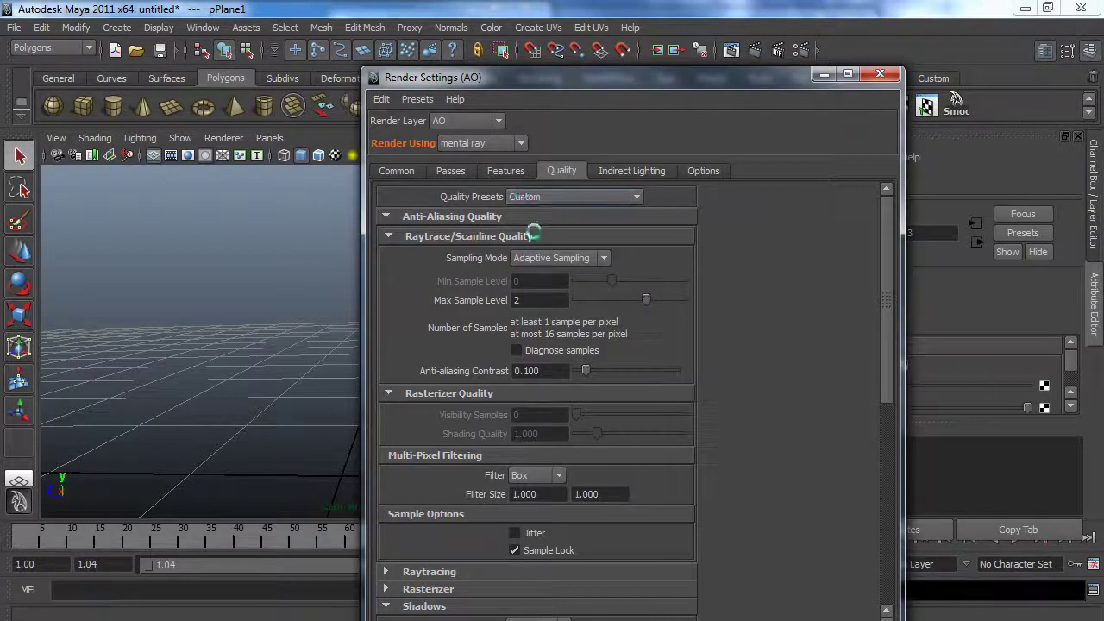
{"action": "left_click", "coordinate": [404, 170]}
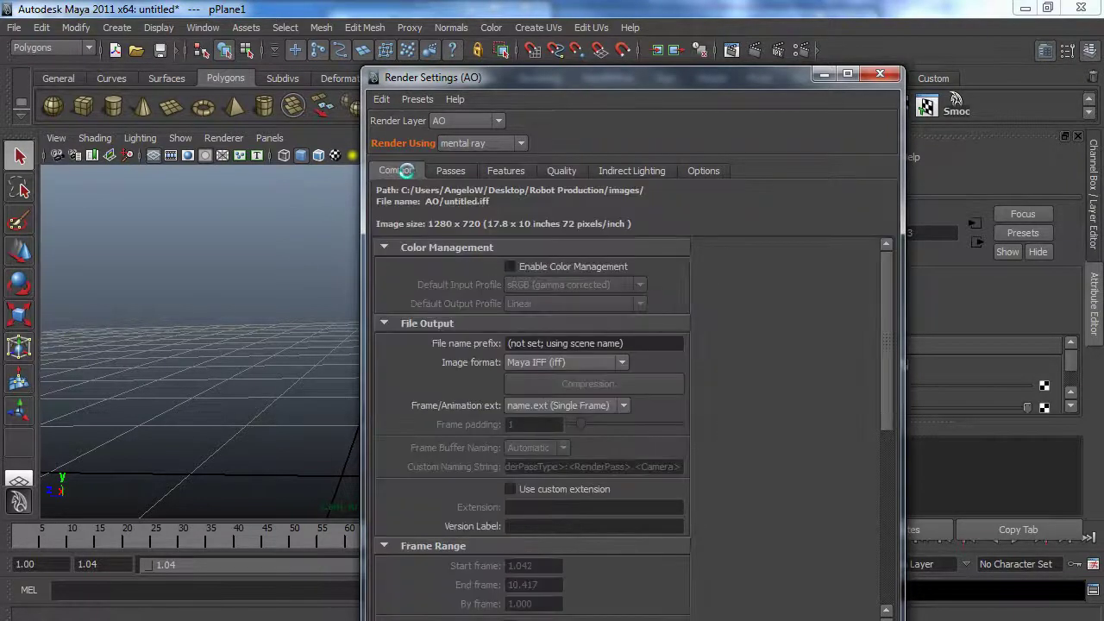
{"action": "left_click", "coordinate": [880, 73]}
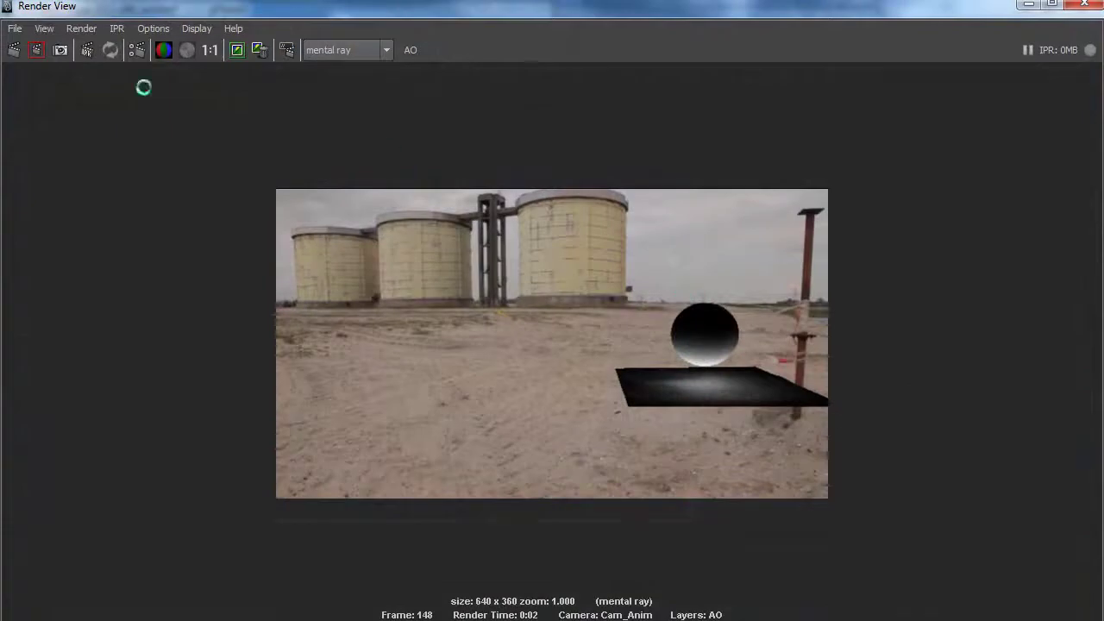
{"action": "left_click", "coordinate": [1085, 5]}
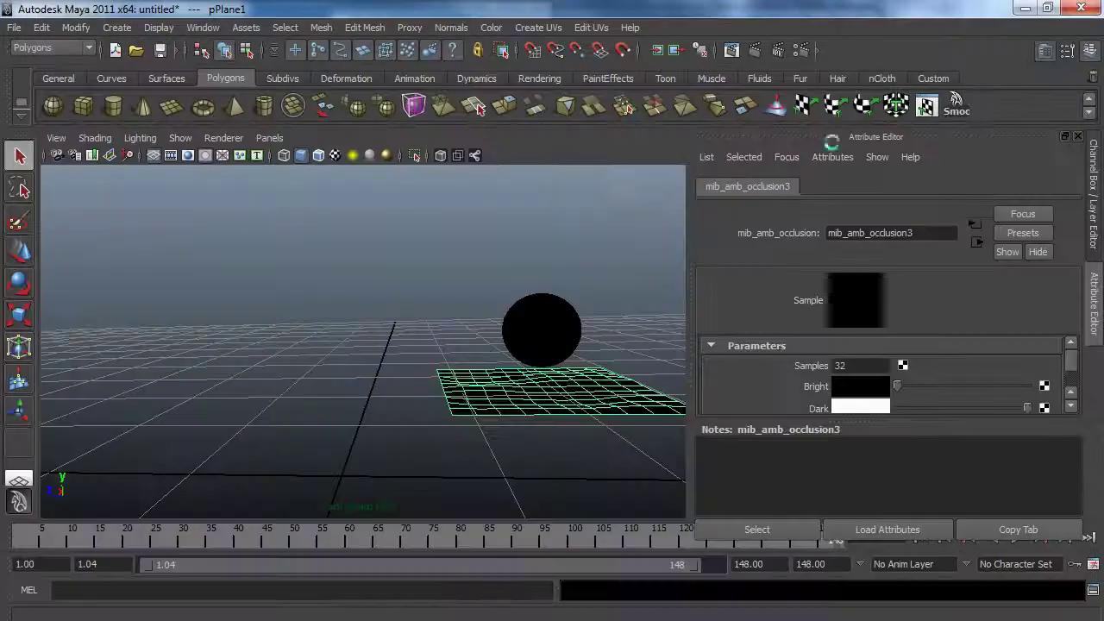
- Open Cam_Anim's environment attributes and set the display mode of its imagePlane2 to None
{"action": "left_click", "coordinate": [72, 156]}
{"action": "scroll", "coordinate": [828, 364], "scroll_direction": "down", "scroll_amount": 3}
{"action": "scroll", "coordinate": [871, 362], "scroll_direction": "down", "scroll_amount": 2}
{"action": "scroll", "coordinate": [872, 363], "scroll_direction": "down", "scroll_amount": 10}
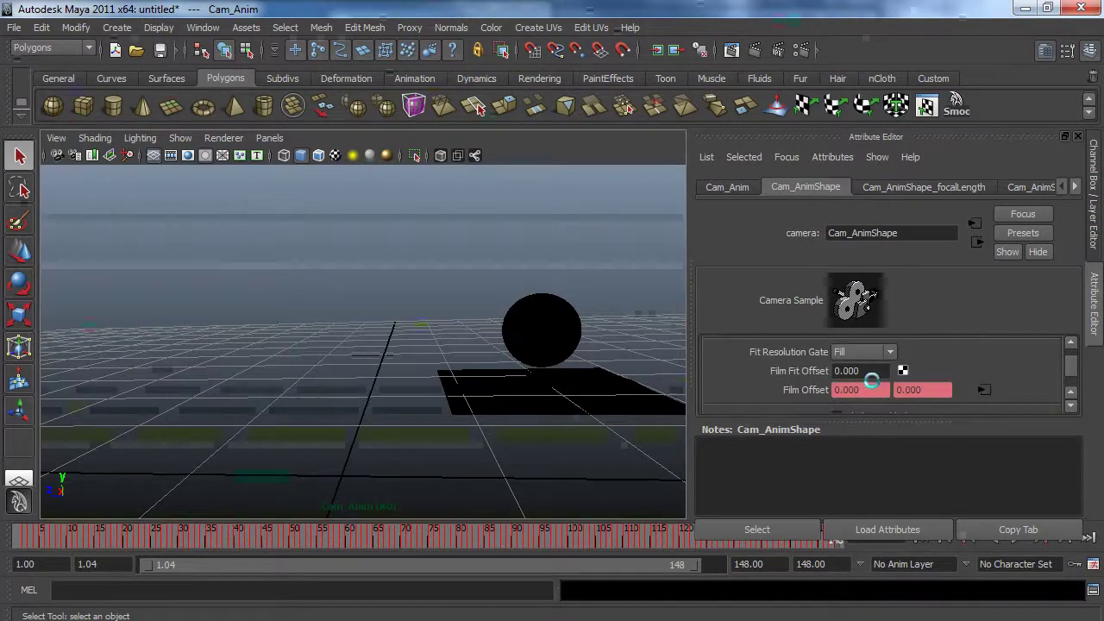
{"action": "scroll", "coordinate": [871, 380], "scroll_direction": "down", "scroll_amount": 5}
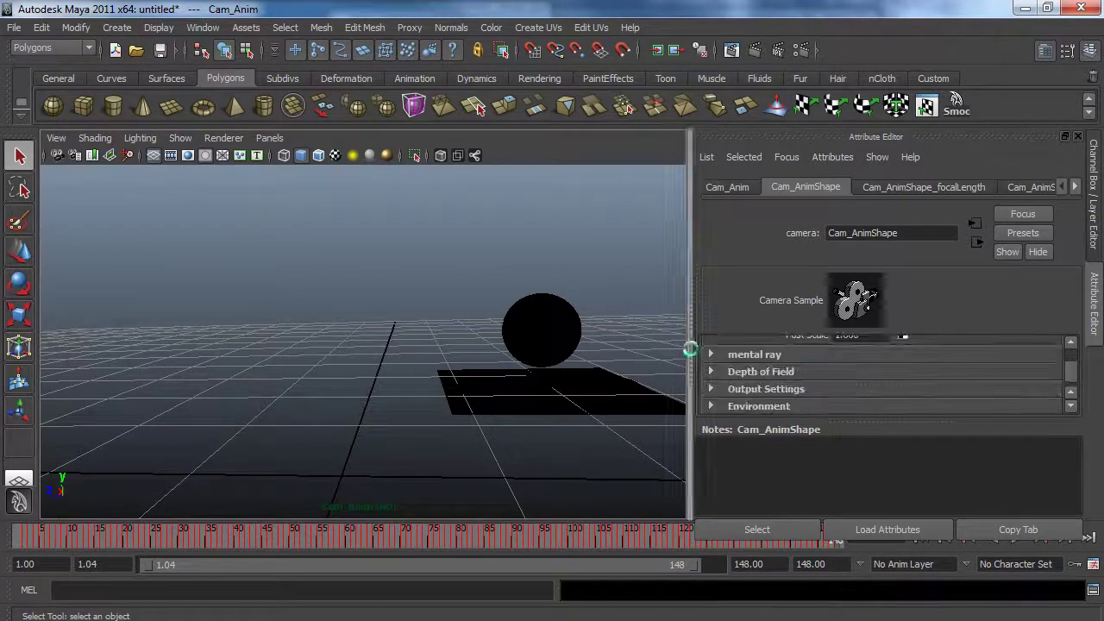
{"action": "scroll", "coordinate": [777, 361], "scroll_direction": "up", "scroll_amount": 15}
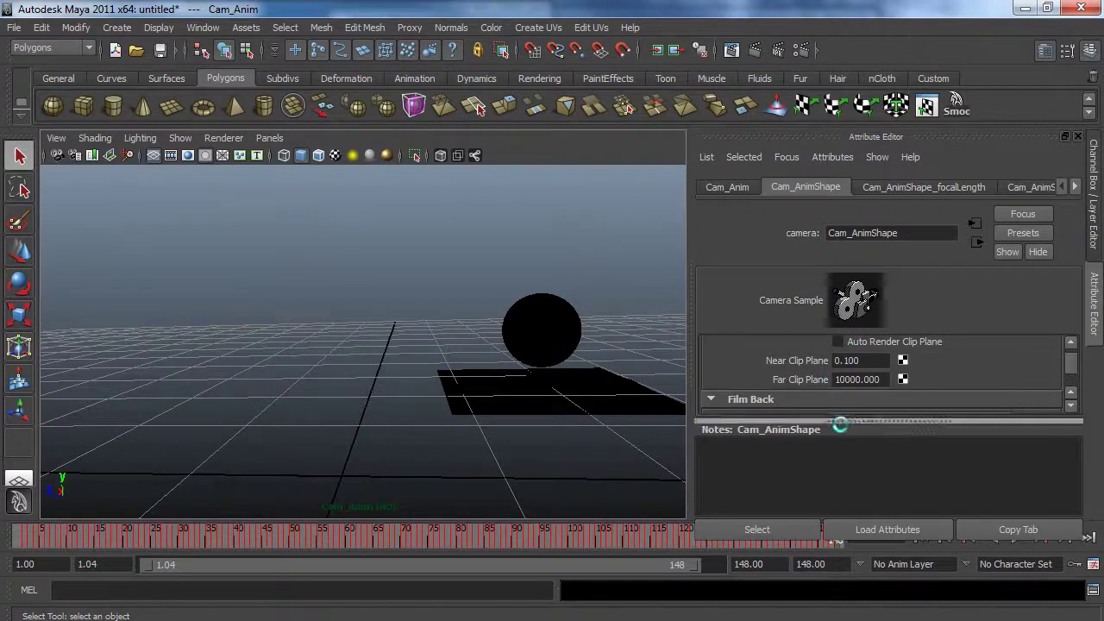
{"action": "left_click_drag", "start_coordinate": [838, 422], "coordinate": [853, 492]}
{"action": "scroll", "coordinate": [853, 483], "scroll_direction": "down", "scroll_amount": 5}
{"action": "scroll", "coordinate": [854, 464], "scroll_direction": "down", "scroll_amount": 3}
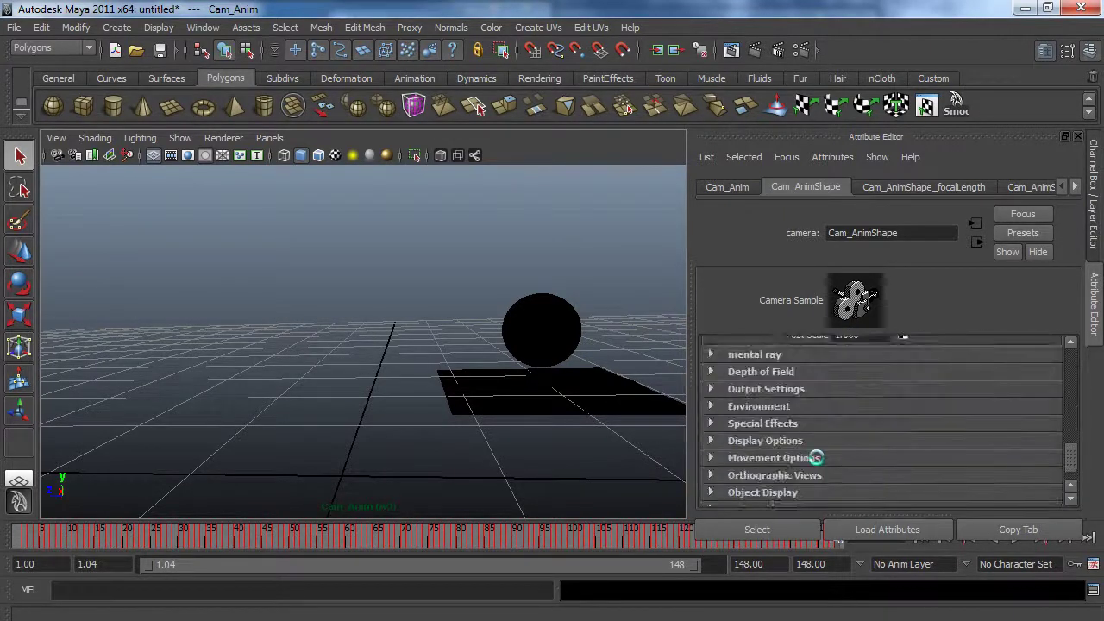
{"action": "left_click", "coordinate": [710, 405]}
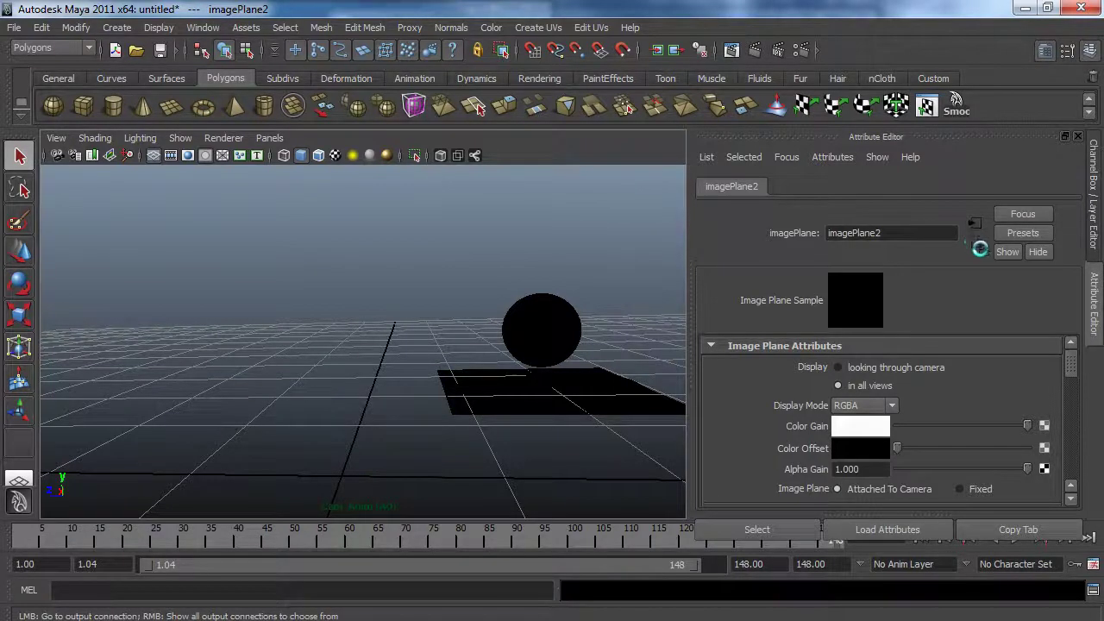
{"action": "left_click", "coordinate": [863, 406]}
{"action": "left_click", "coordinate": [850, 423]}
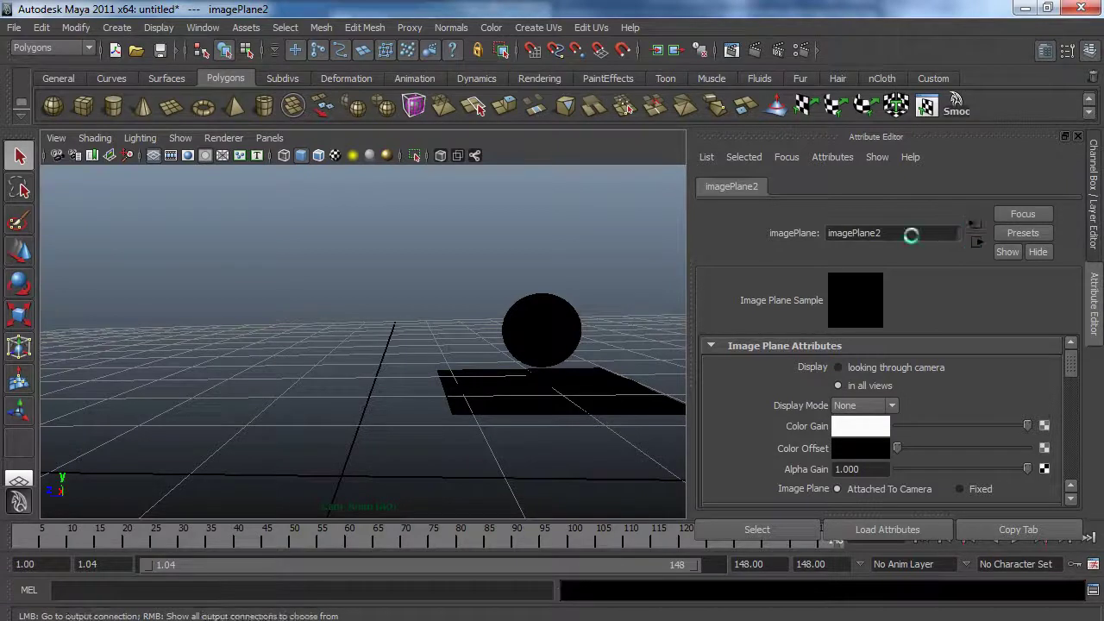
- Set the display mode of the camera's footage plane, imagePlane1, to None and test render the AO layer
{"action": "left_click", "coordinate": [972, 248]}
{"action": "scroll", "coordinate": [994, 431], "scroll_direction": "down", "scroll_amount": 1}
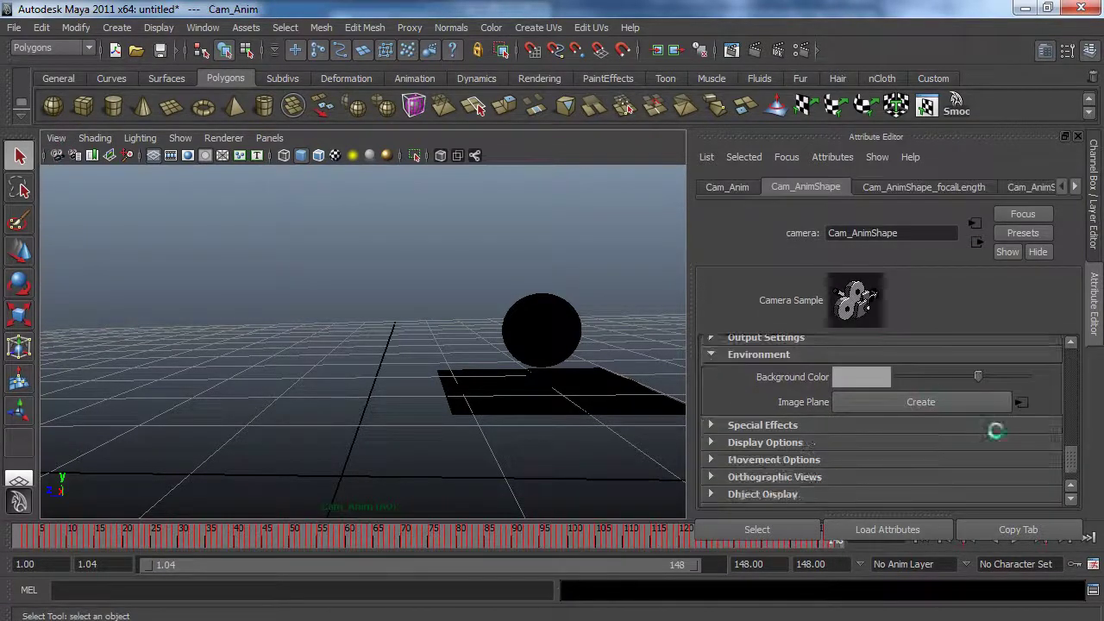
{"action": "left_click", "coordinate": [1020, 402]}
{"action": "left_click", "coordinate": [863, 406]}
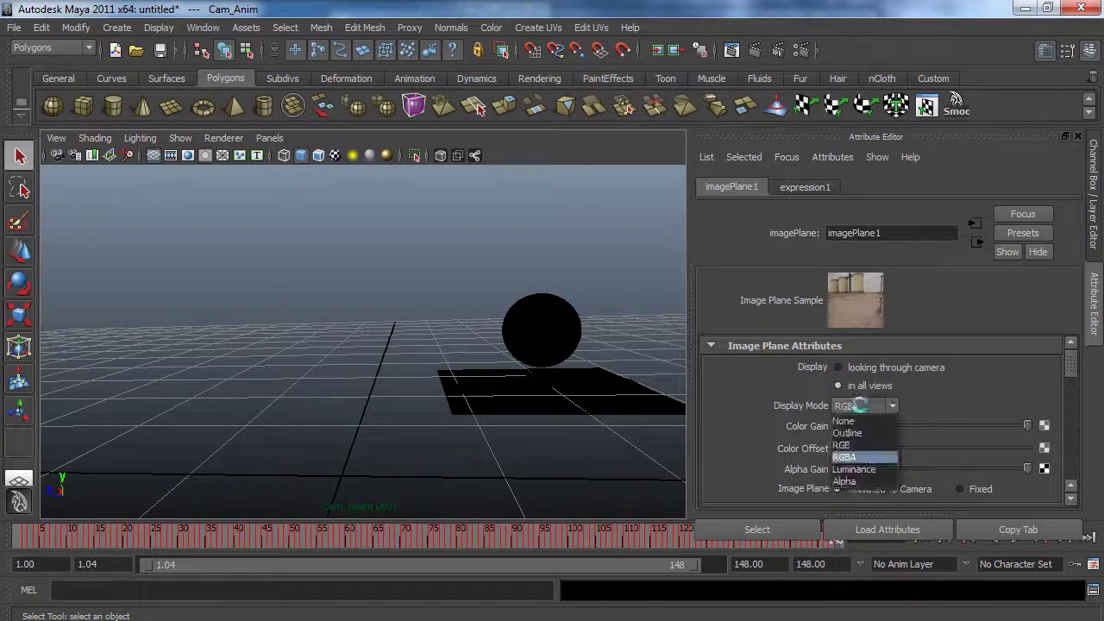
{"action": "left_click", "coordinate": [845, 421]}
{"action": "left_click", "coordinate": [607, 239]}
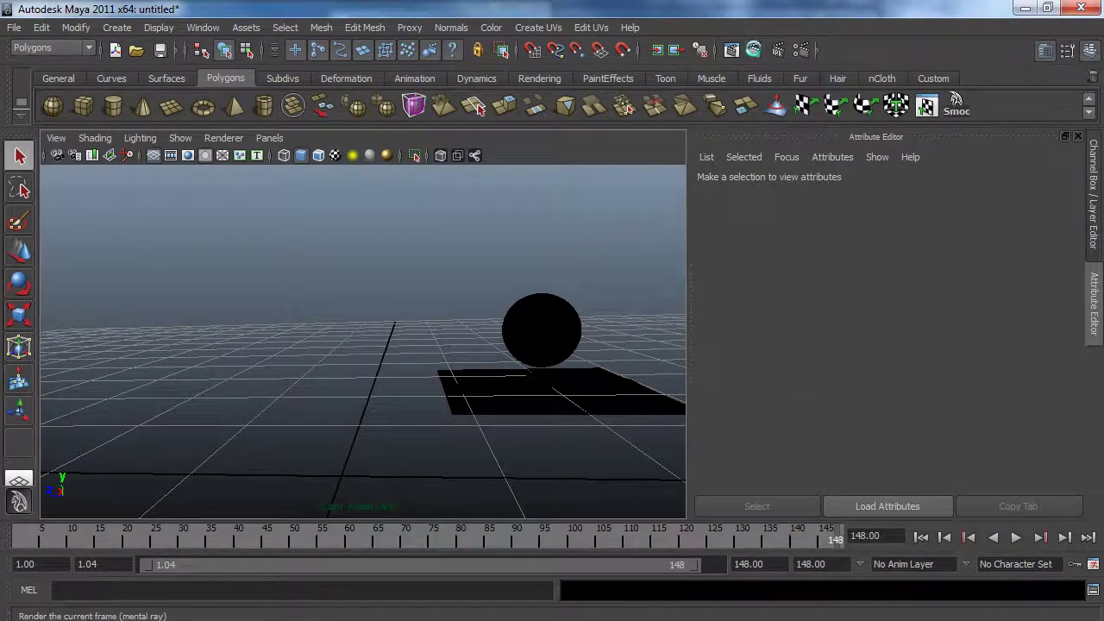
{"action": "left_click", "coordinate": [749, 48]}
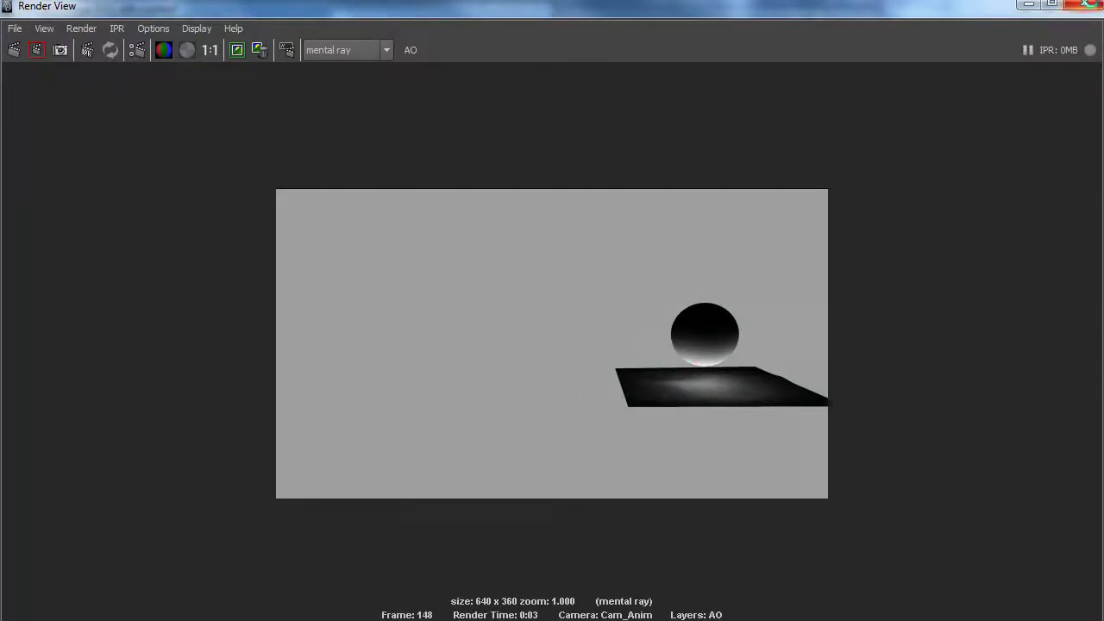
{"action": "left_click", "coordinate": [1085, 4]}
- Set Cam_Anim's environment background color to black and test render the AO layer
{"action": "left_click", "coordinate": [53, 154]}
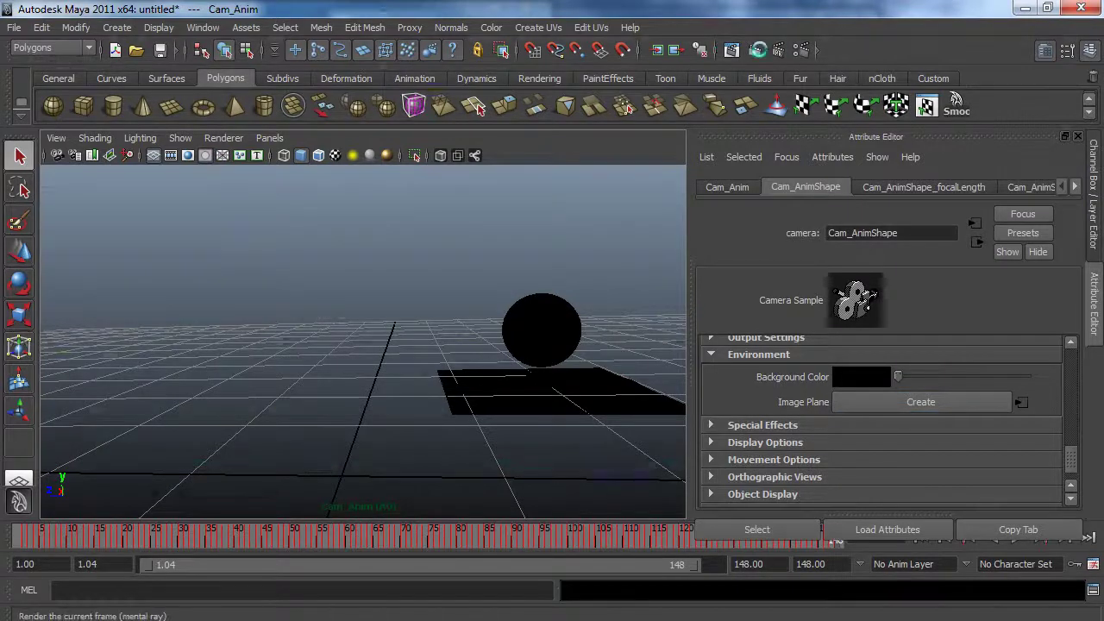
{"action": "left_click", "coordinate": [754, 50]}
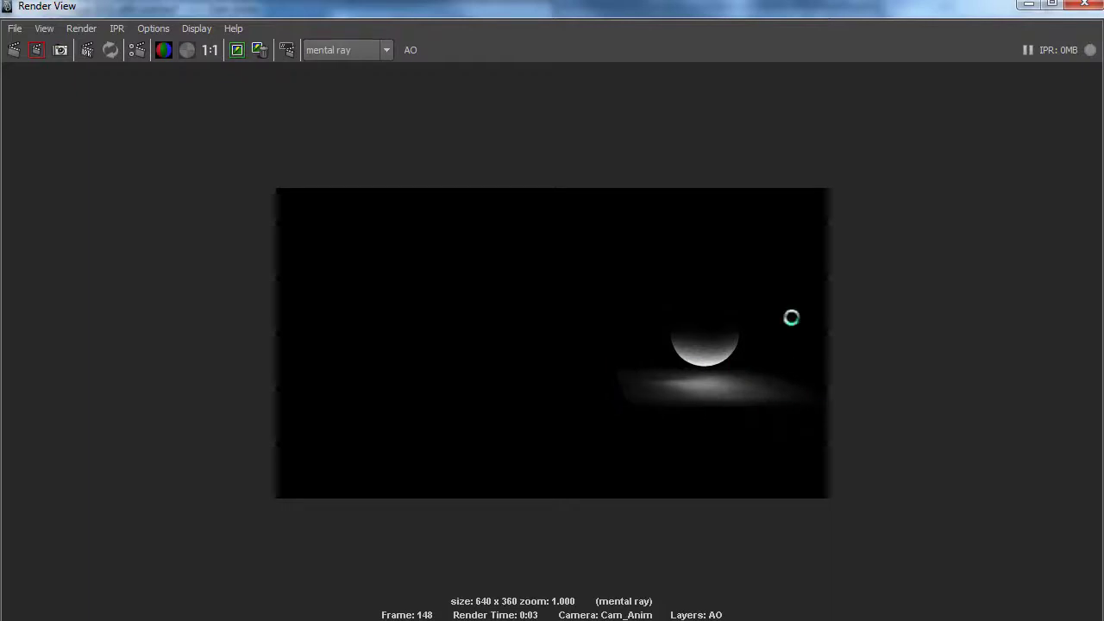
{"action": "left_click", "coordinate": [1083, 6]}
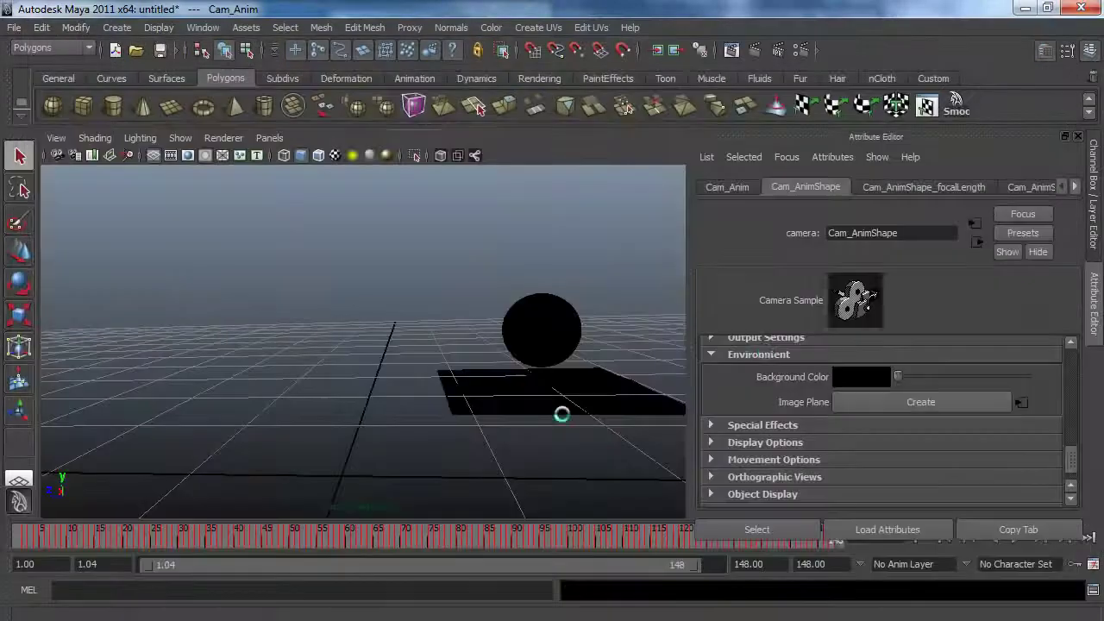
- Scale the ground plane up uniformly to about 4.44 and test render the AO layer
{"action": "left_click", "coordinate": [570, 399]}
{"action": "key", "text": "r"}
{"action": "left_click_drag", "start_coordinate": [545, 391], "coordinate": [690, 387]}
{"action": "left_click", "coordinate": [760, 50]}
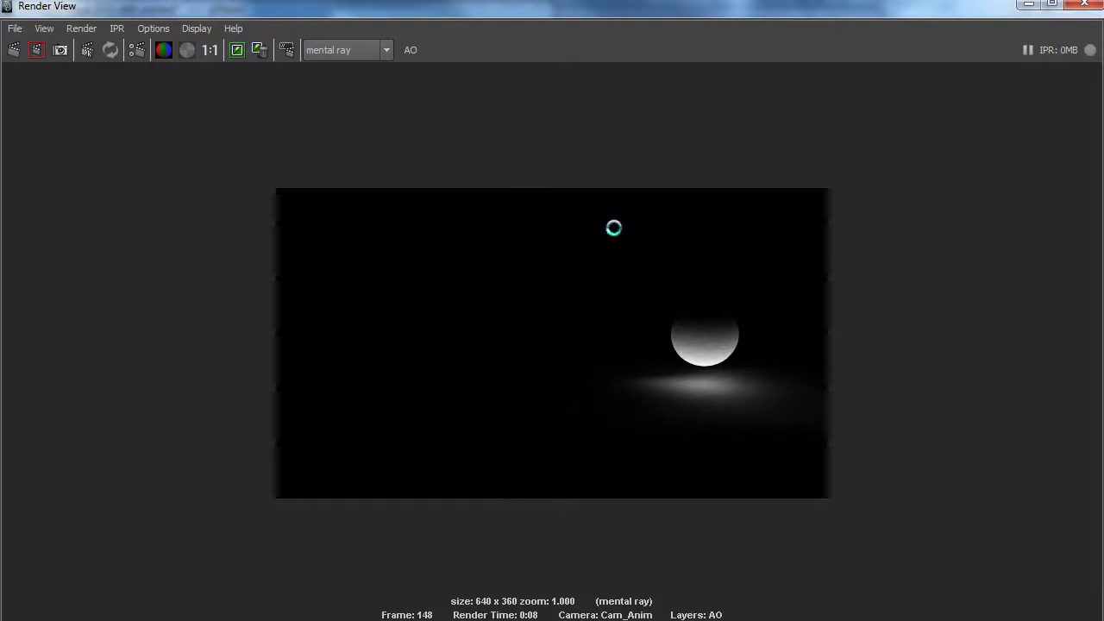
{"action": "left_click", "coordinate": [1087, 5]}
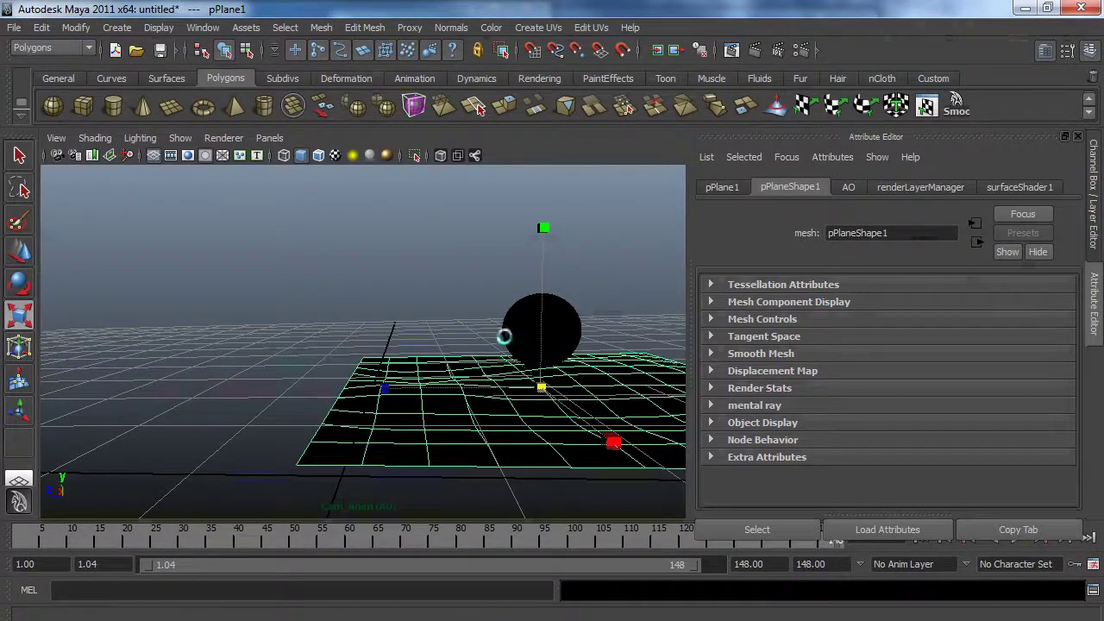
- Switch to masterLayer, hide the ground plane and test render the layer with V-Ray
{"action": "left_click", "coordinate": [1091, 197]}
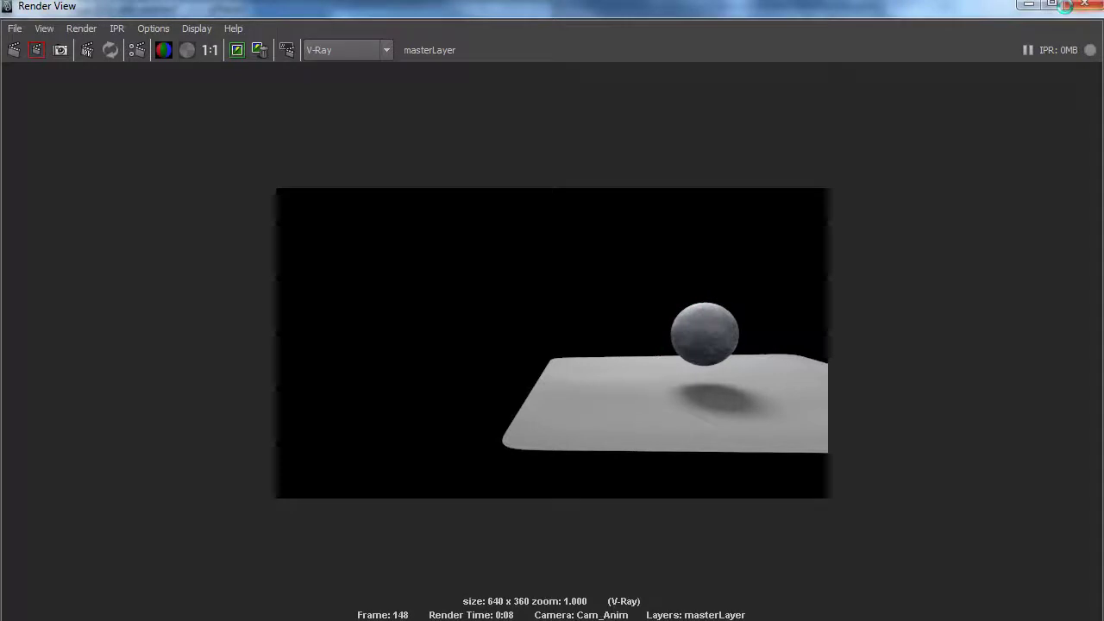
{"action": "left_click", "coordinate": [1081, 5]}
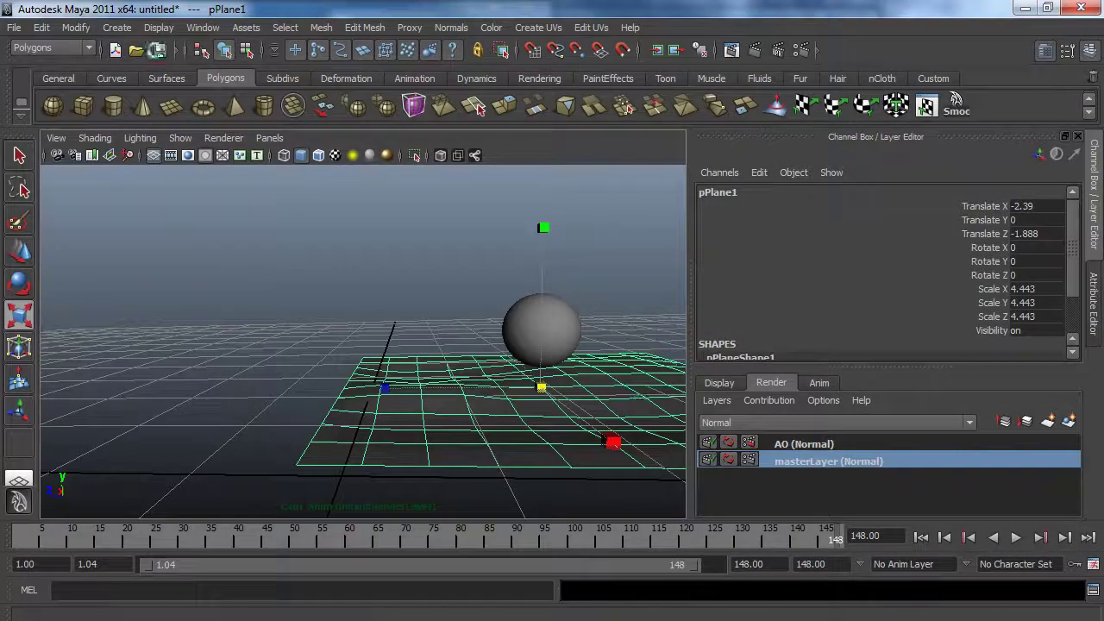
{"action": "left_click", "coordinate": [159, 28]}
{"action": "mouse_move", "coordinate": [200, 124]}
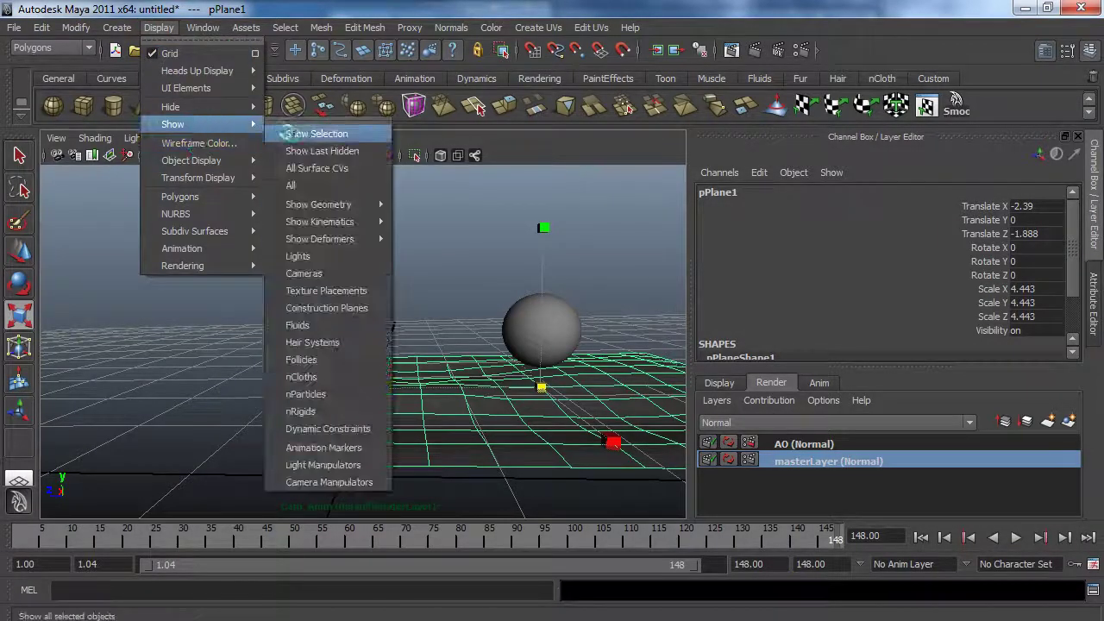
{"action": "mouse_move", "coordinate": [233, 107]}
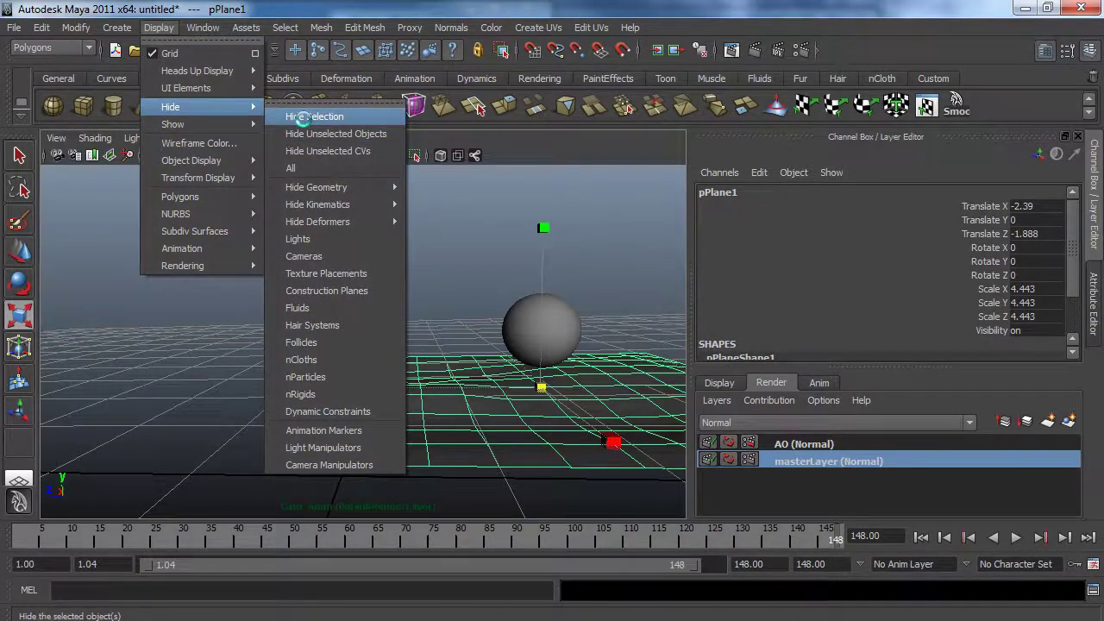
{"action": "left_click", "coordinate": [303, 118]}
{"action": "left_click", "coordinate": [756, 50]}
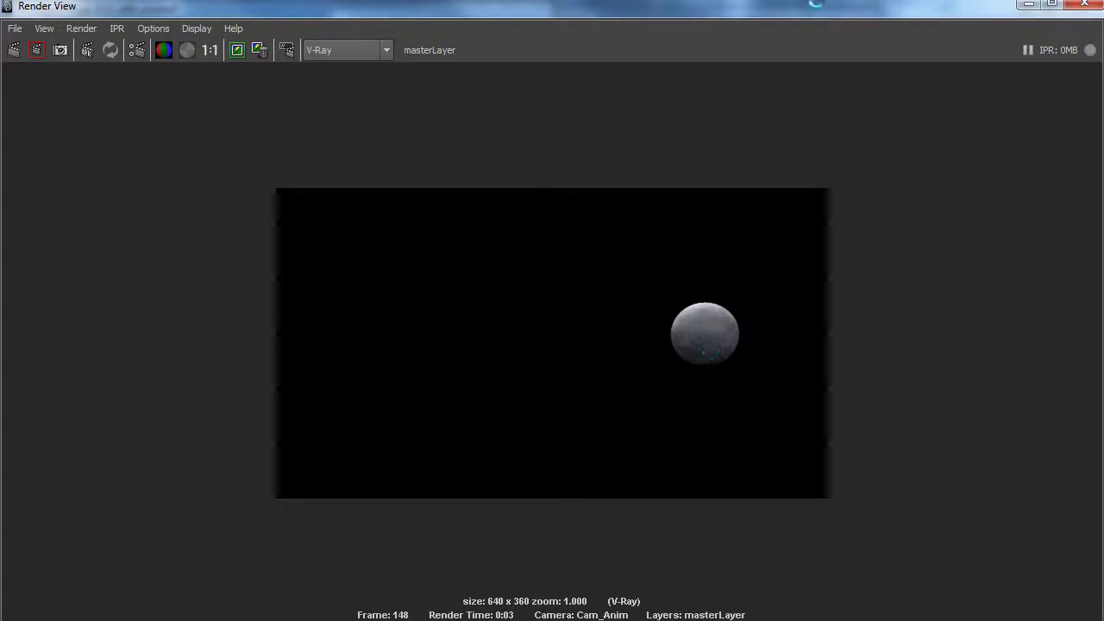
{"action": "left_click", "coordinate": [1089, 6]}
- Switch between the AO layer and masterLayer to check the ground plane's visibility in each
{"action": "left_click", "coordinate": [800, 445]}
{"action": "left_click", "coordinate": [800, 461]}
{"action": "left_click", "coordinate": [801, 445]}
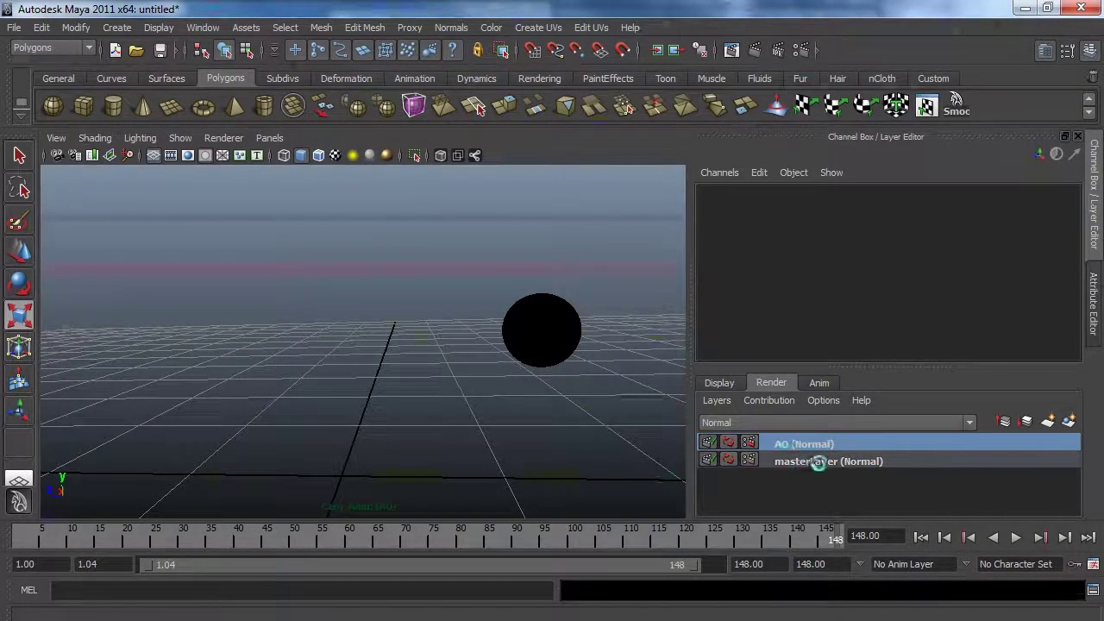